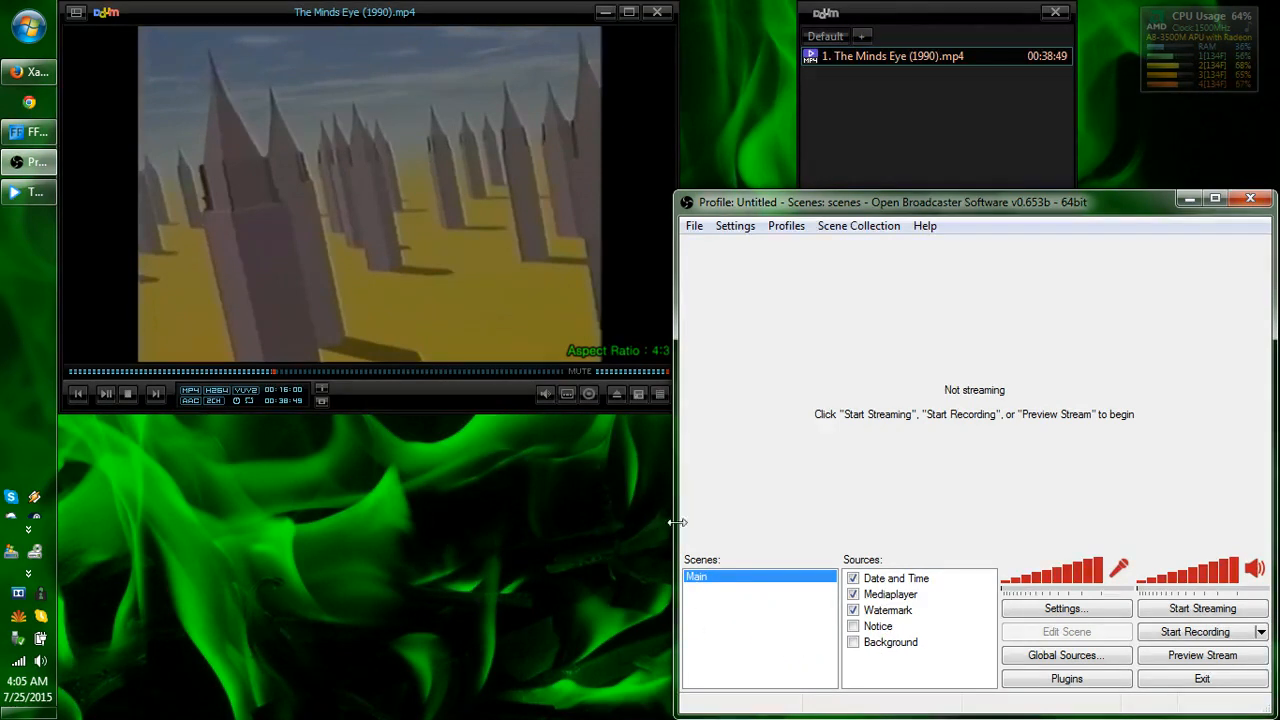
Add a new scene with the name Scene to the scene list
right_click(712, 613)
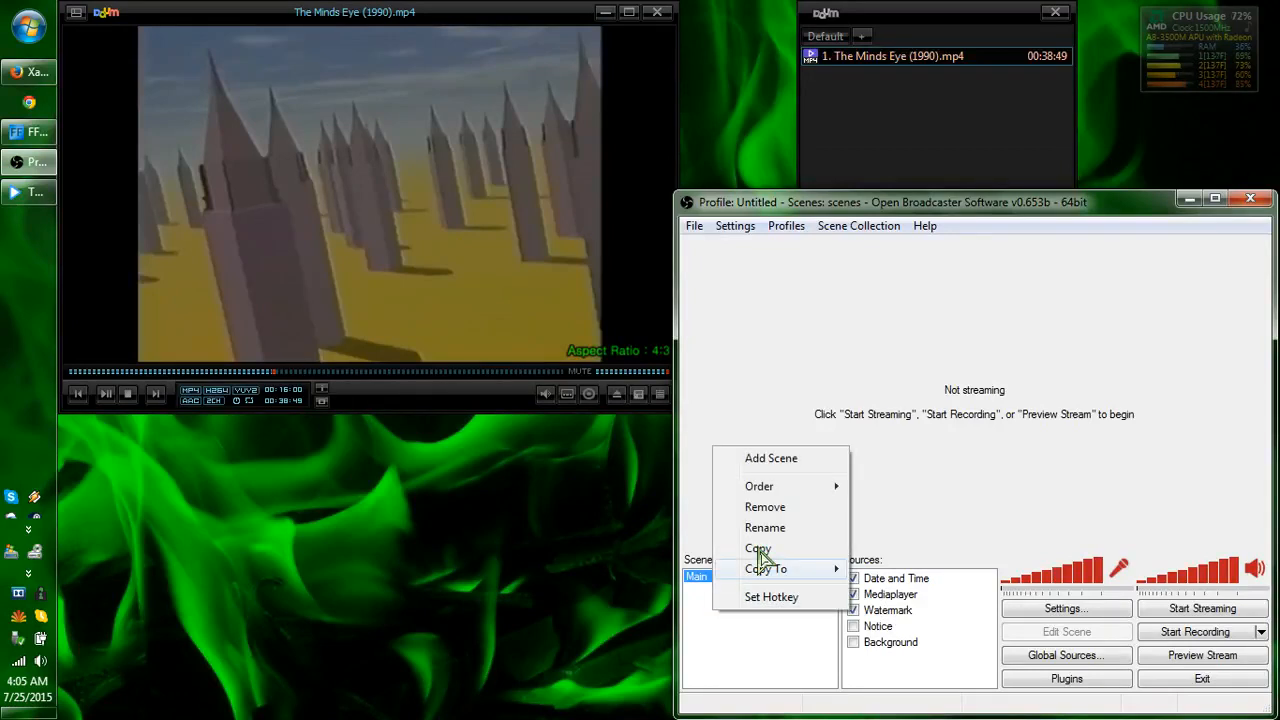
click(771, 458)
click(737, 388)
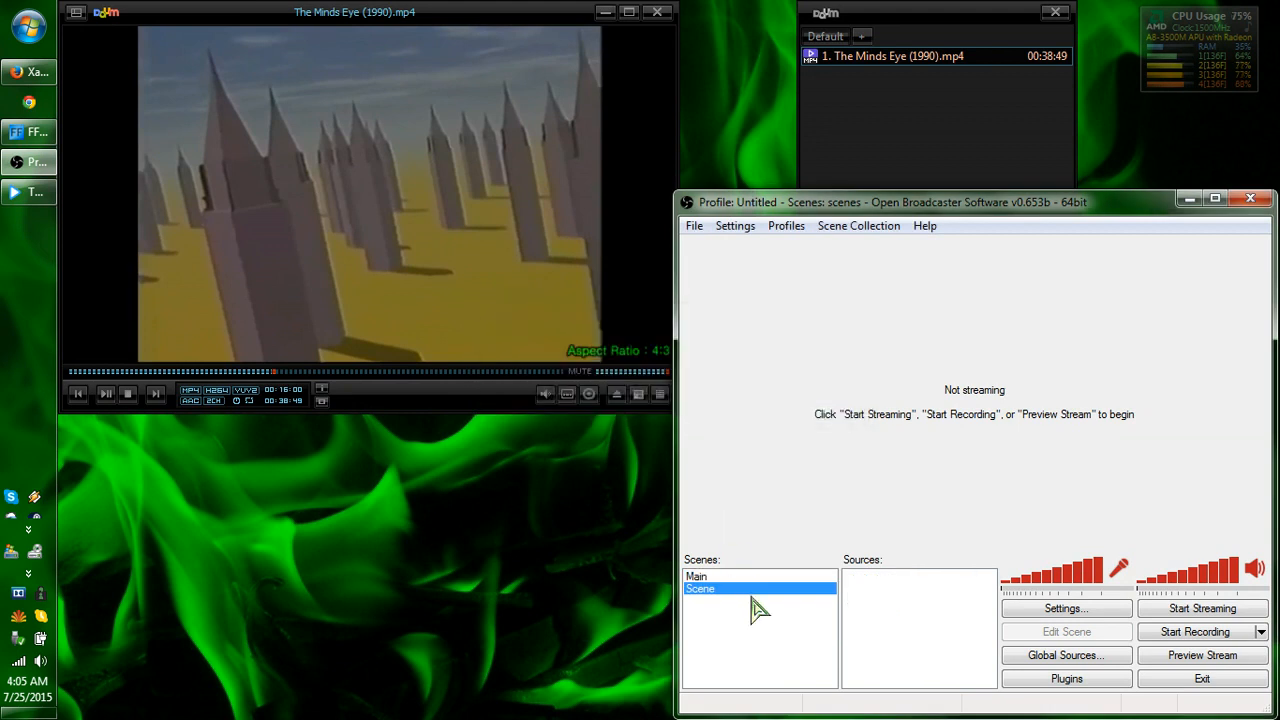
Add a Window Capture source for the inner window of The Minds Eye (1990).mp4 in PotPlayer, with mouse cursor capture off
right_click(877, 596)
mouse_move(912, 597)
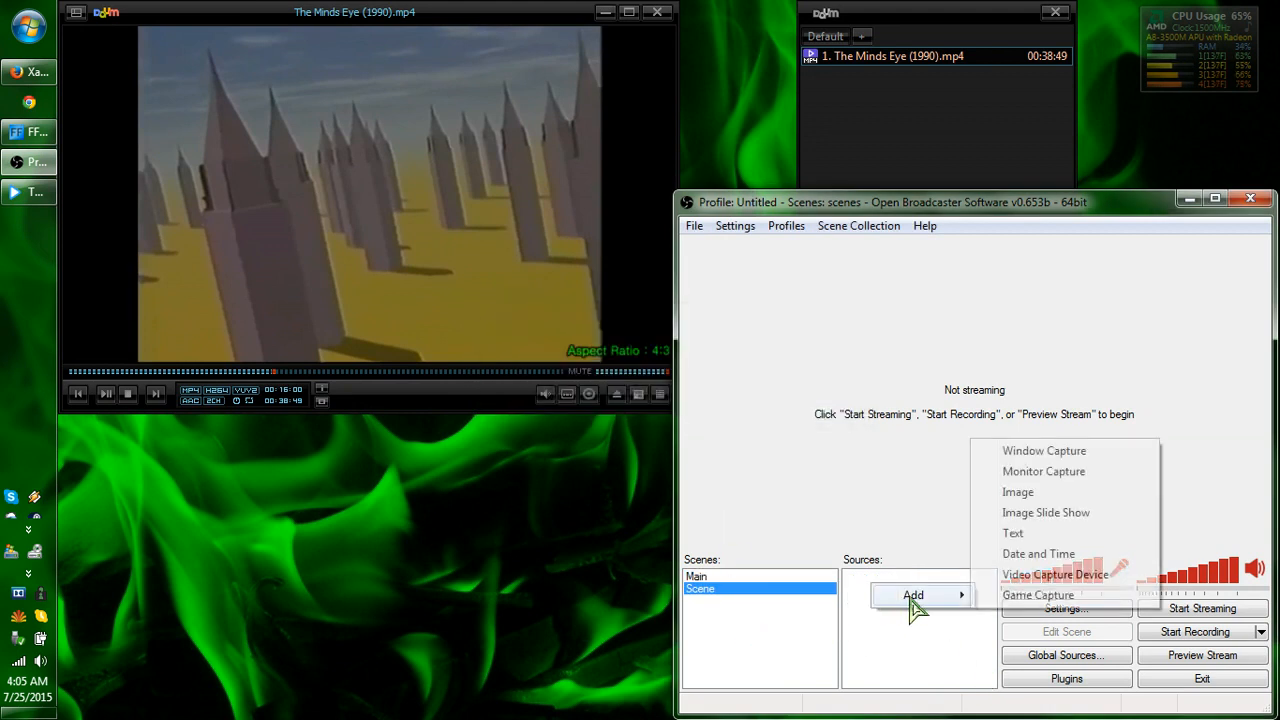
click(1049, 456)
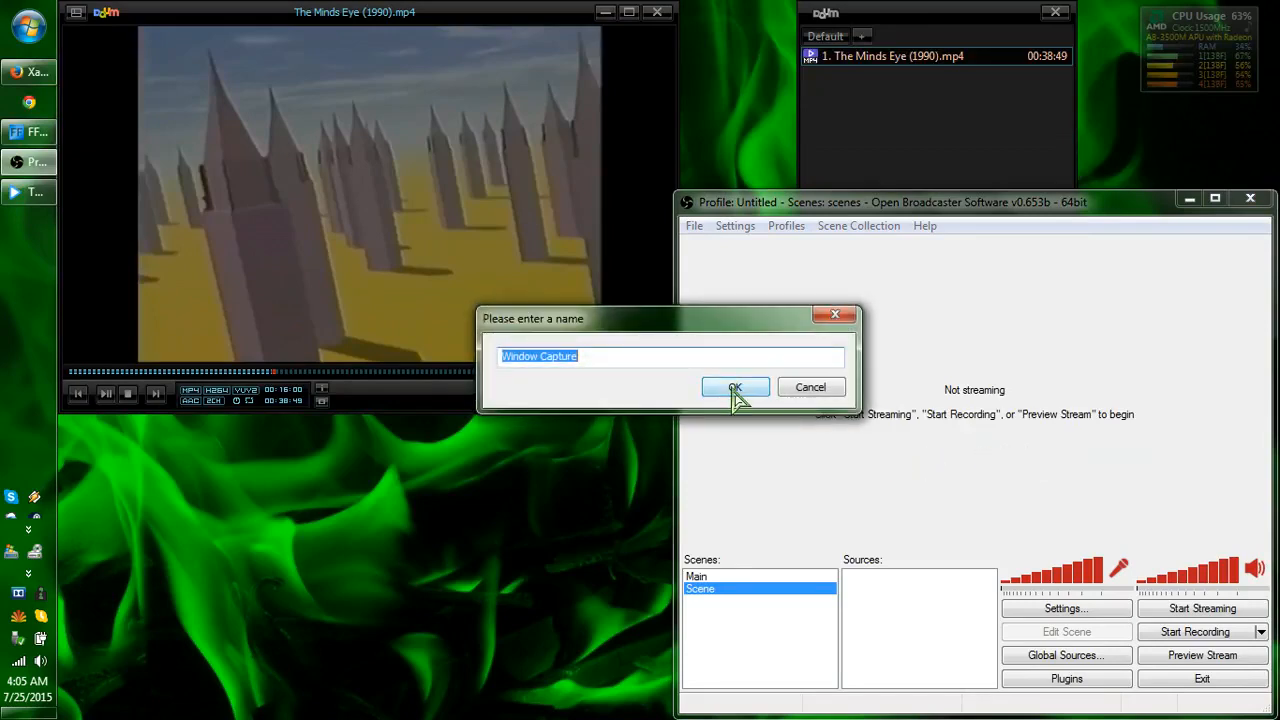
click(737, 388)
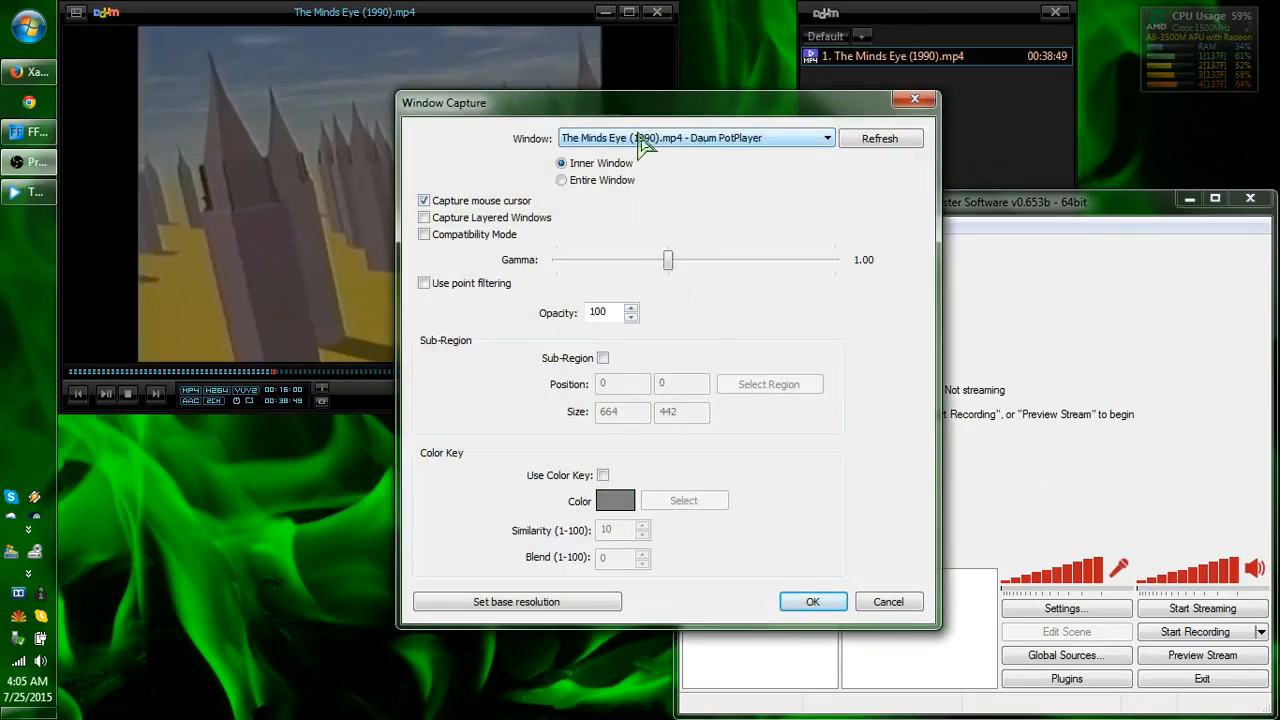
drag(580, 110, 695, 120)
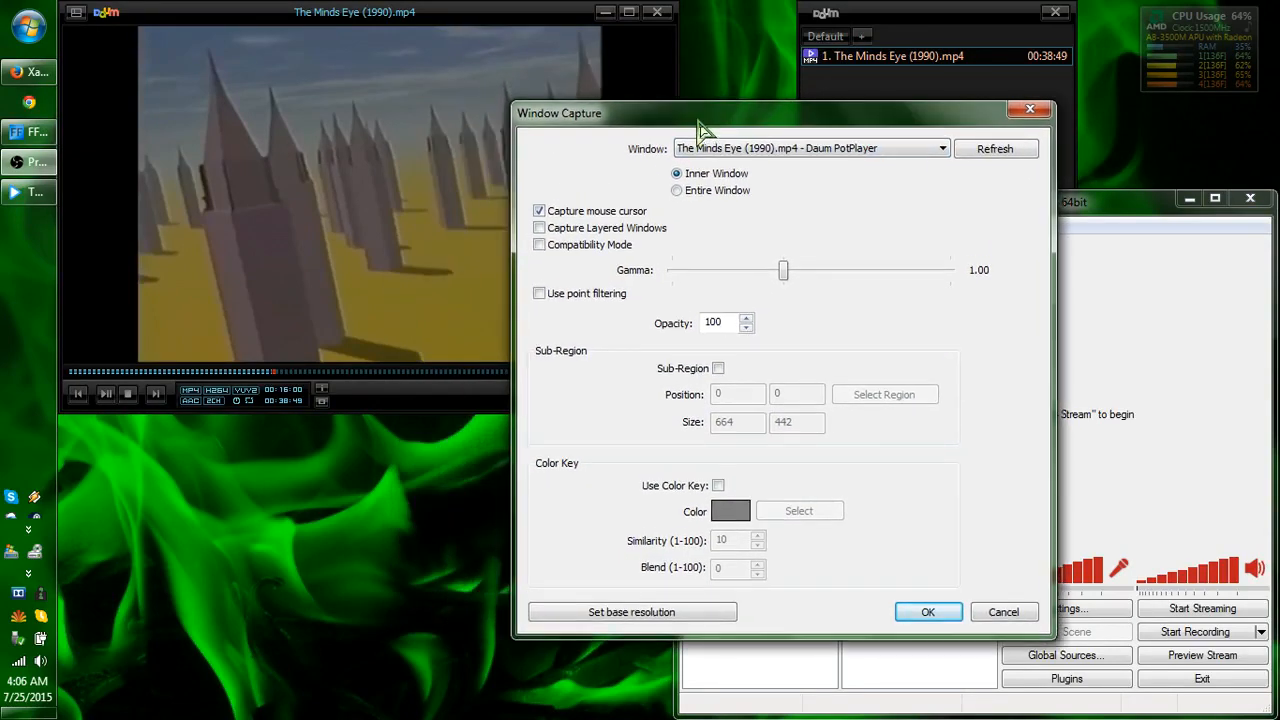
click(539, 211)
click(925, 610)
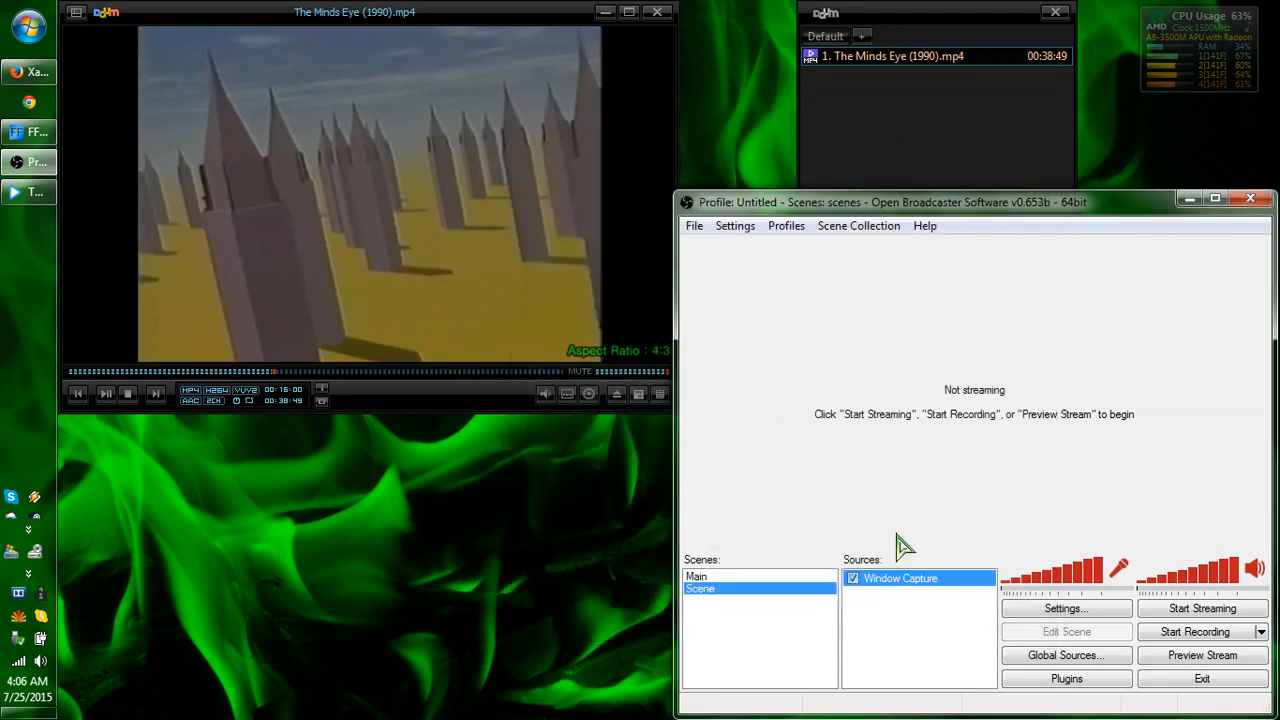
Preview the stream to check the captured player window, and stop the preview
click(371, 215)
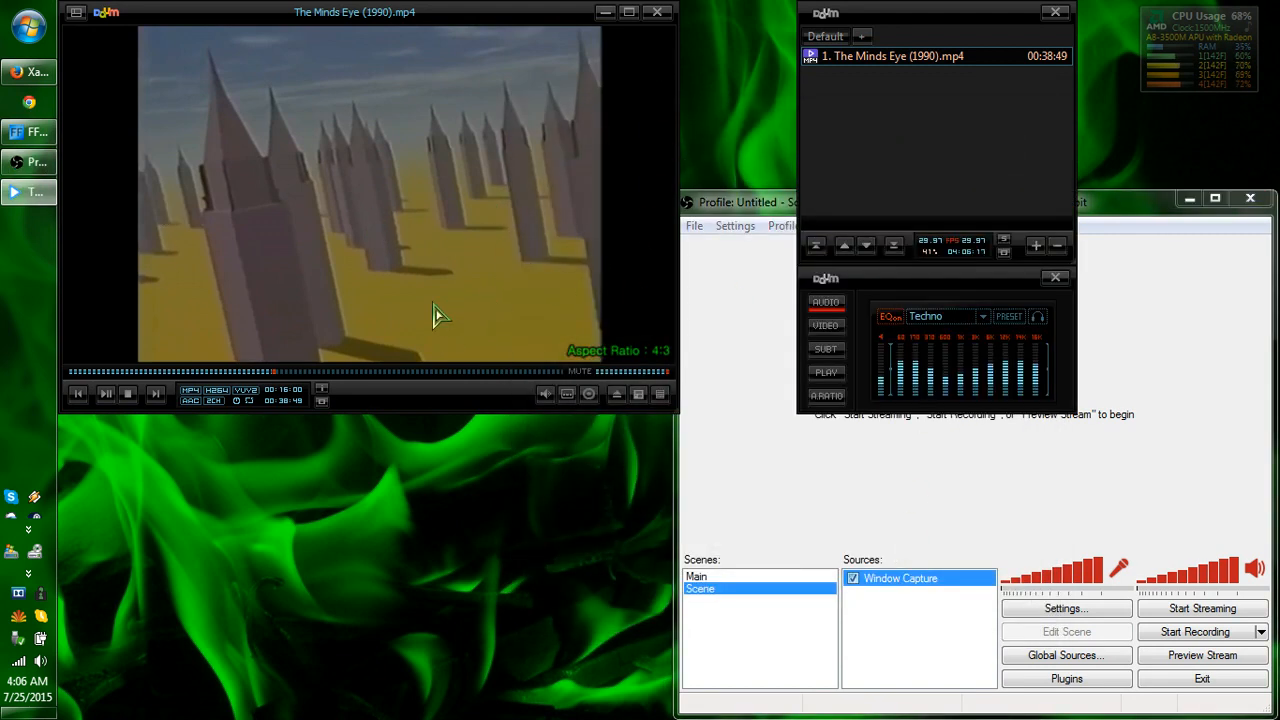
click(1072, 522)
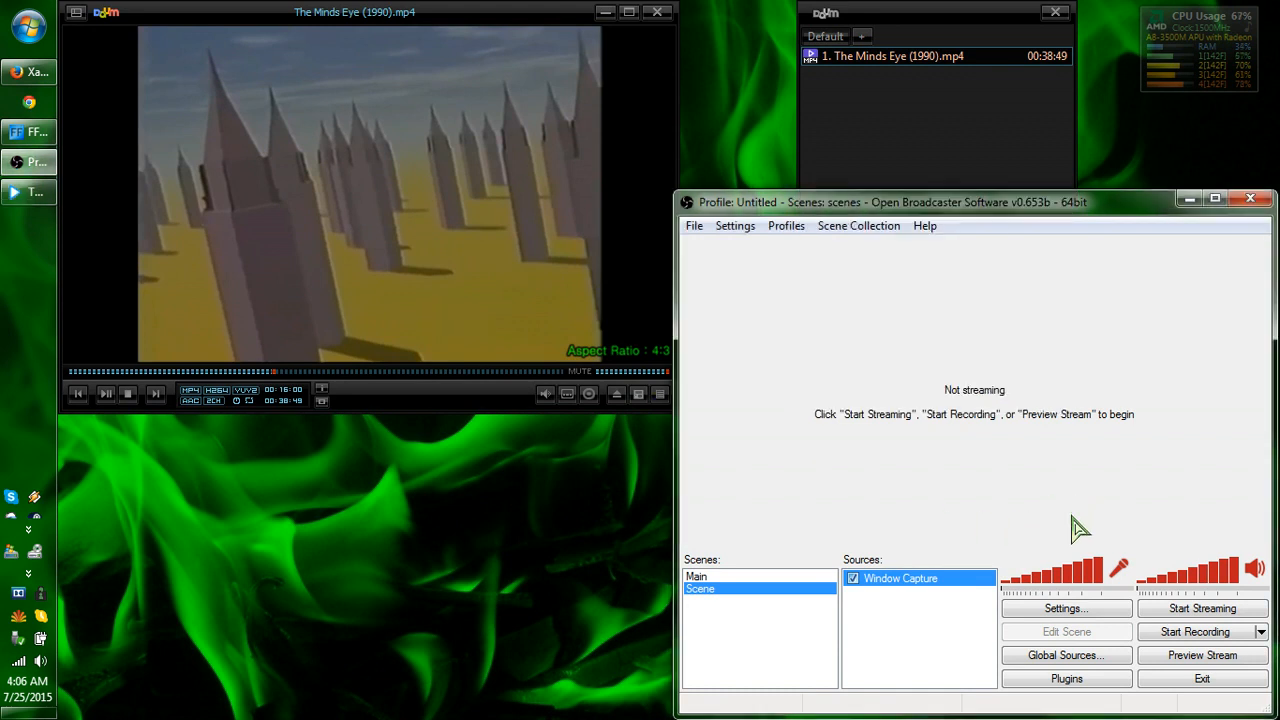
click(1202, 655)
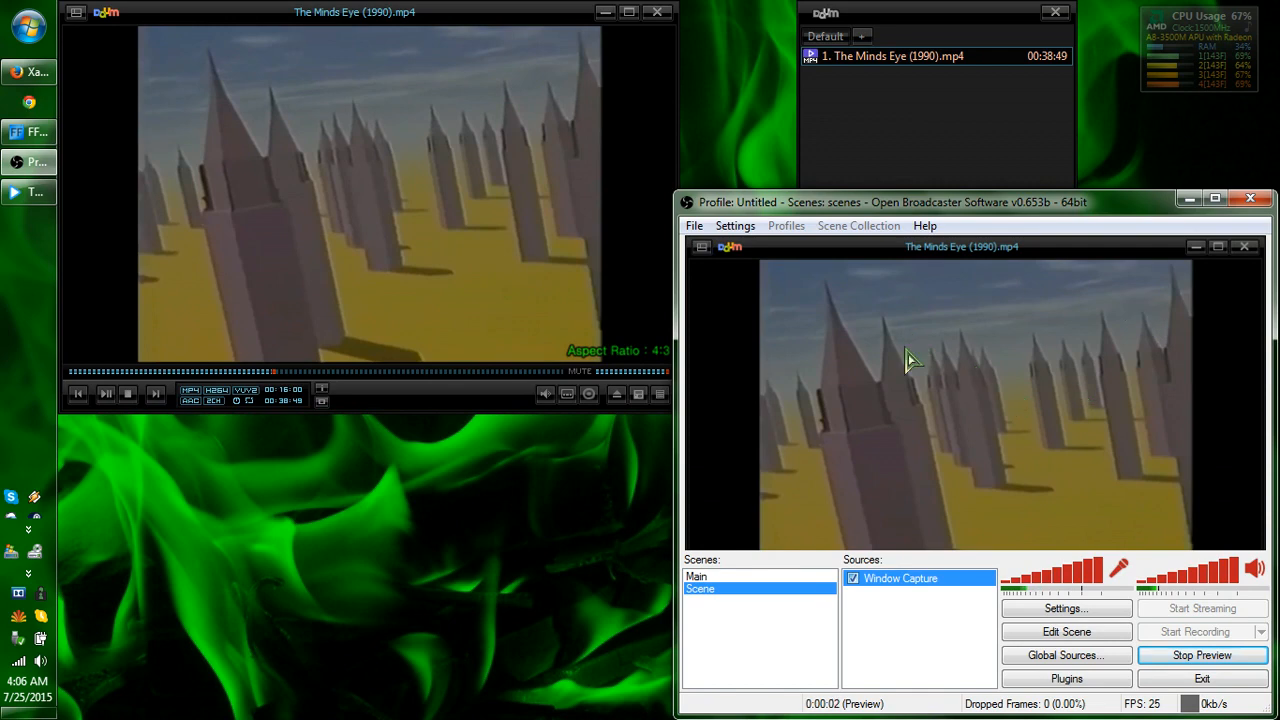
click(1185, 660)
Move the Open Broadcaster window clear of the desktop edge and open the Encoding settings
drag(979, 211, 859, 164)
click(945, 563)
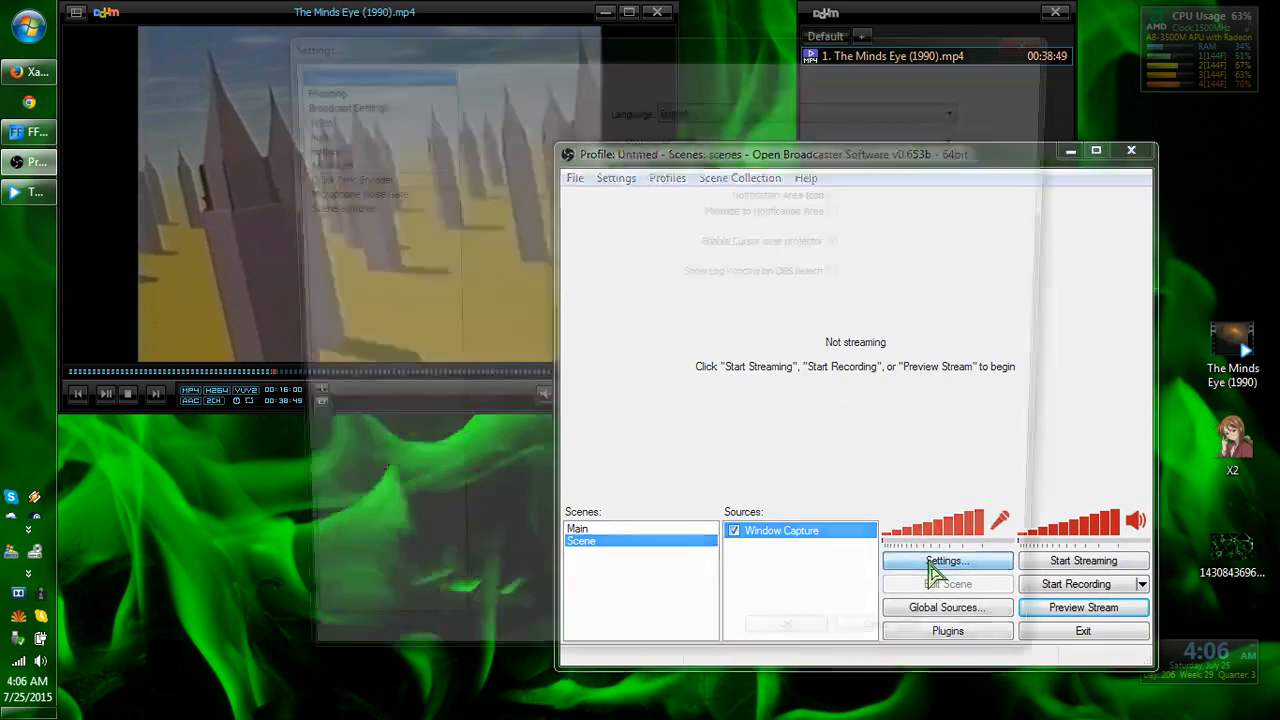
click(318, 87)
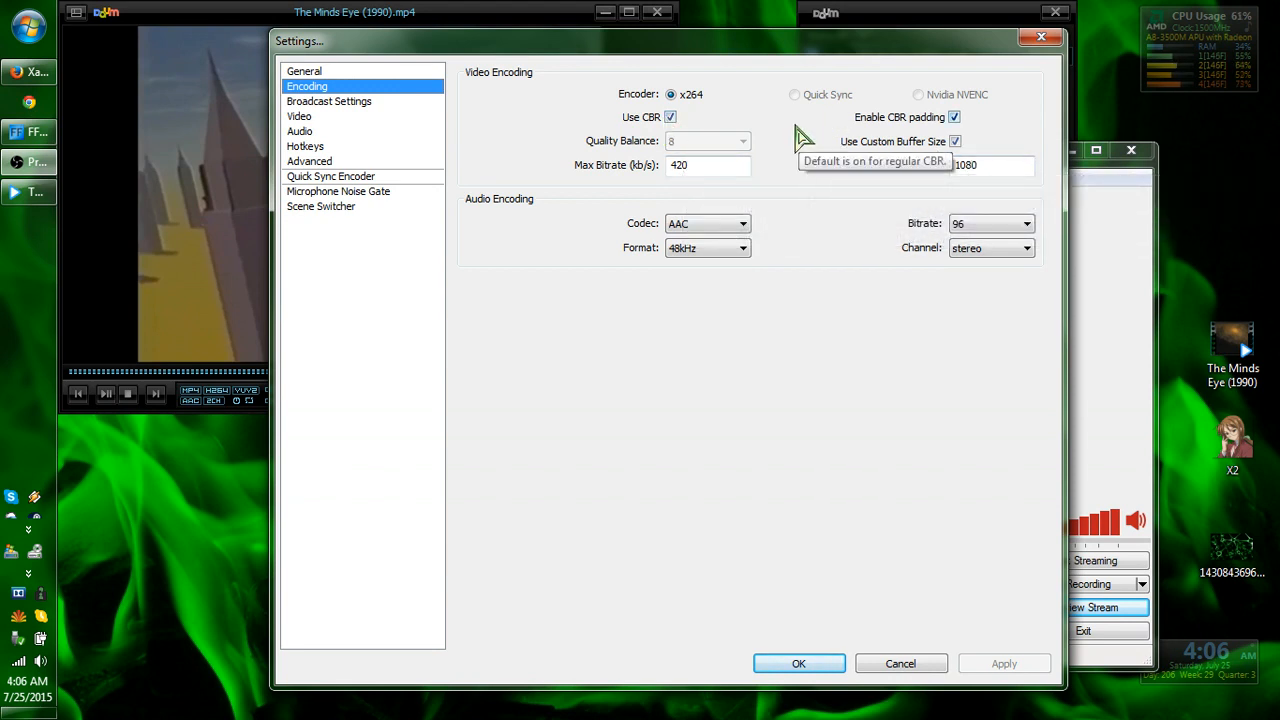
Try disabling CBR with a quality balance of 10, and restore the balance to 8 with CBR enabled
click(670, 117)
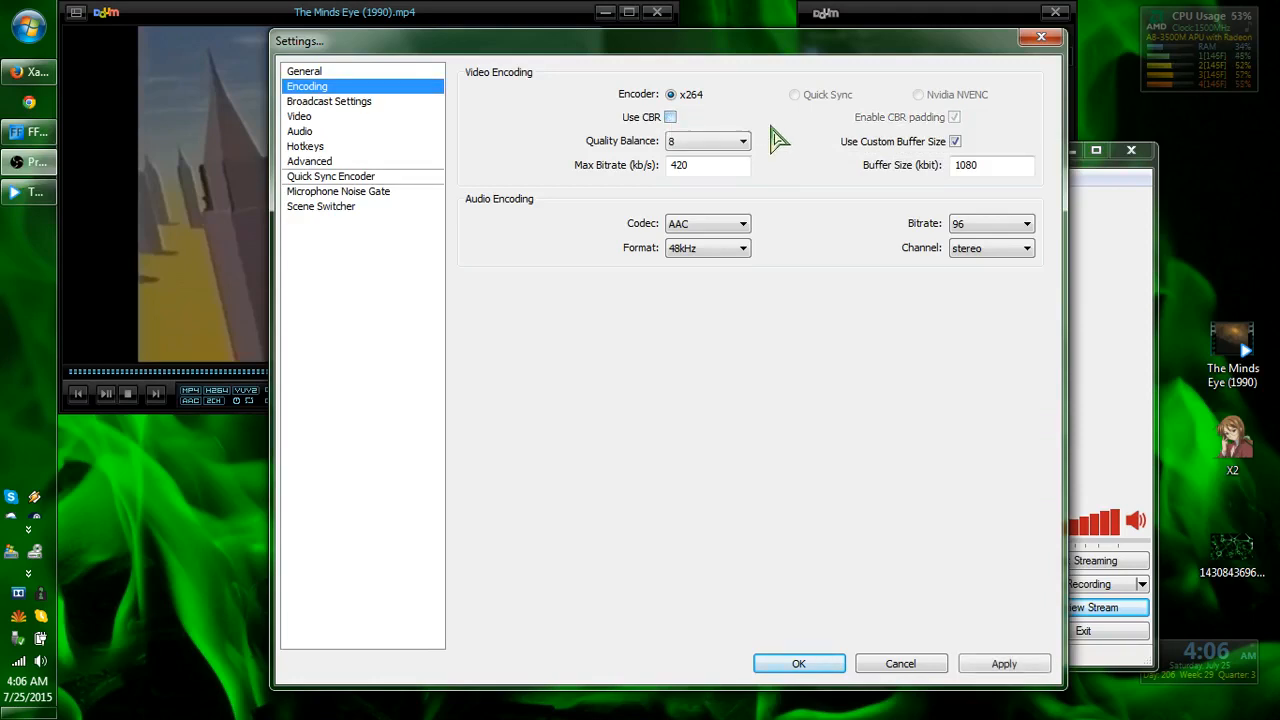
click(712, 142)
click(708, 281)
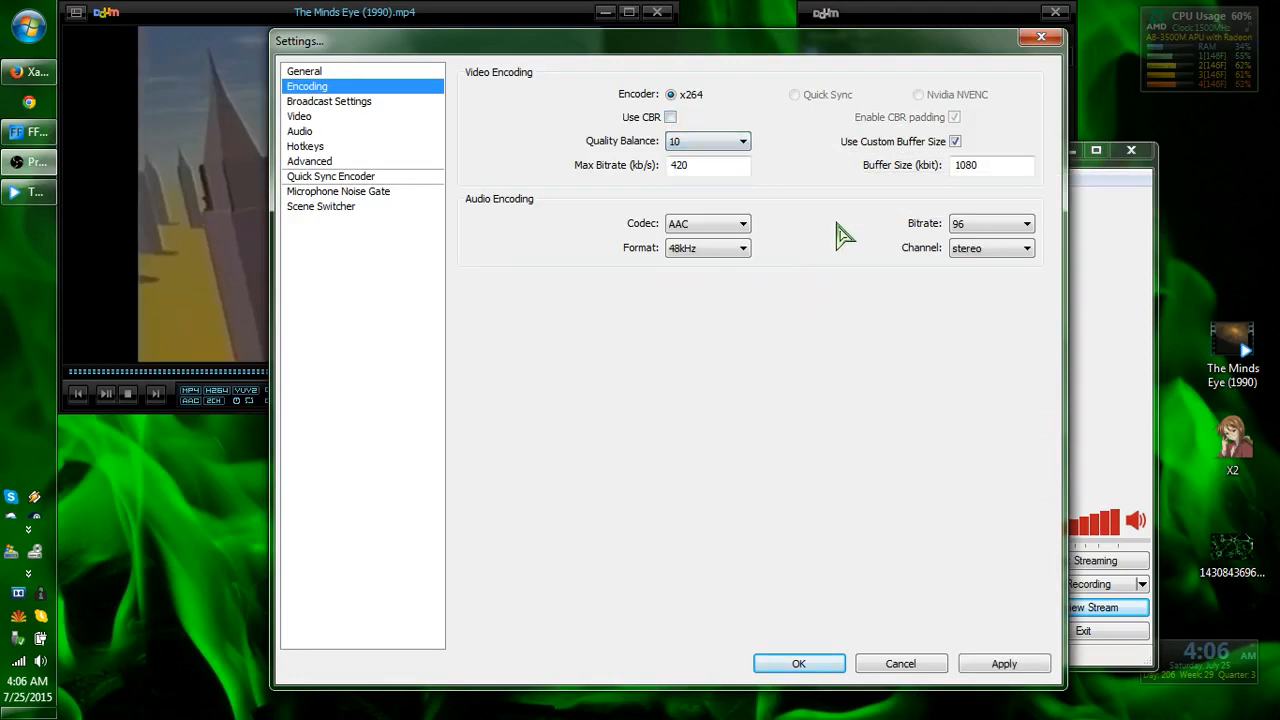
click(727, 143)
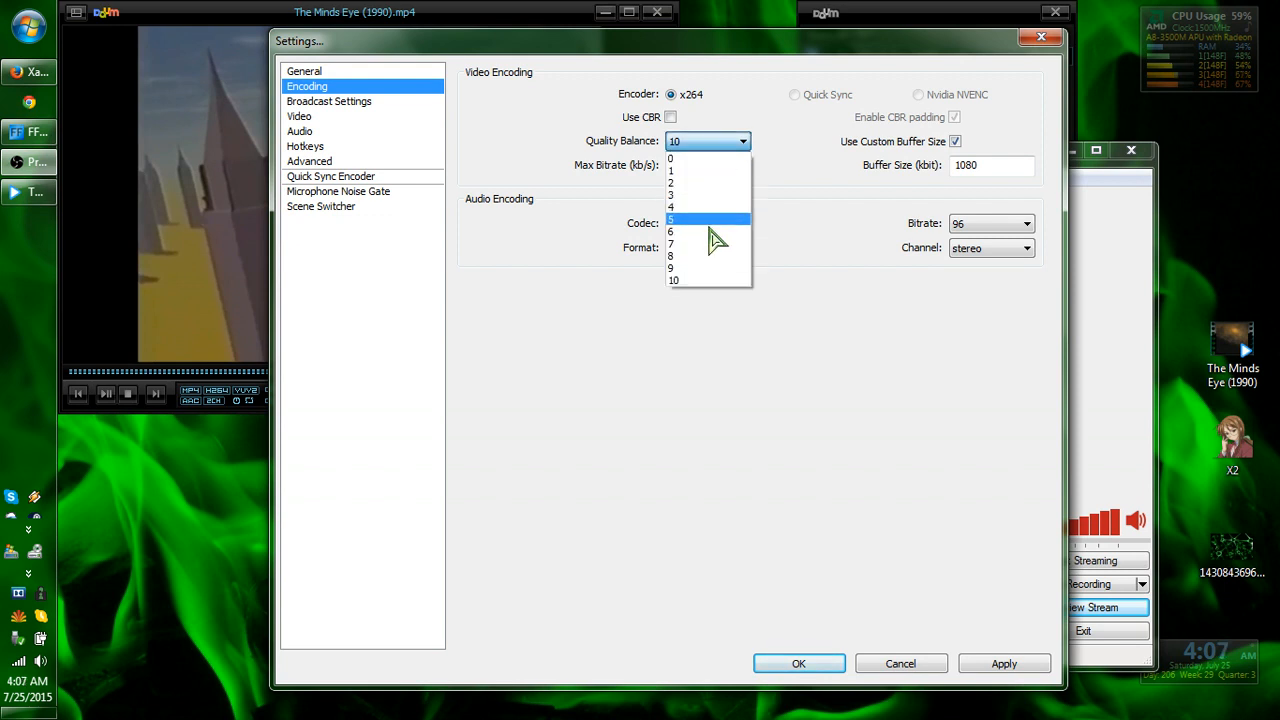
click(708, 262)
click(670, 117)
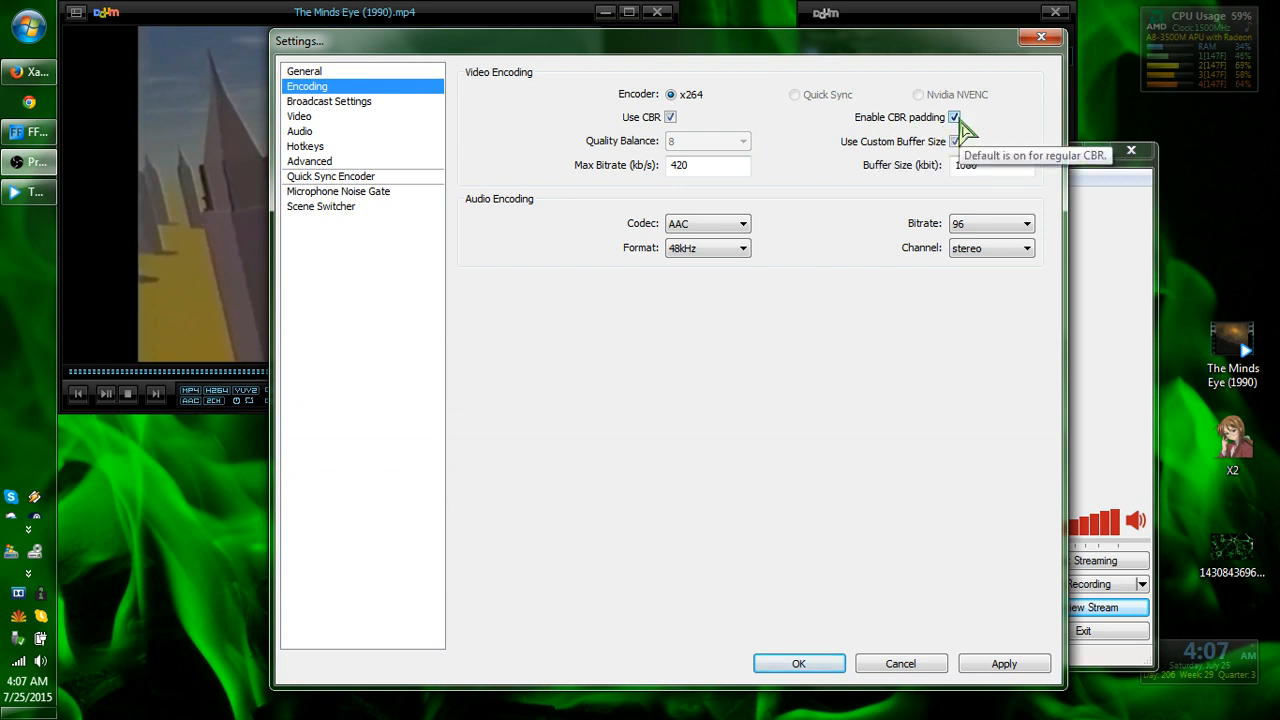
Check the maximum bitrate and buffer size, and apply the encoding settings with AAC audio at bitrate 96
drag(702, 165, 640, 170)
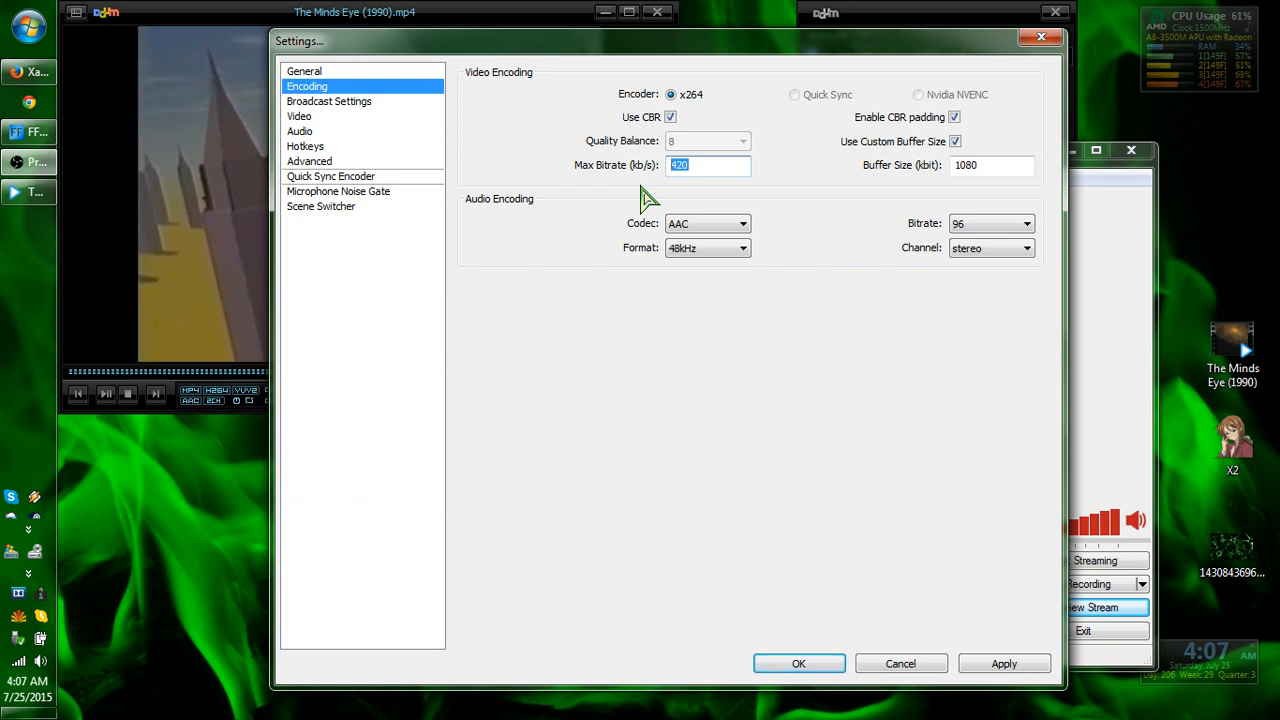
double_click(996, 170)
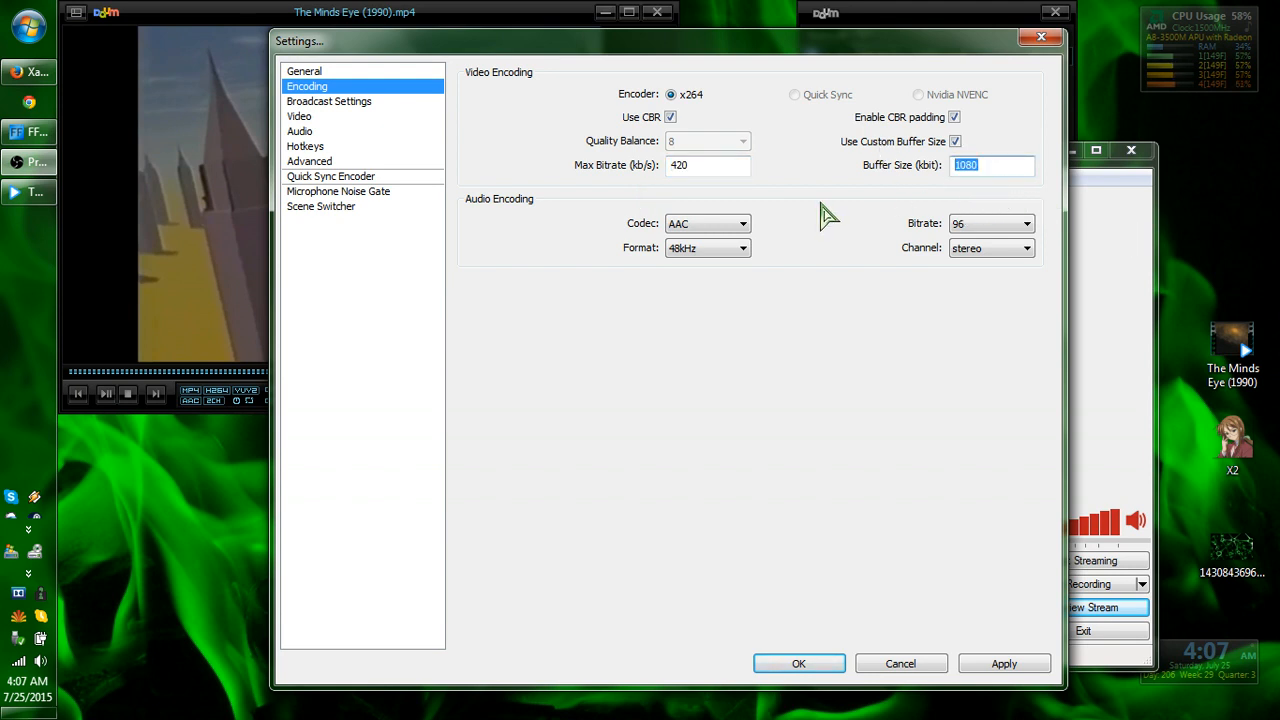
click(698, 225)
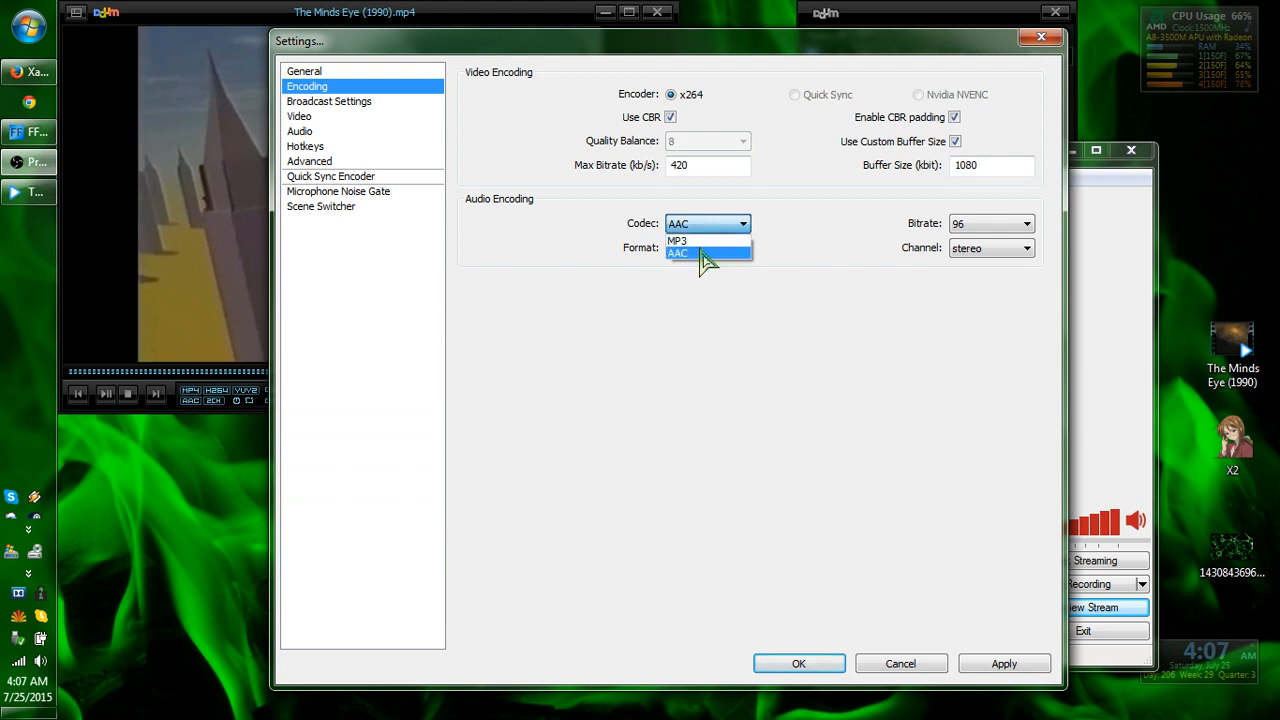
click(702, 253)
click(990, 226)
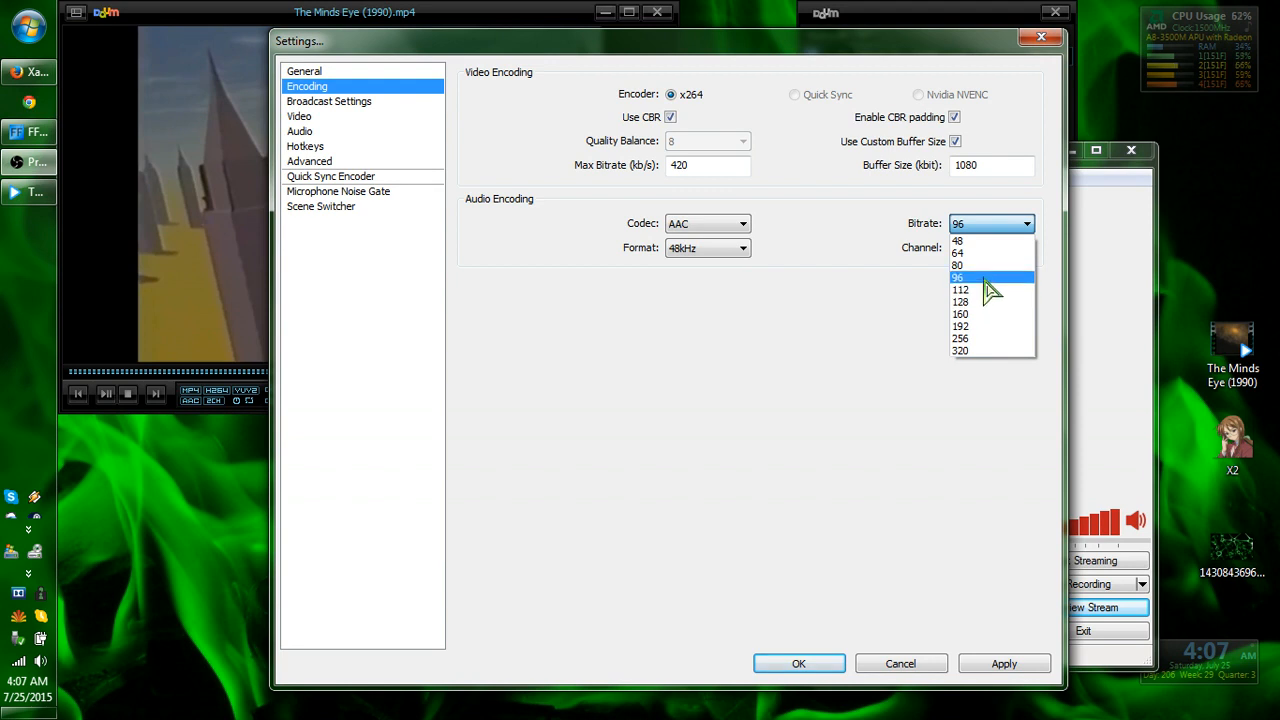
click(980, 279)
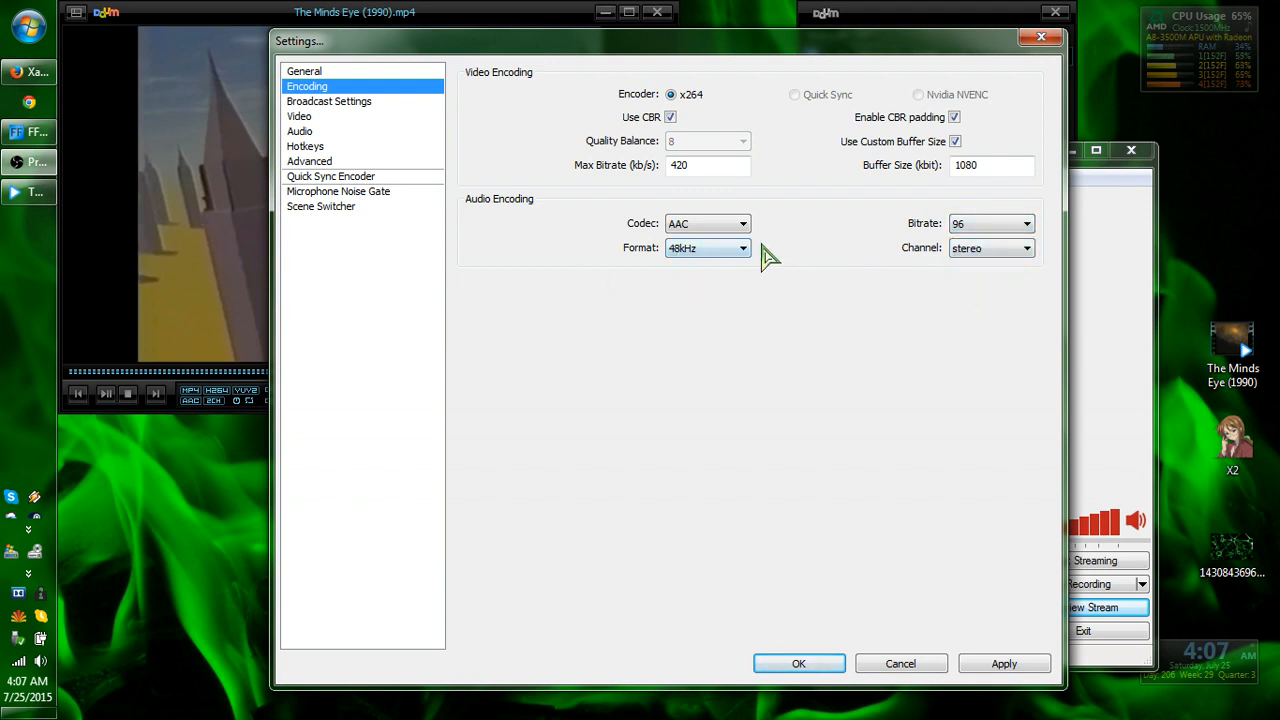
click(985, 664)
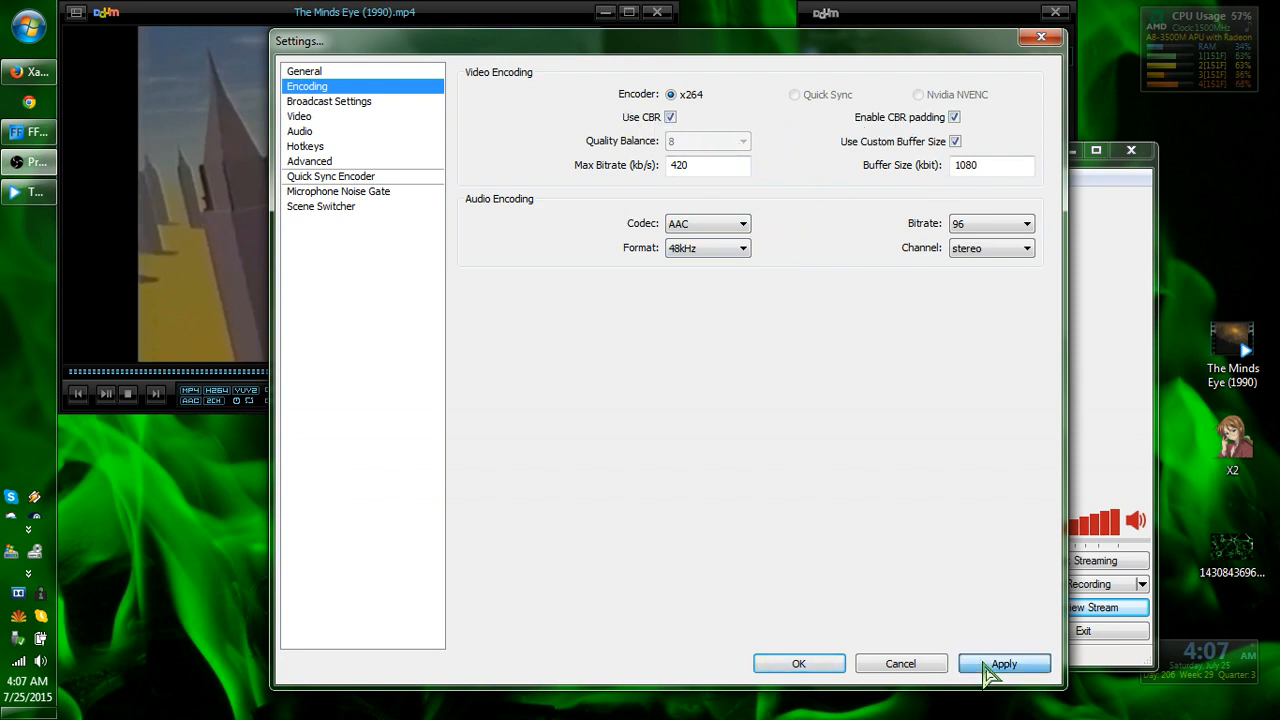
click(329, 104)
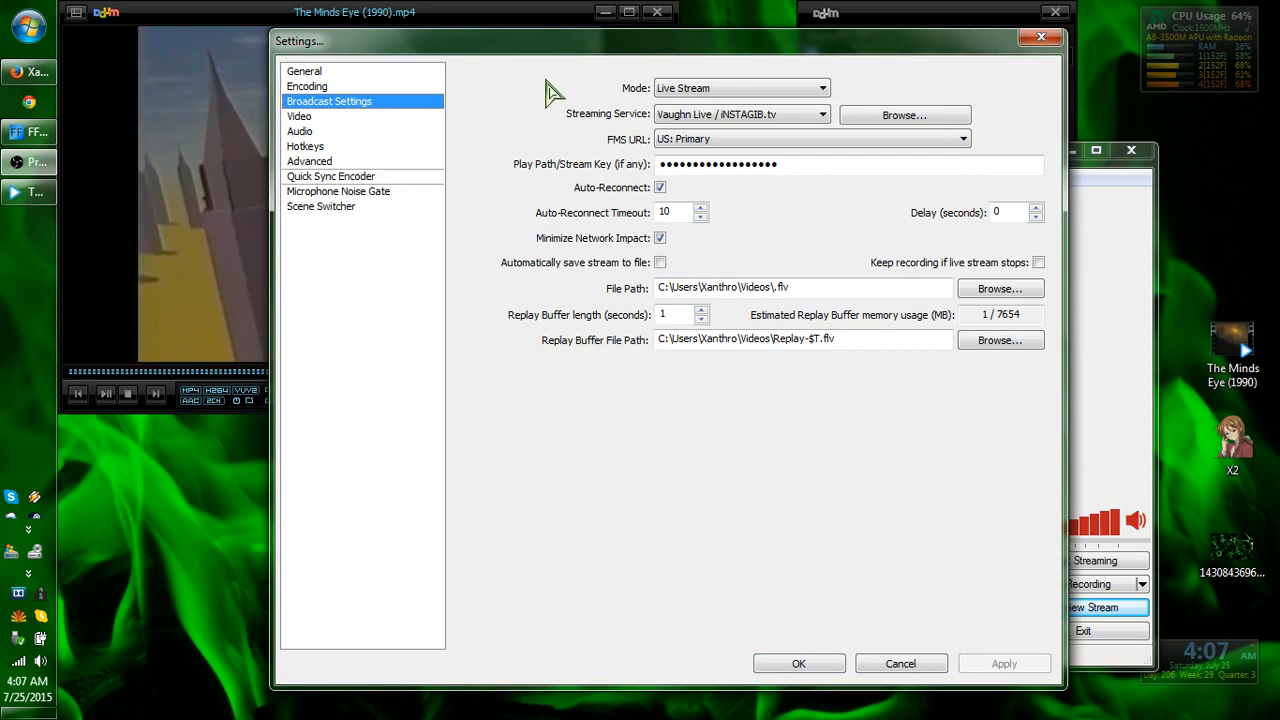
click(730, 116)
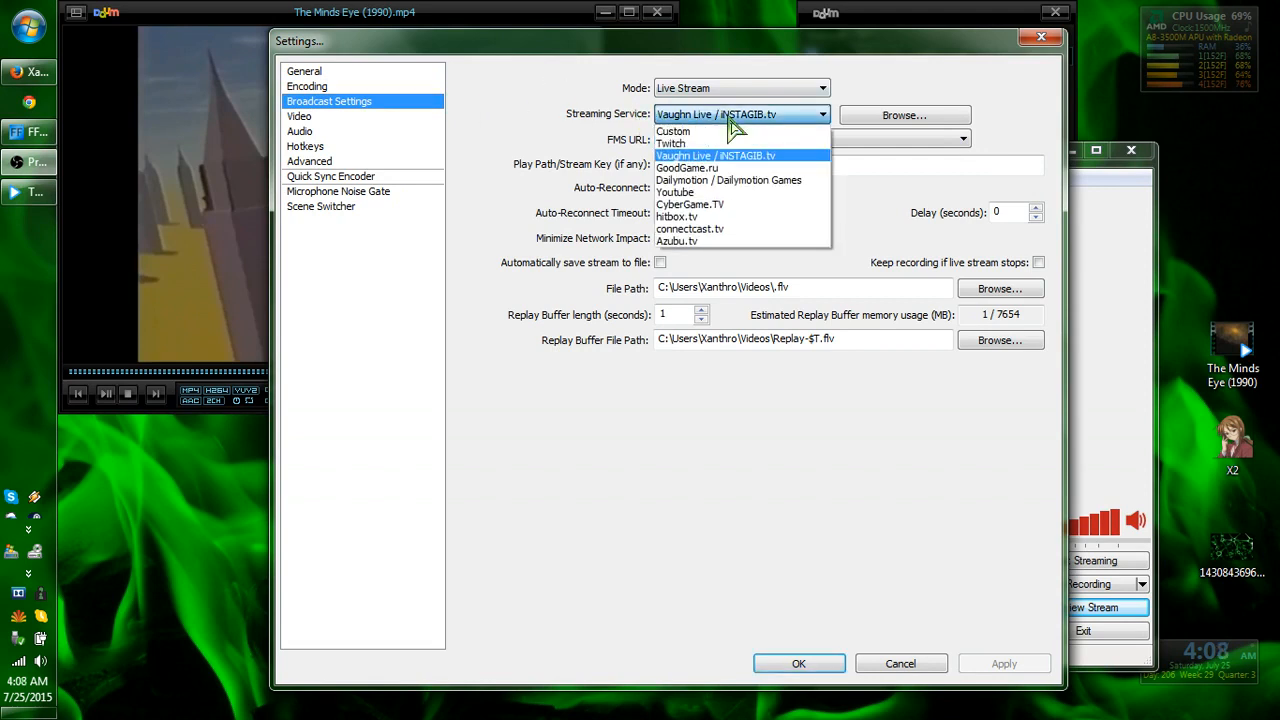
click(694, 168)
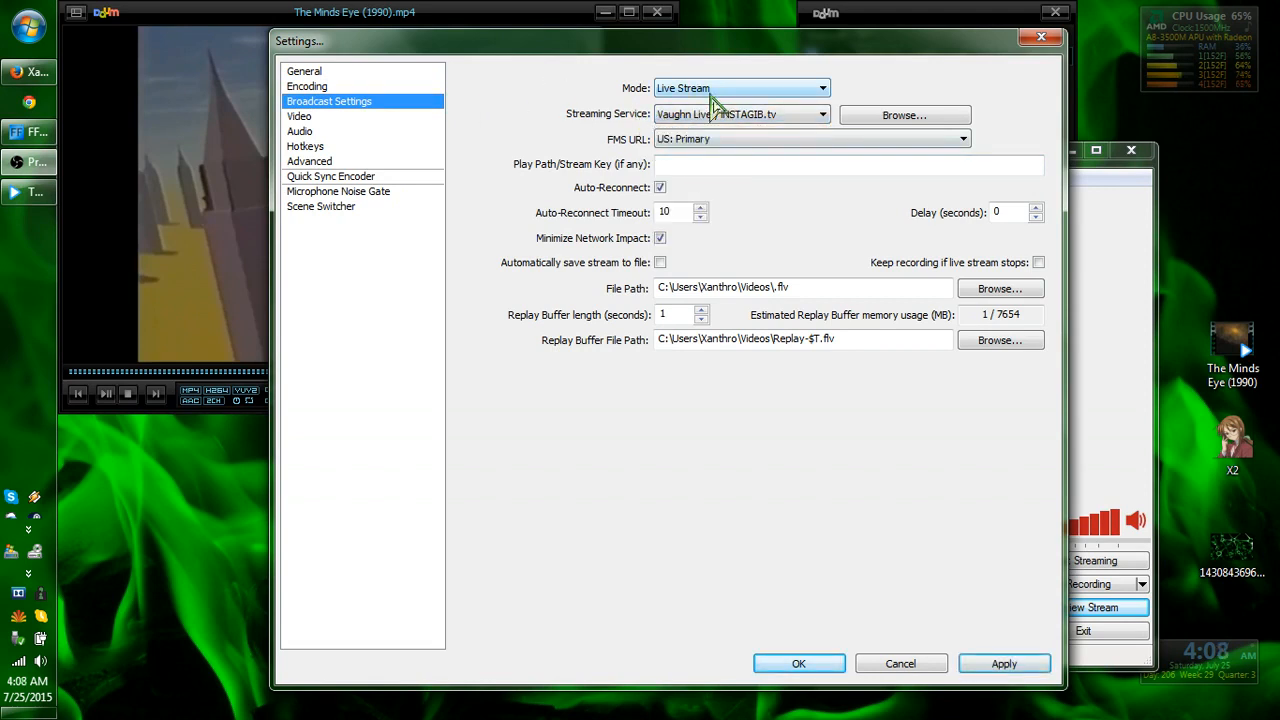
click(899, 663)
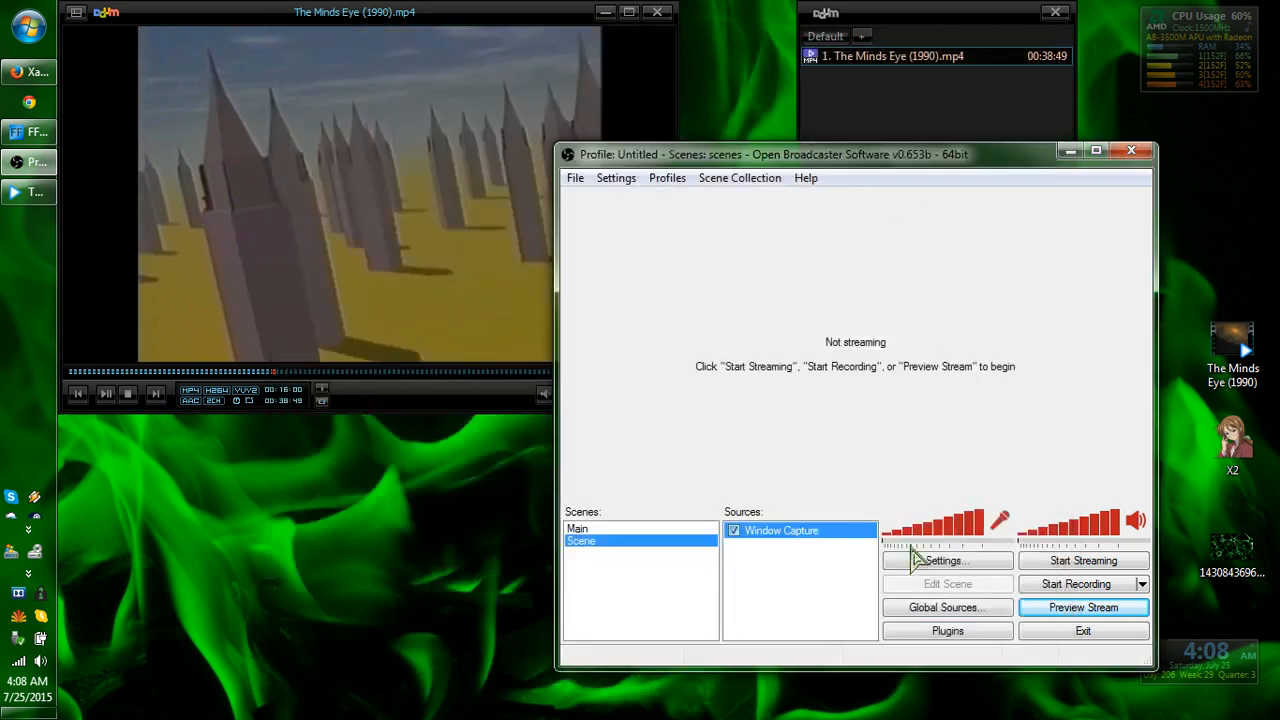
Reopen the Broadcast Settings and look through the available FMS URL servers
click(925, 553)
click(313, 103)
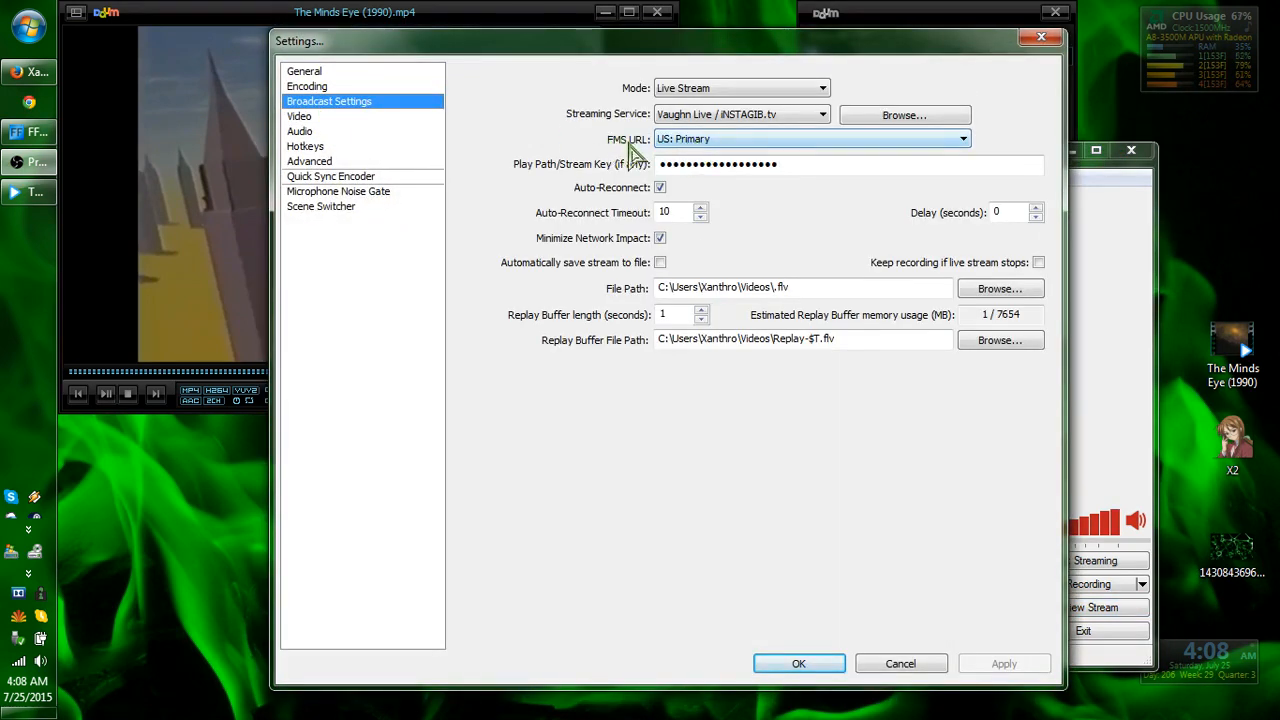
click(709, 142)
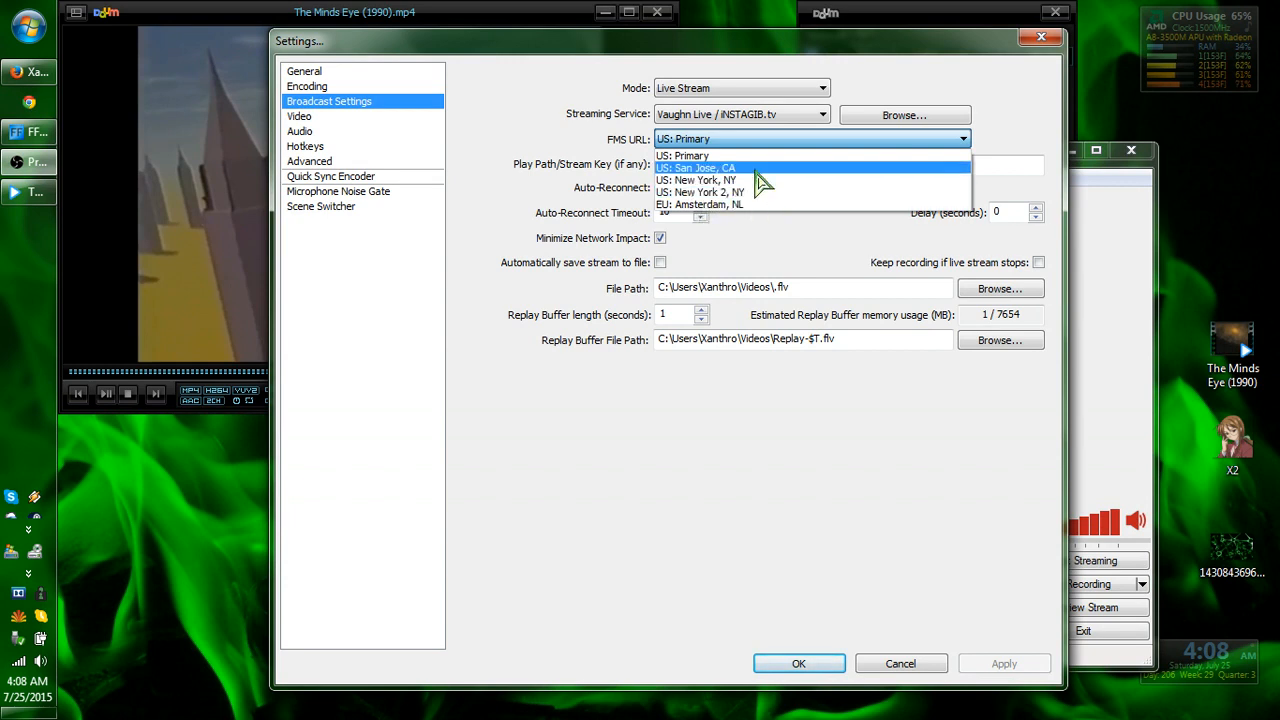
click(535, 160)
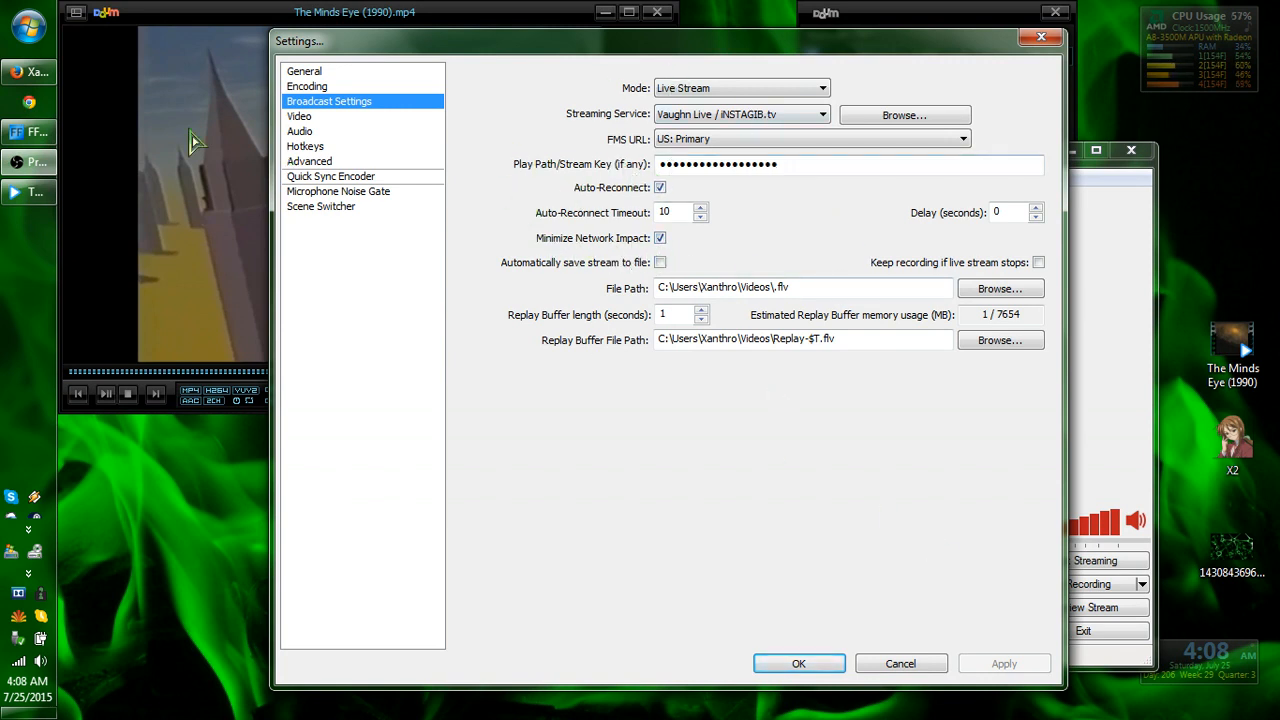
Switch to Firefox and locate and highlight the stream key in the Vaughn Live channel settings
click(30, 72)
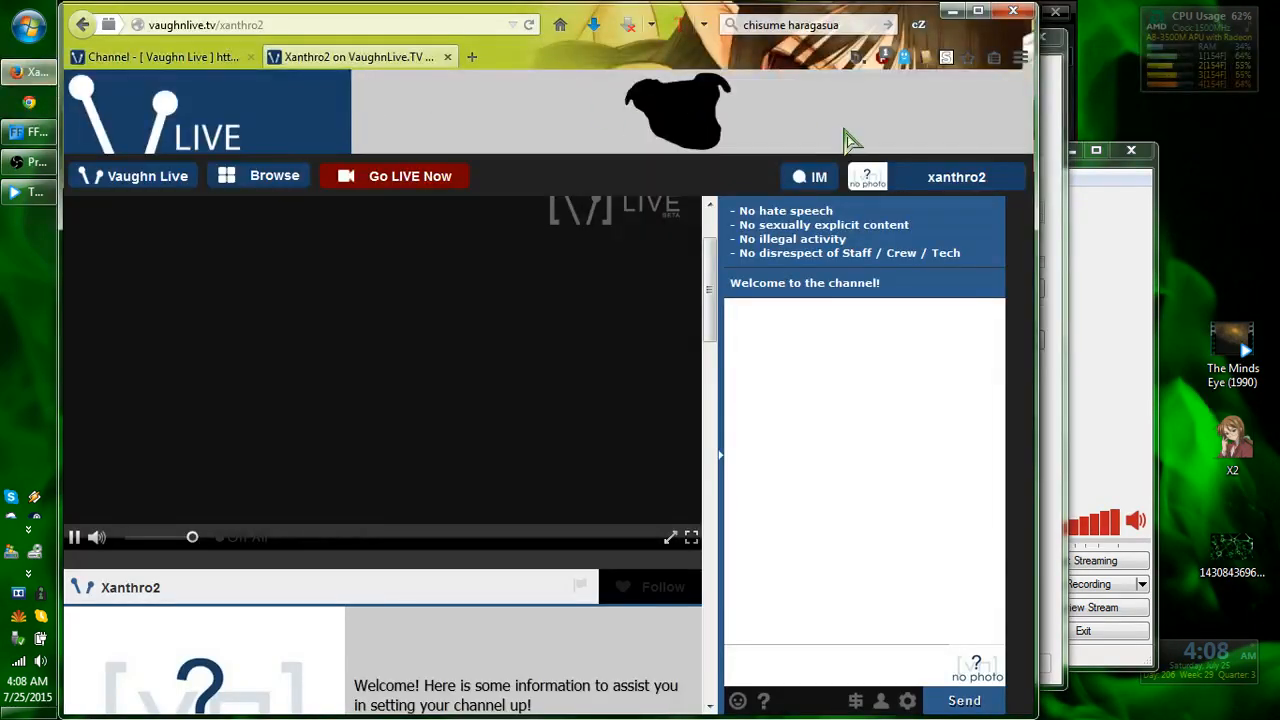
click(950, 180)
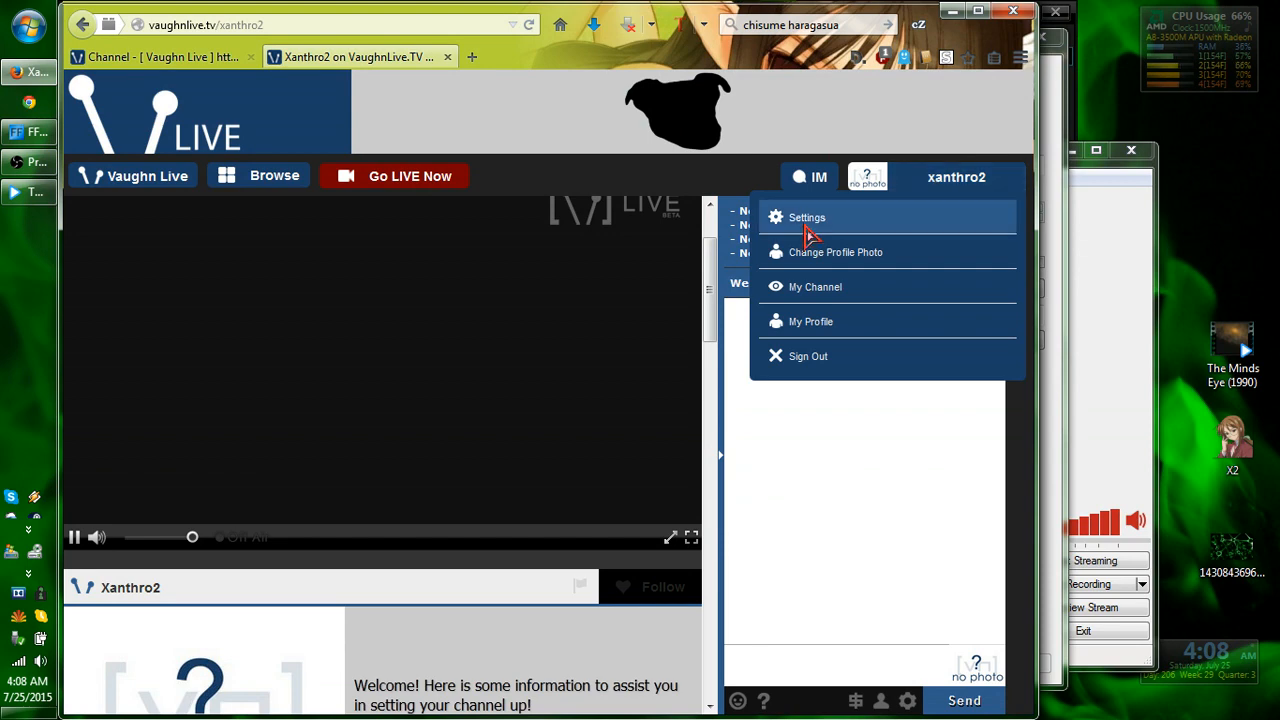
click(118, 58)
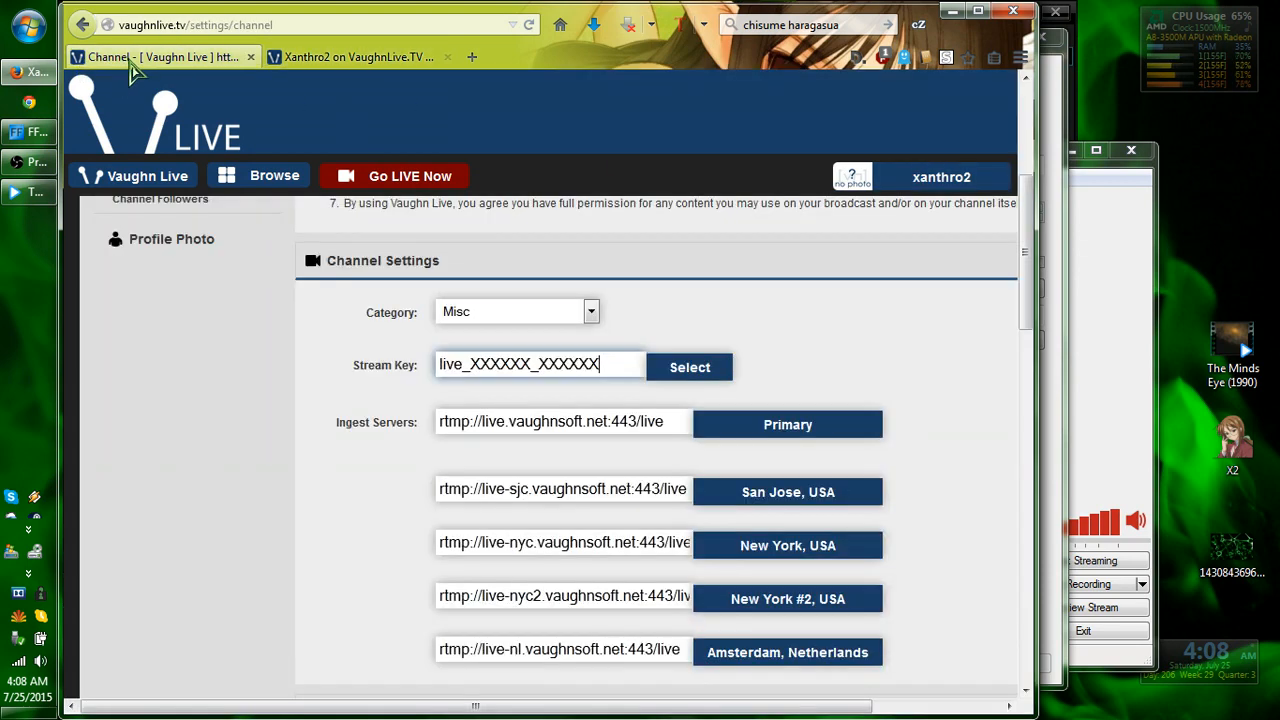
scroll(286, 350, up, 5)
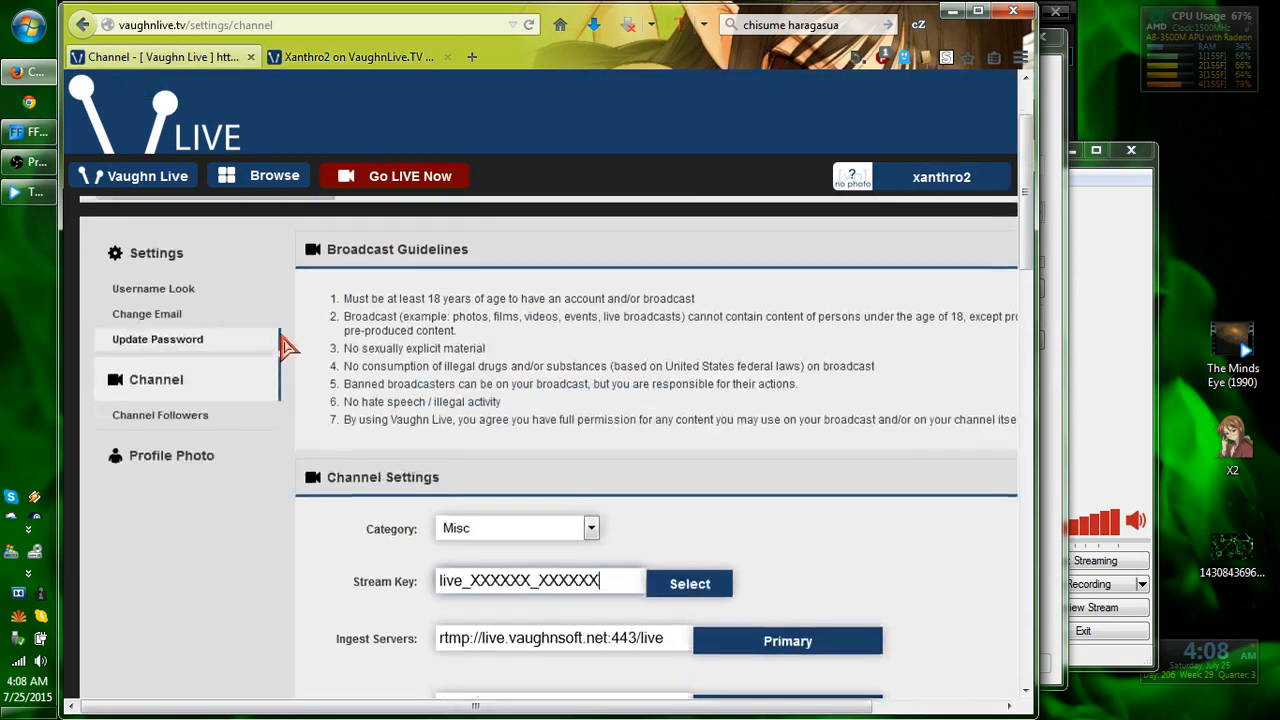
scroll(270, 360, down, 2)
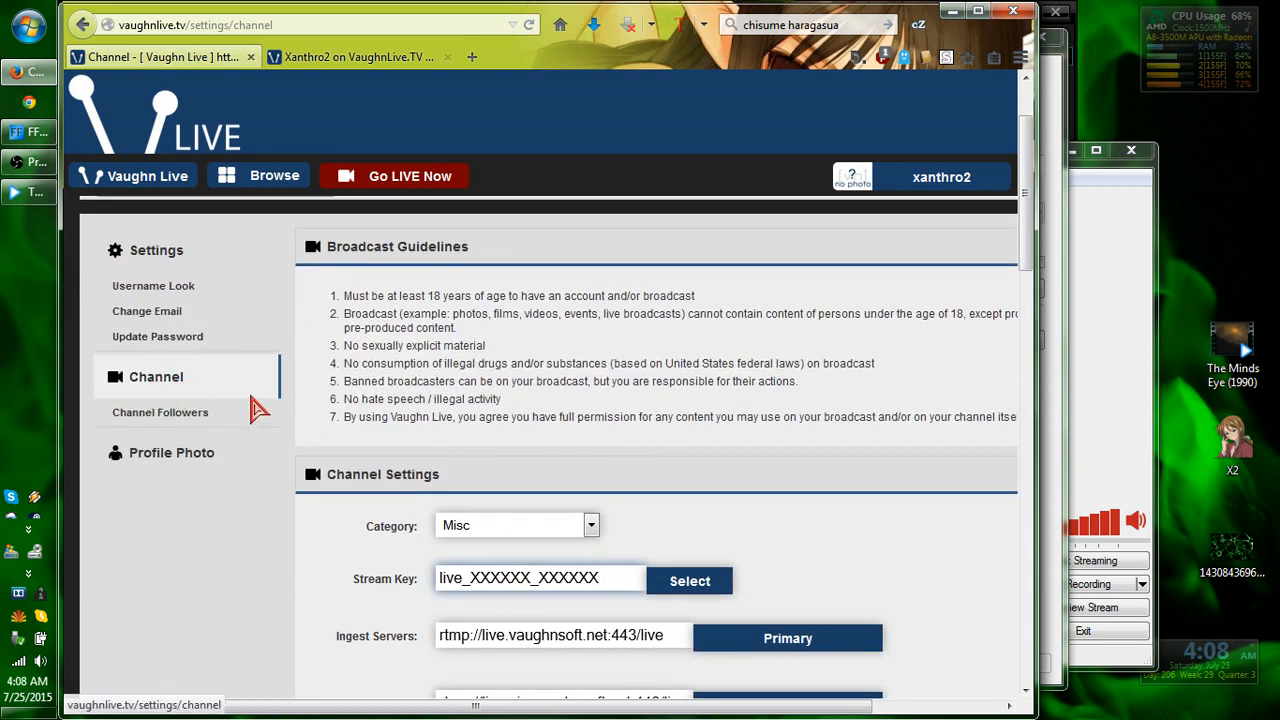
scroll(300, 325, down, 1)
scroll(620, 395, down, 2)
drag(619, 369, 398, 364)
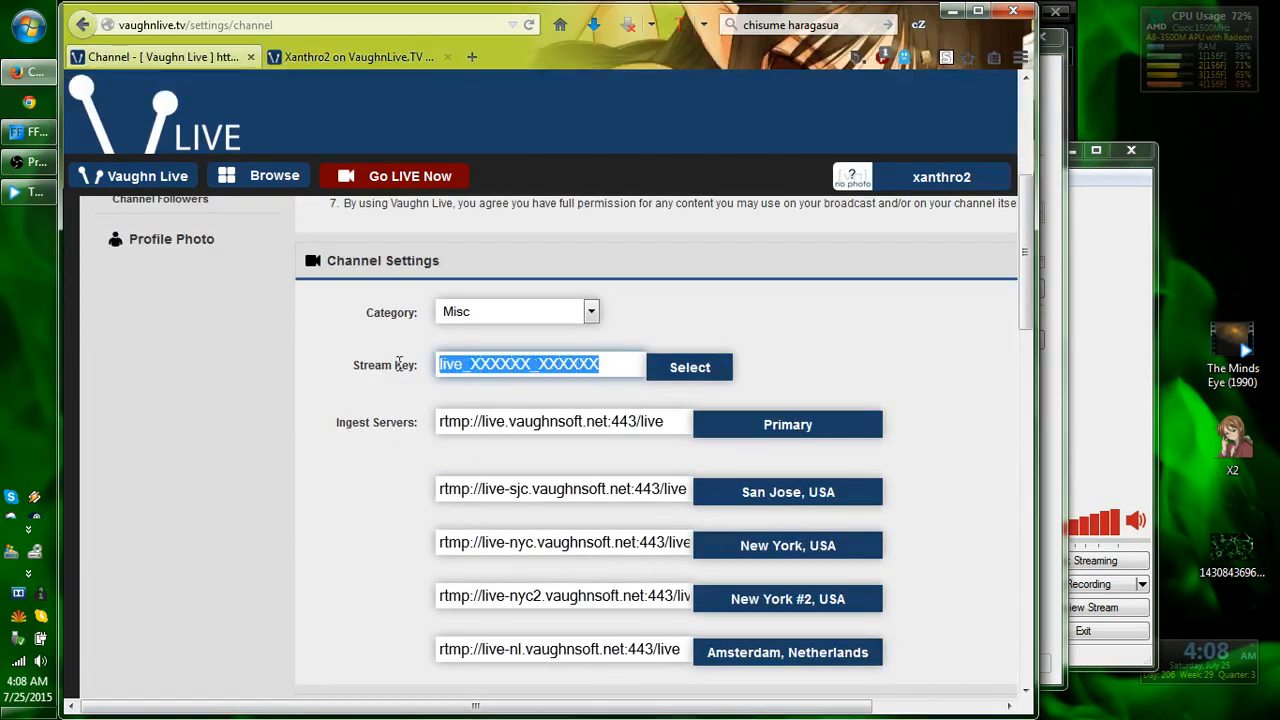
Copy the stream key from the Vaughn Live channel settings
click(469, 398)
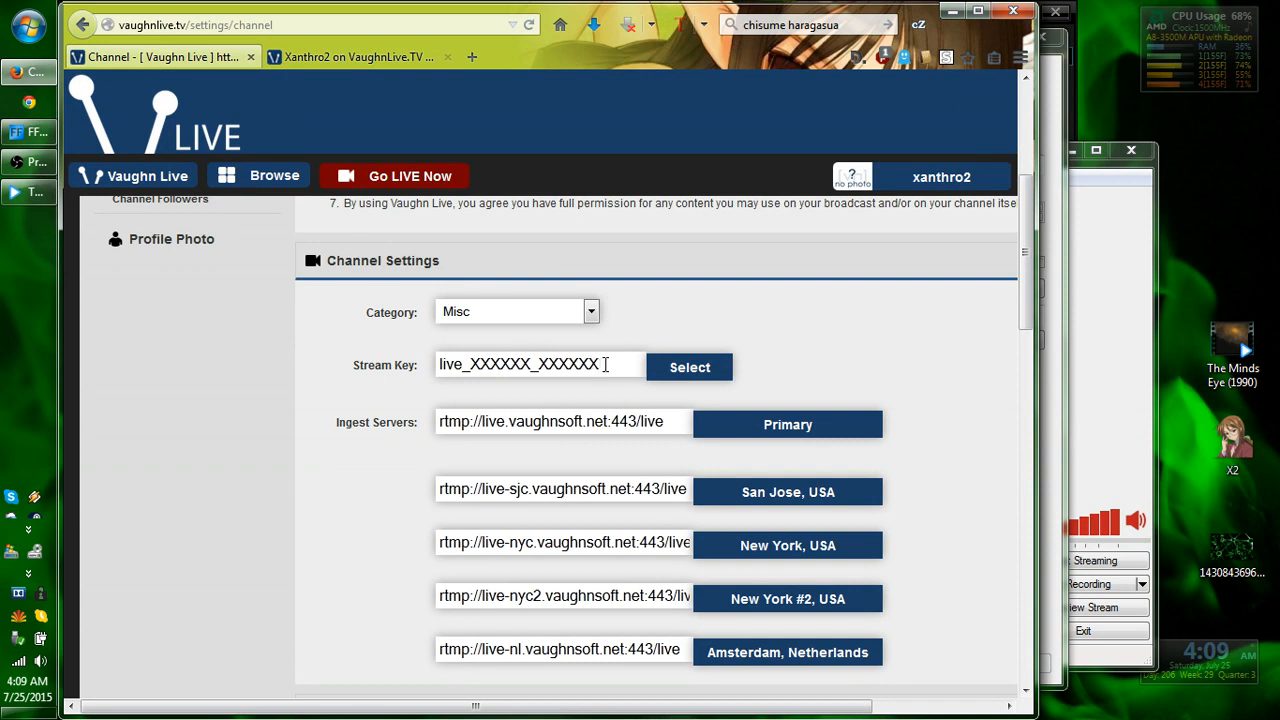
drag(605, 364, 437, 365)
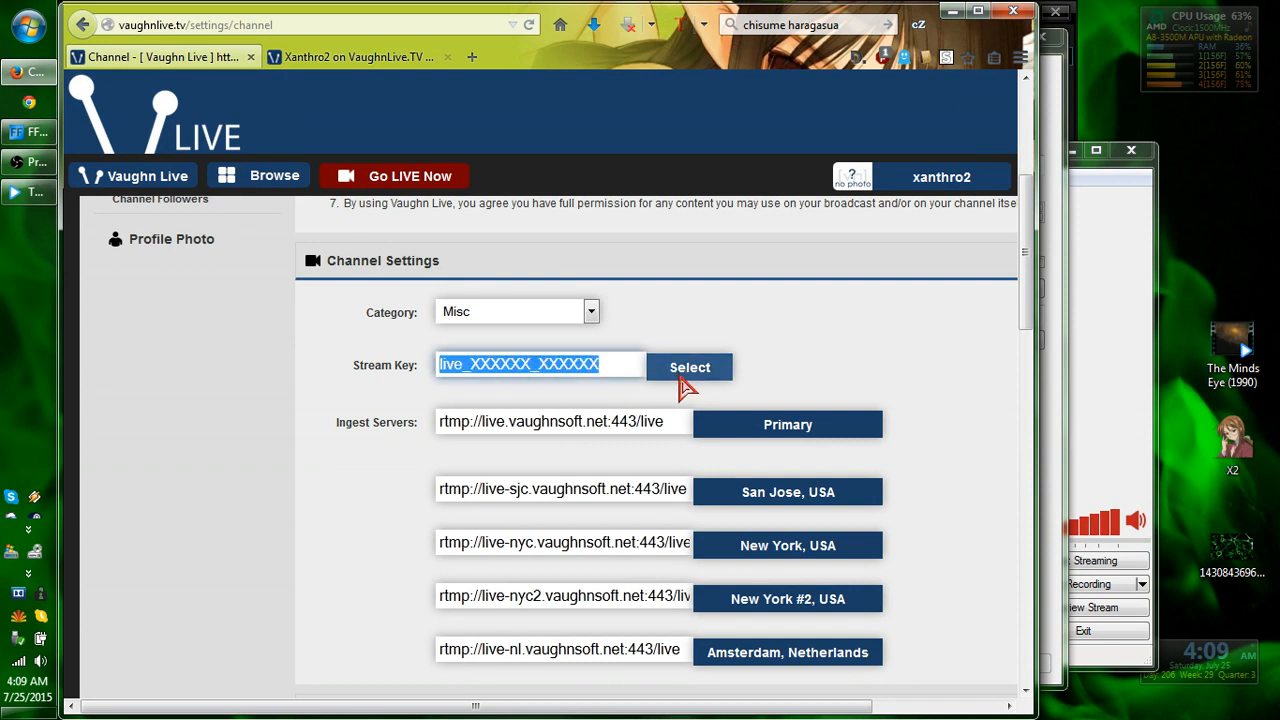
right_click(598, 366)
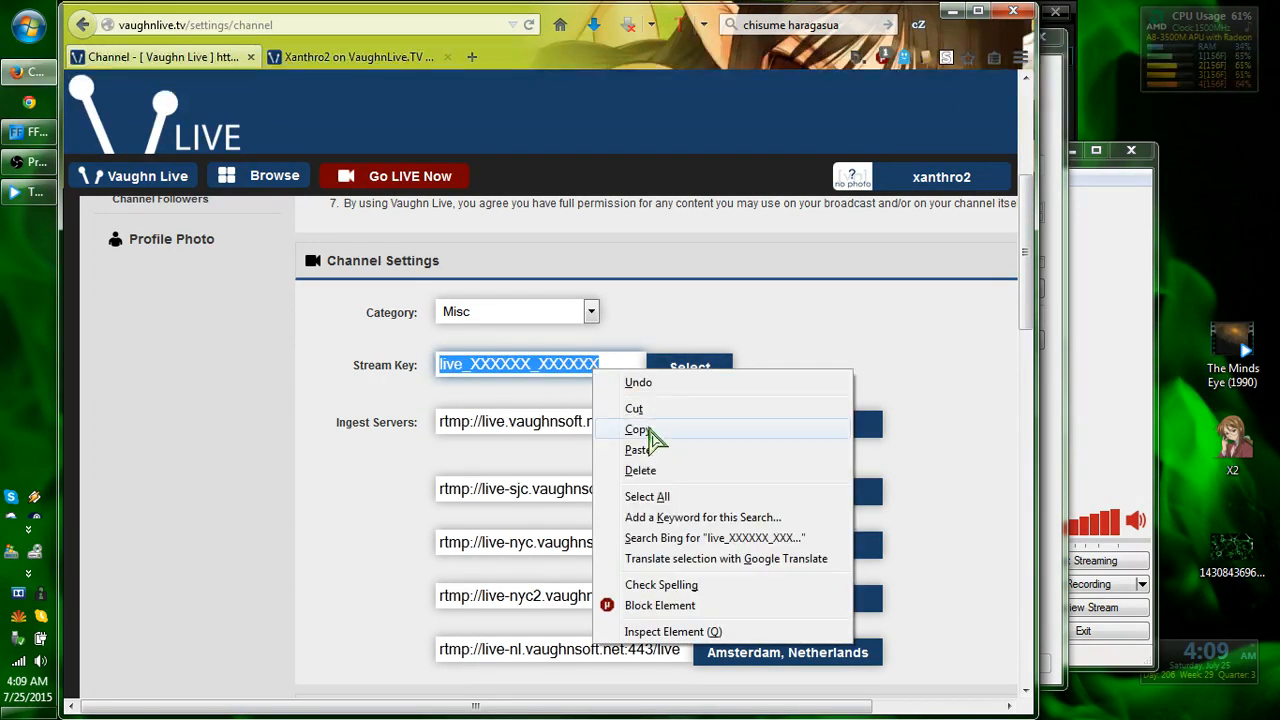
click(646, 431)
Switch back to Open Broadcaster Software and highlight the Play Path/Stream Key entry in the Broadcast Settings
click(31, 196)
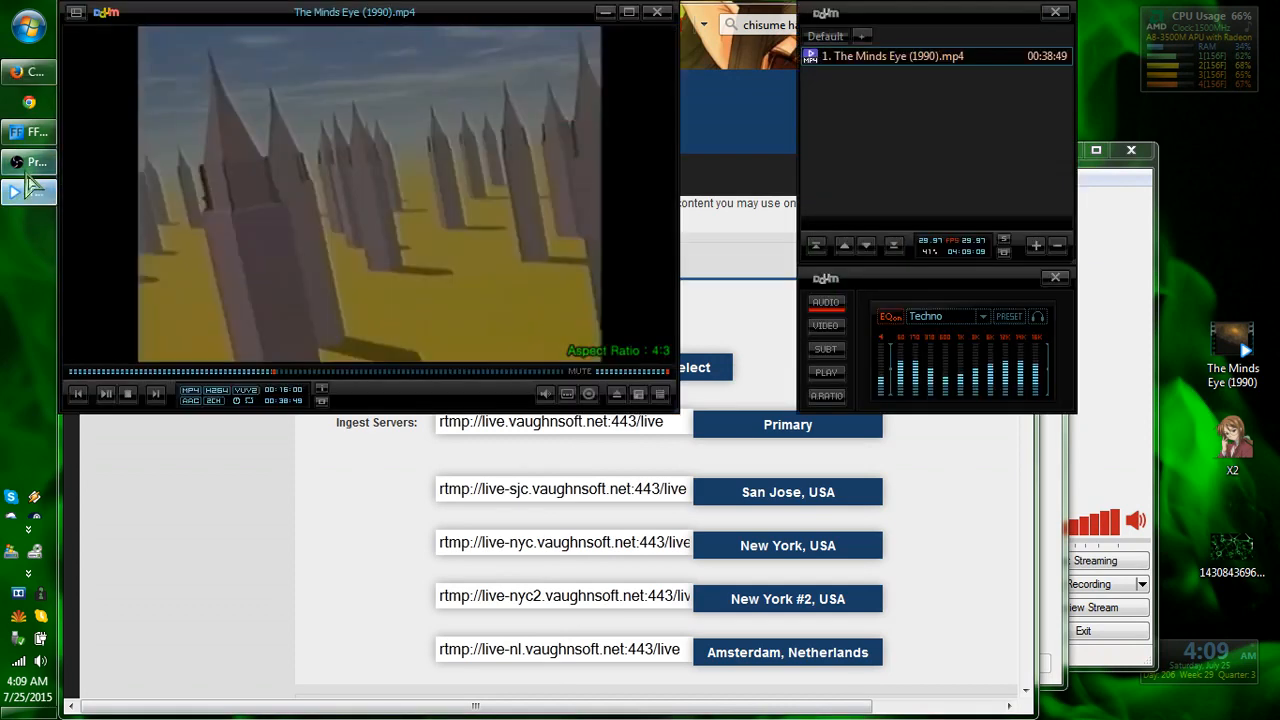
click(34, 164)
click(788, 168)
double_click(696, 166)
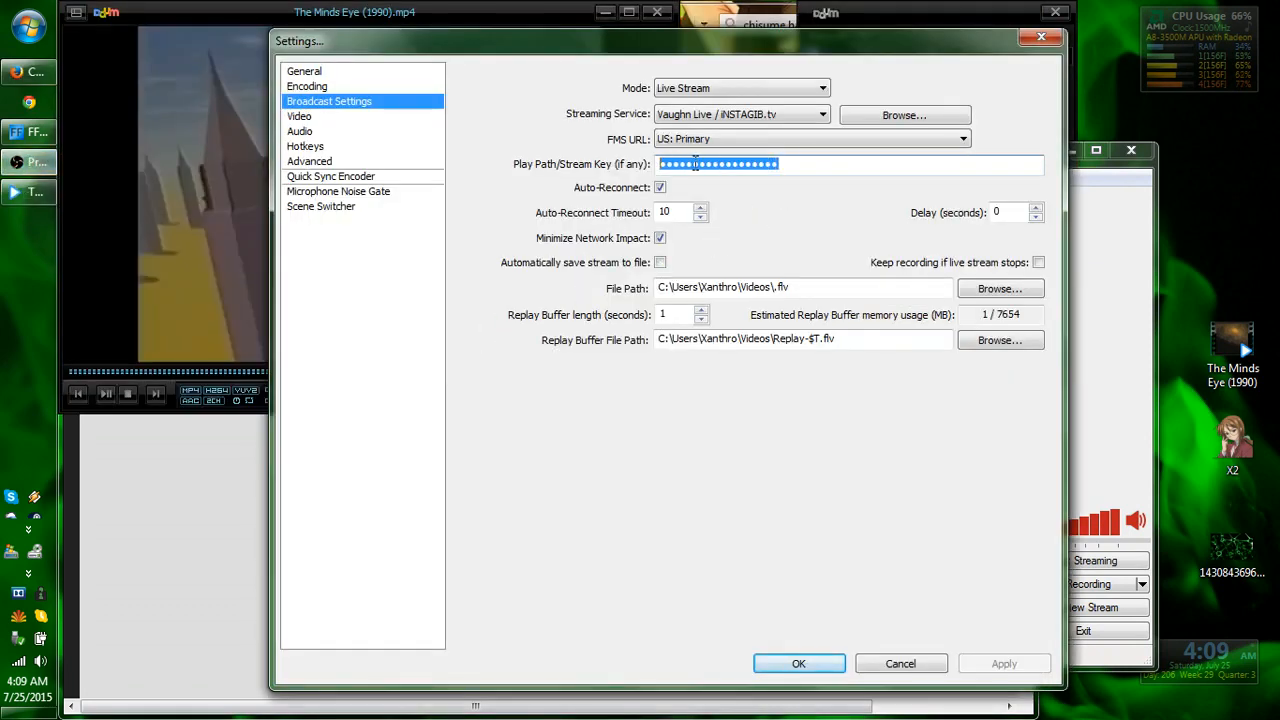
right_click(695, 165)
click(637, 425)
Switch to Firefox to bring up the Vaughn Live channel page, and return to the Open Broadcaster Software settings
click(162, 568)
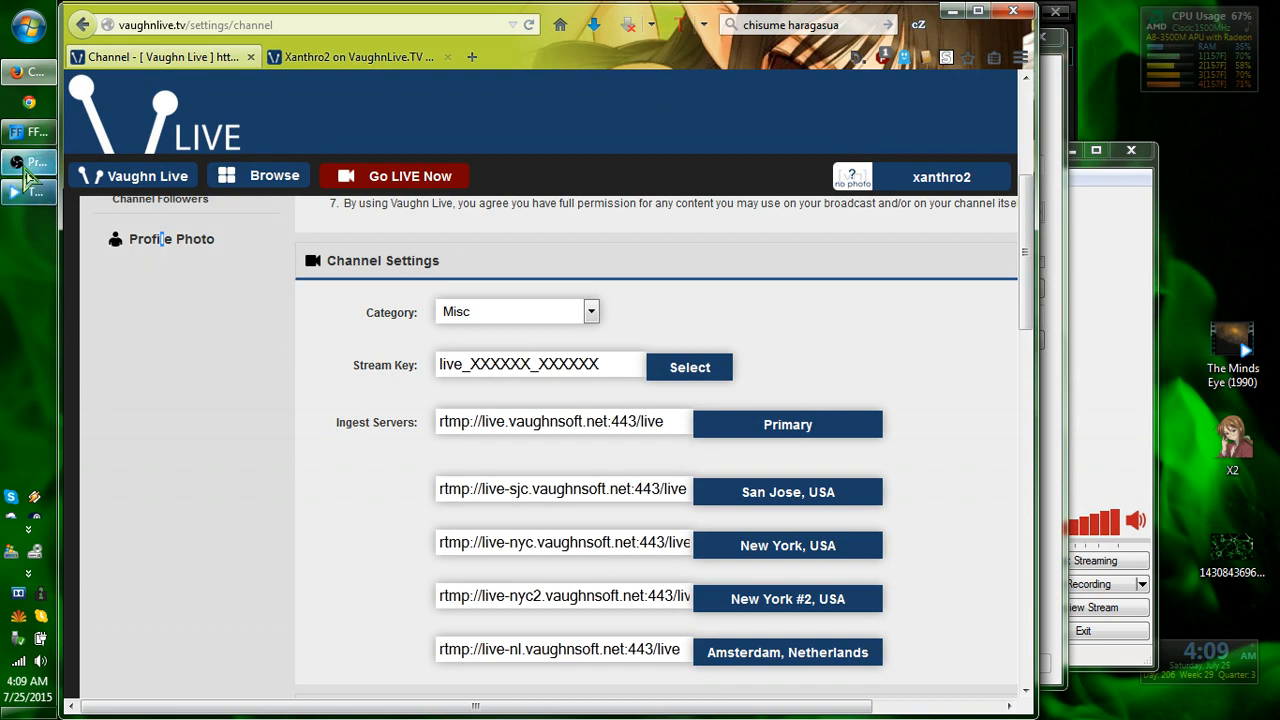
click(25, 170)
click(224, 72)
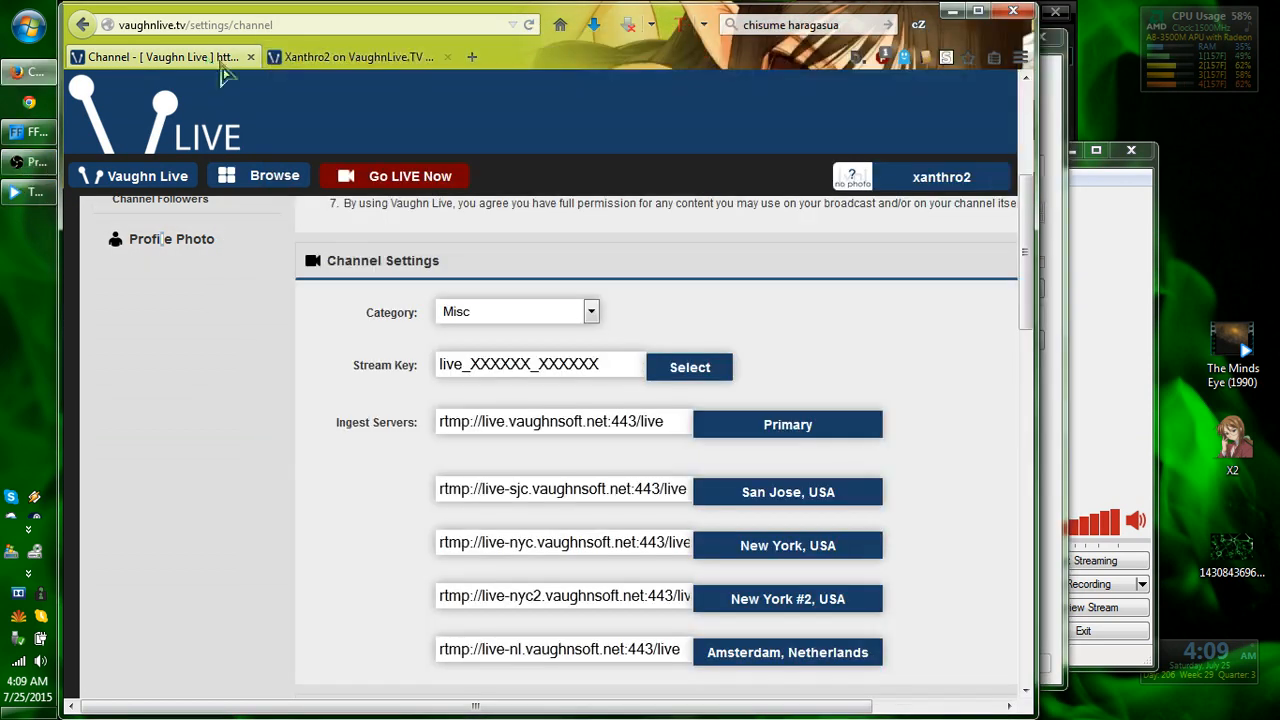
click(345, 57)
click(25, 162)
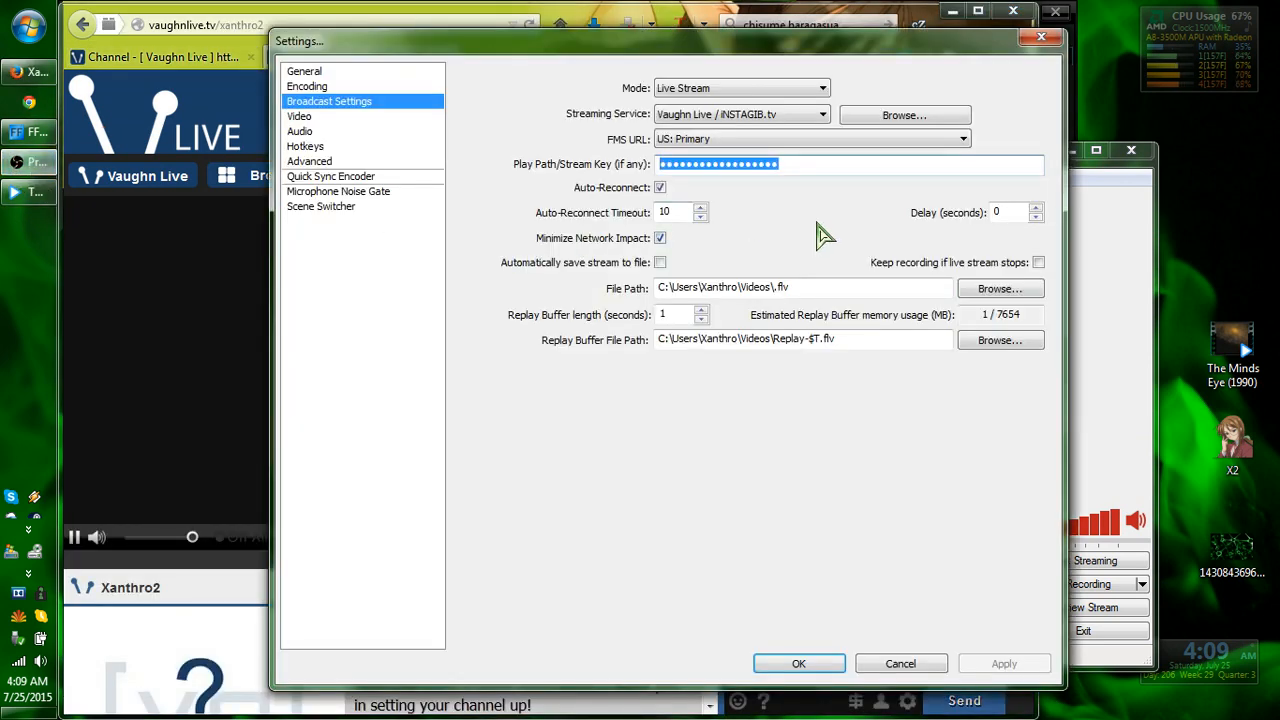
Check the custom base resolution in the video settings, close the settings and run a brief stream preview
click(302, 117)
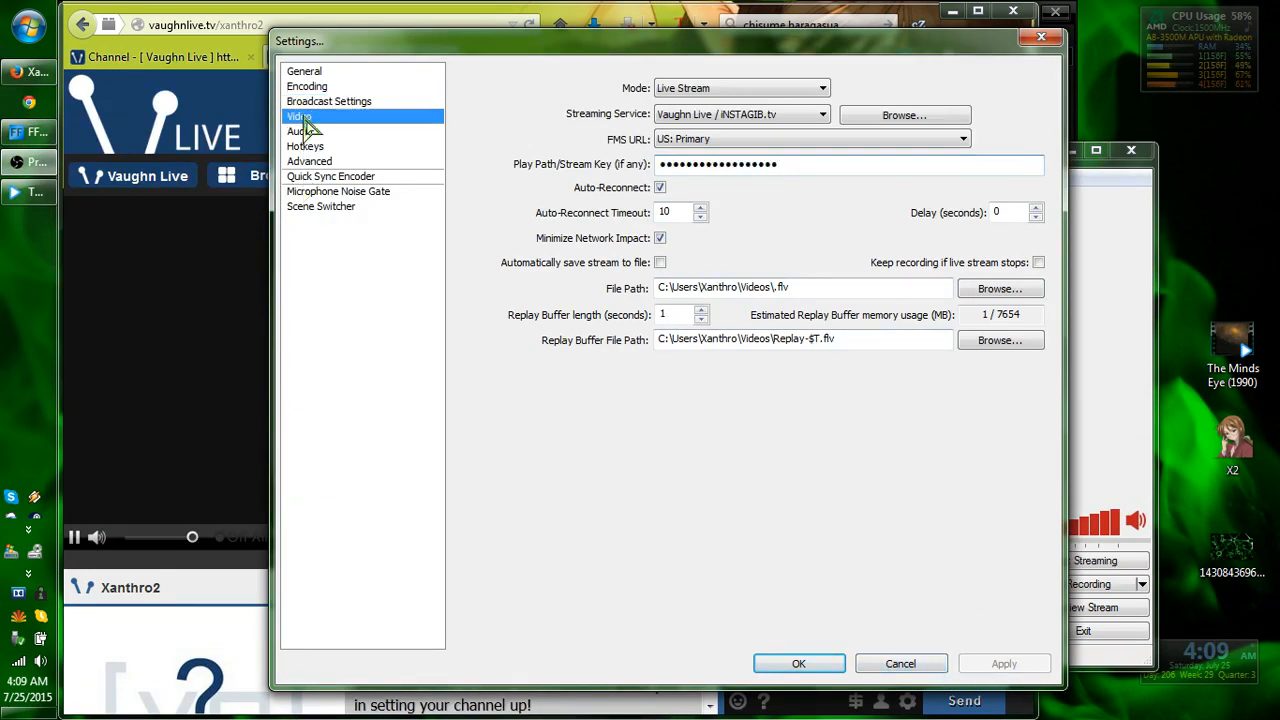
drag(531, 47, 601, 69)
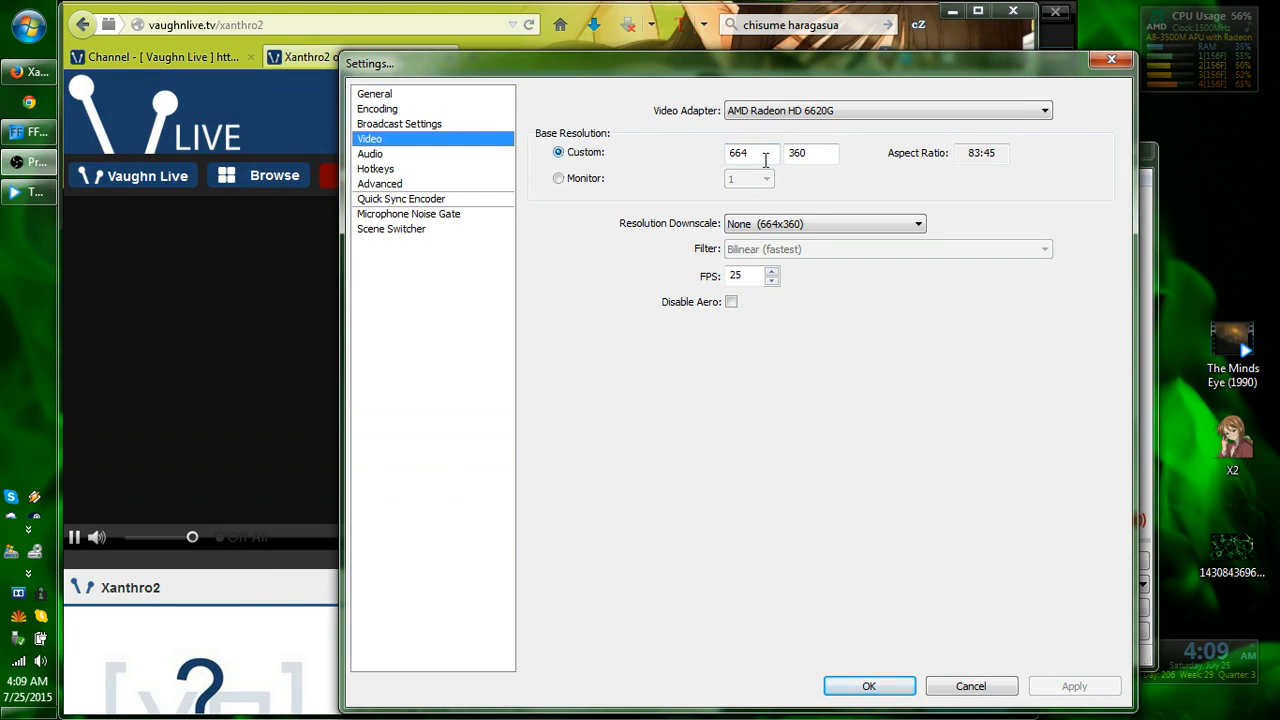
click(869, 688)
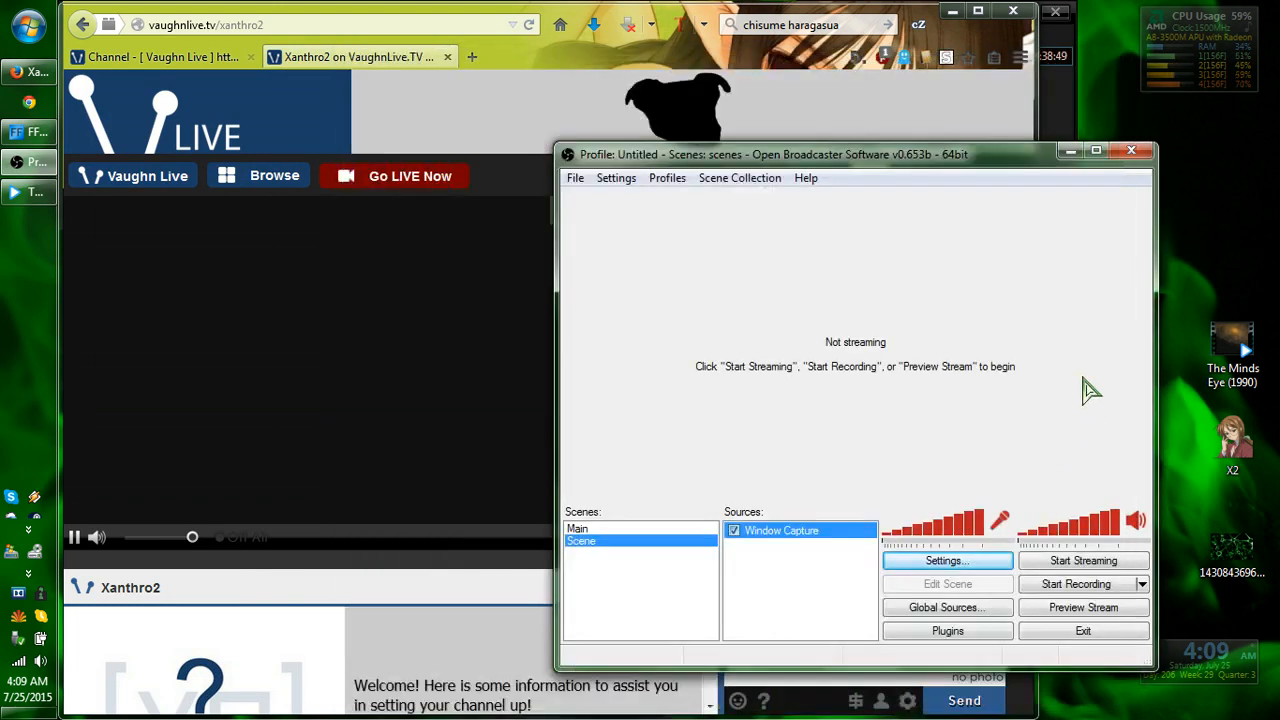
click(1076, 612)
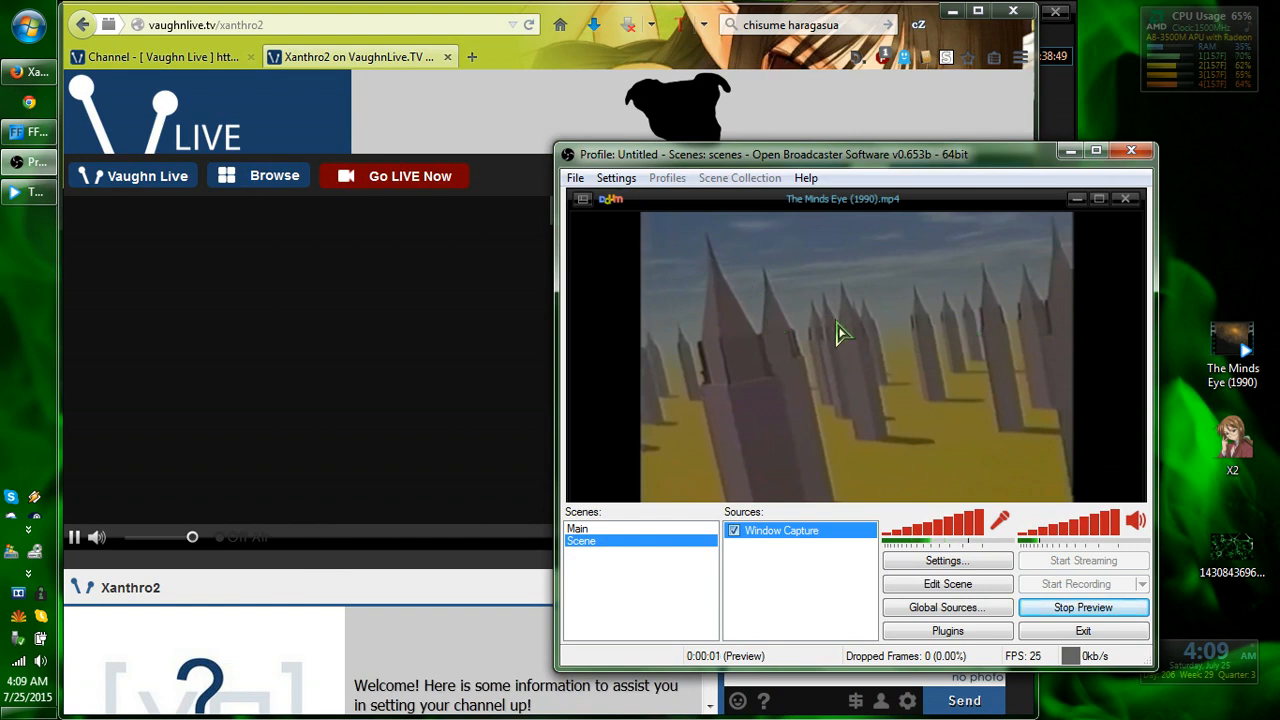
click(1076, 608)
Reopen the settings at Audio, and switch to Firefox to find and highlight the recommended video size in the channel information
click(930, 561)
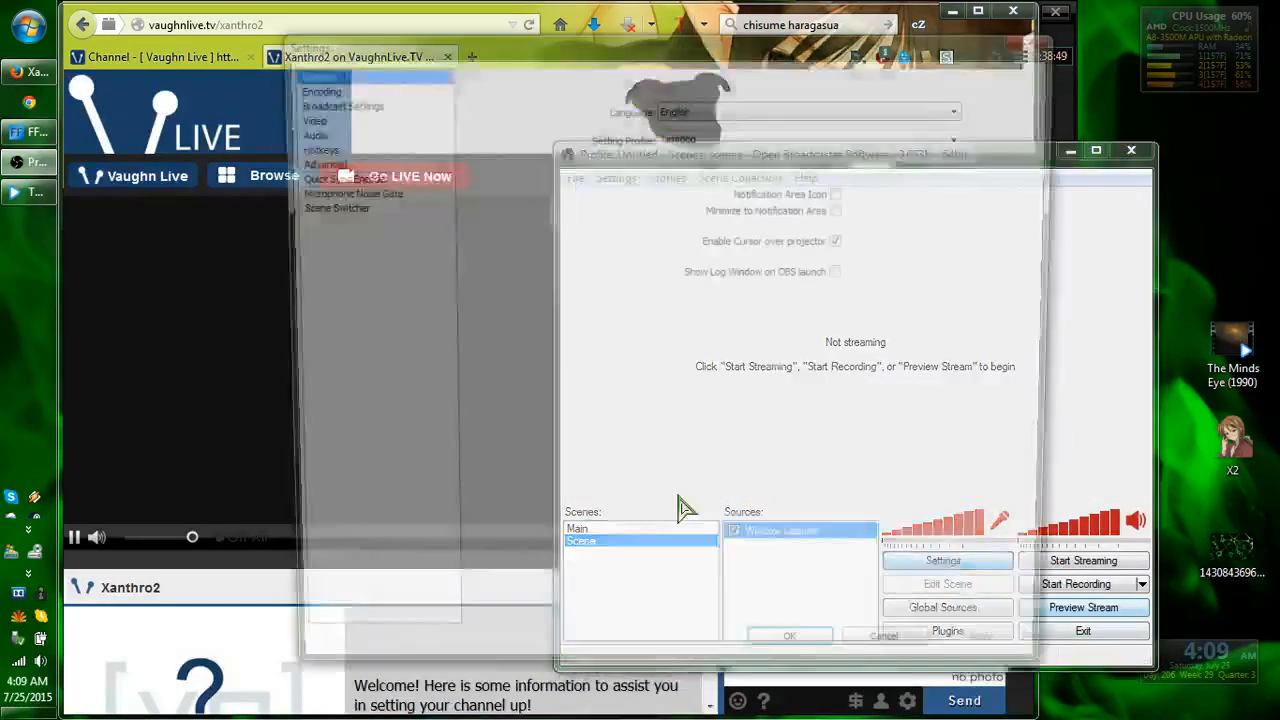
click(301, 131)
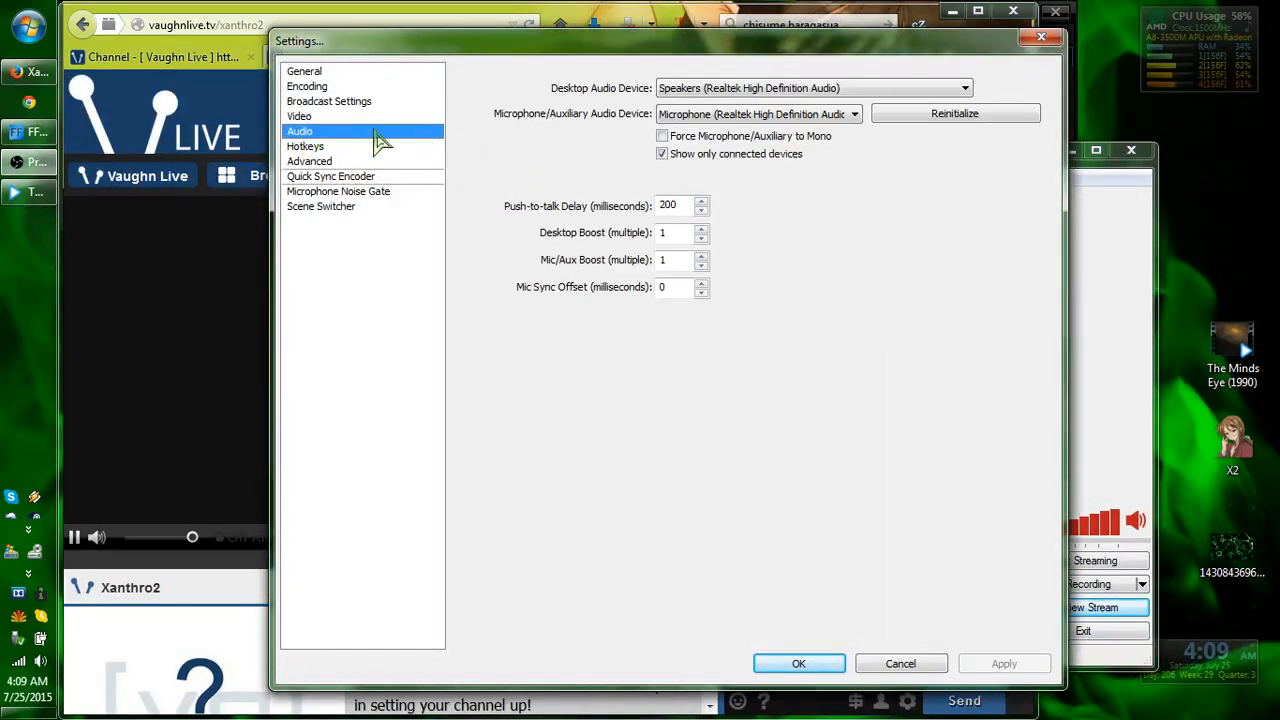
click(230, 616)
scroll(517, 443, down, 6)
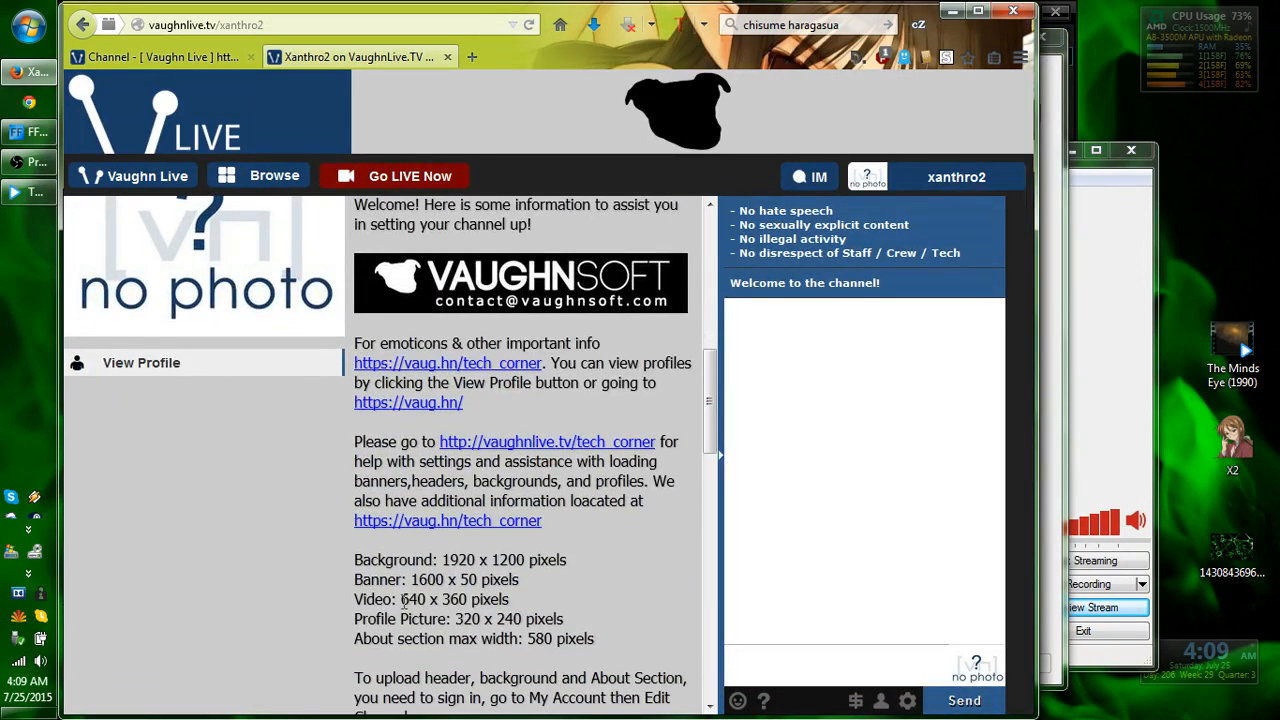
drag(402, 600, 512, 606)
click(569, 602)
scroll(590, 592, up, 2)
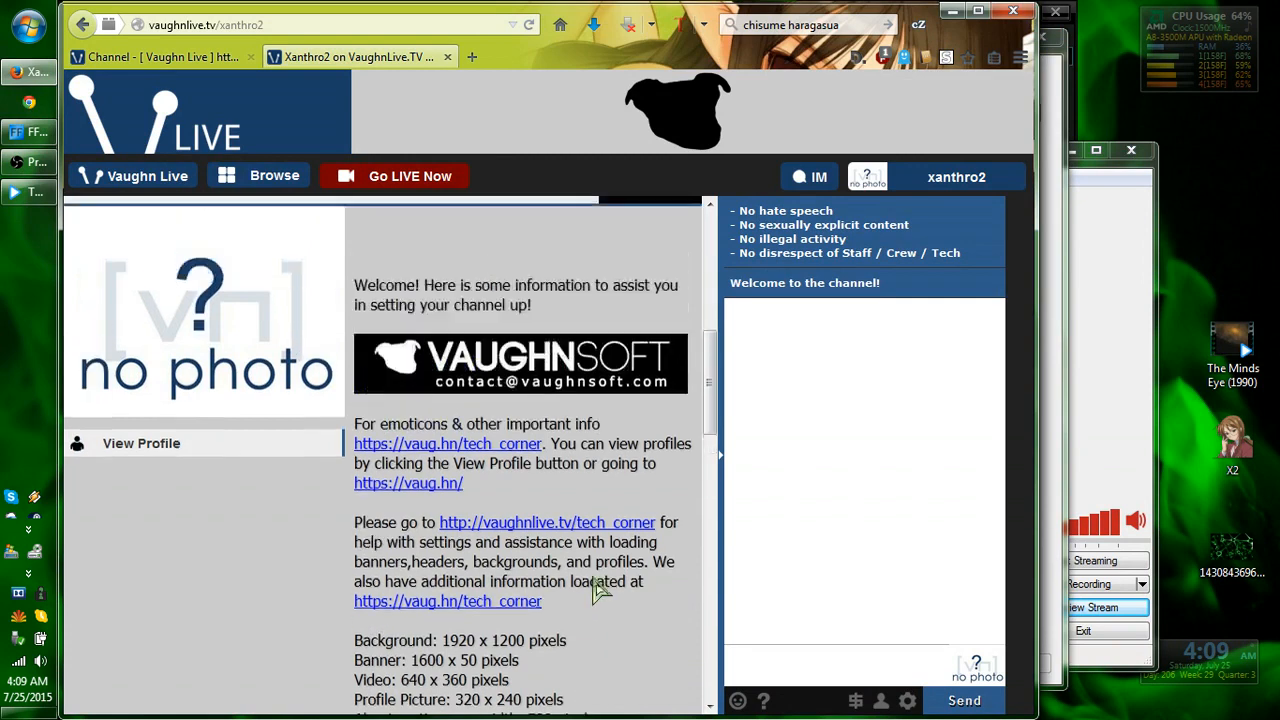
scroll(597, 590, up, 5)
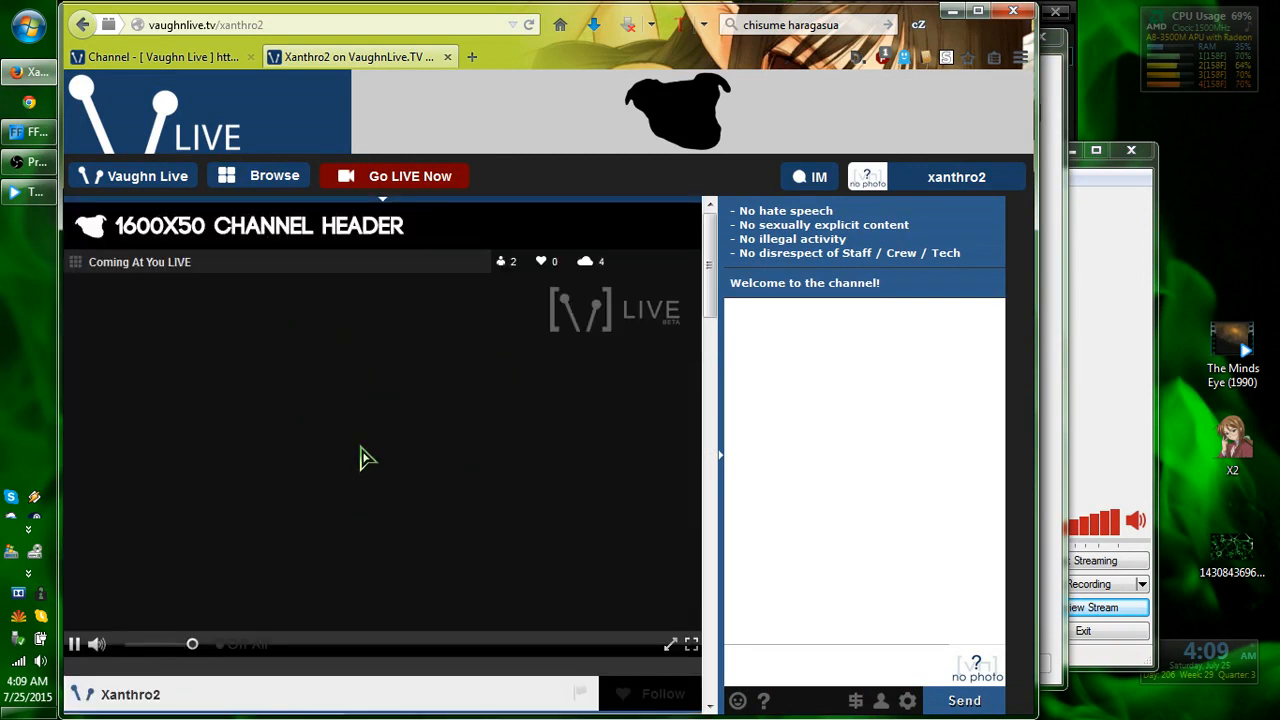
Minimize Firefox and check the custom base resolution and FPS in the Open Broadcaster Software video settings
click(952, 11)
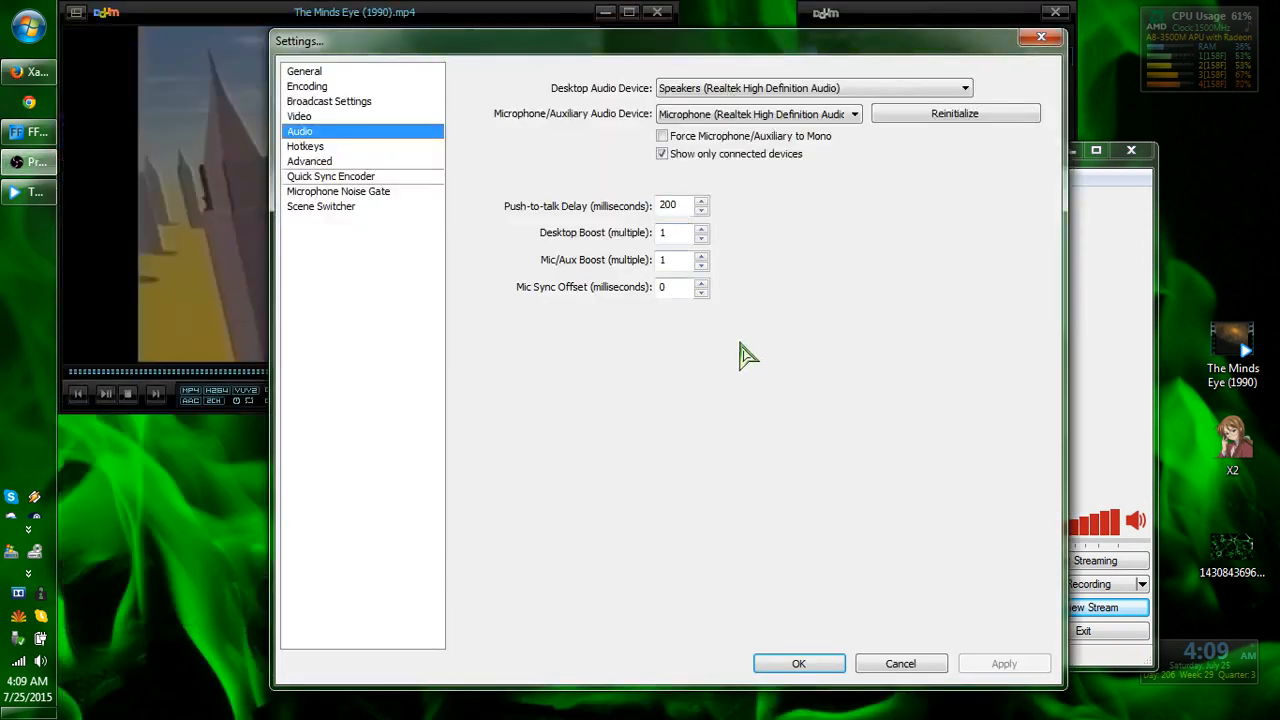
click(300, 116)
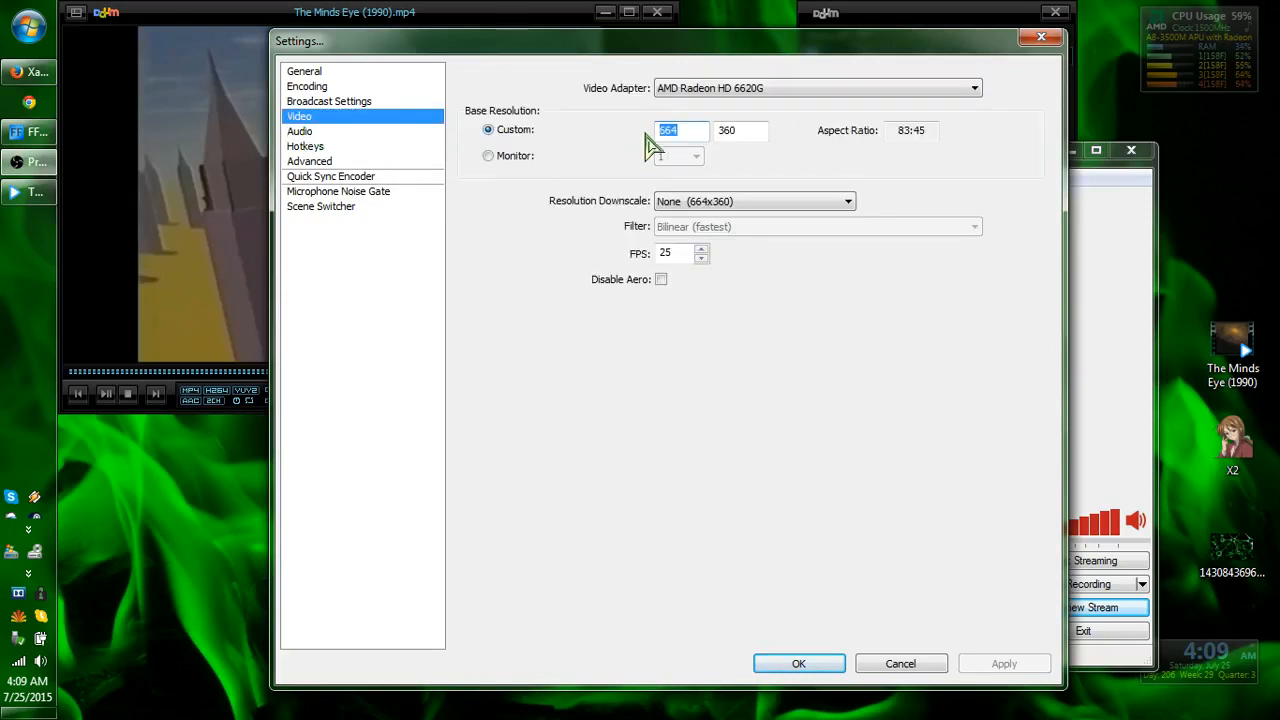
drag(752, 134, 708, 133)
double_click(666, 253)
Set the desktop audio device to Line 1 (Virtual Audio Cable), disable the microphone/auxiliary device and apply the audio settings
click(310, 132)
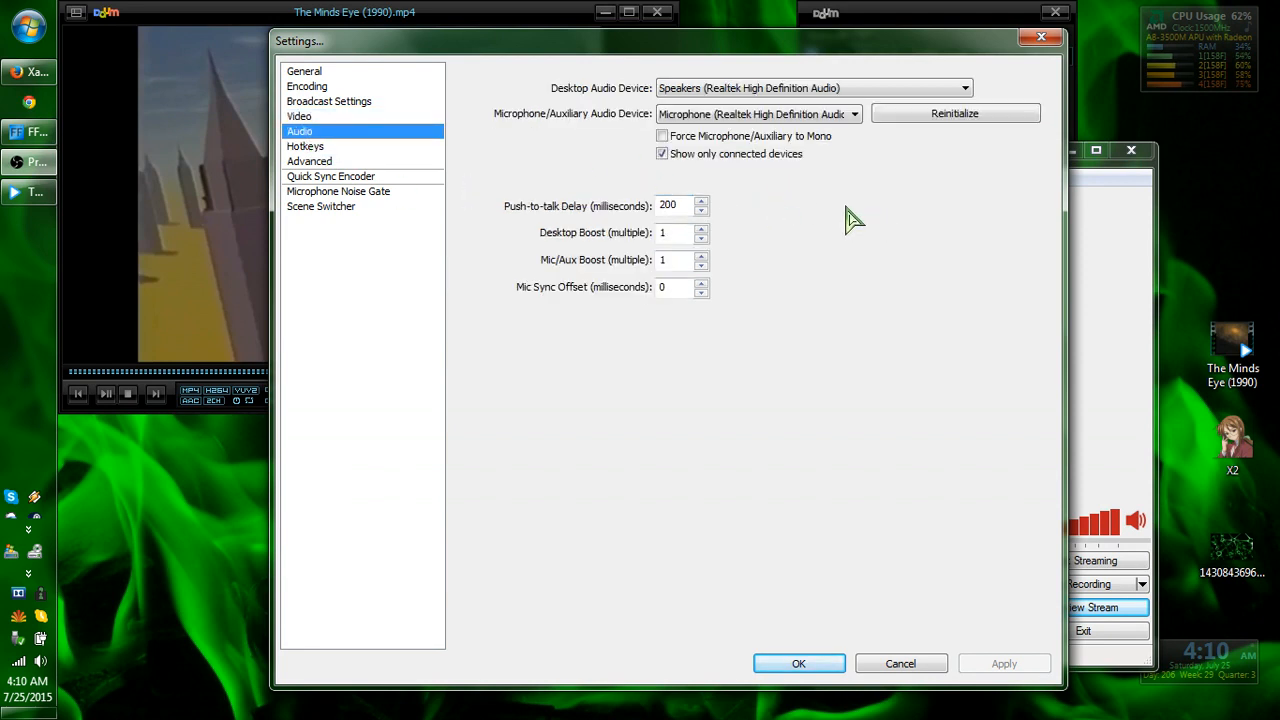
click(759, 92)
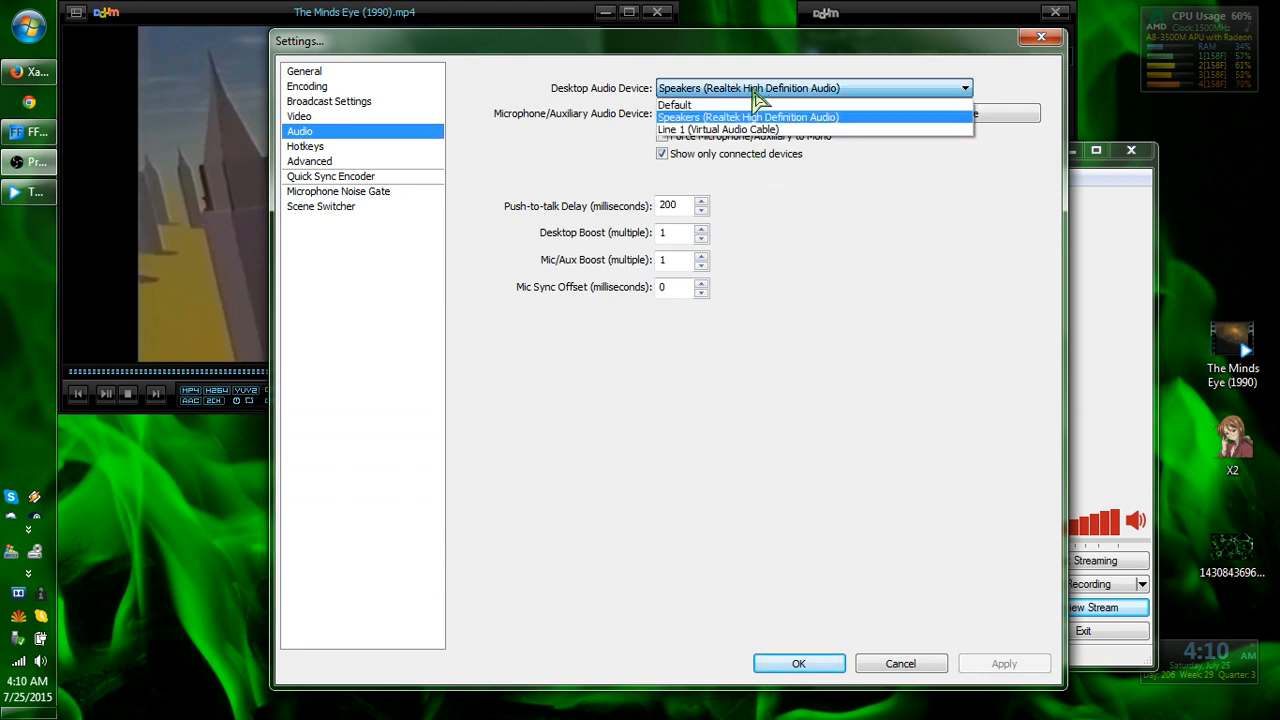
click(707, 130)
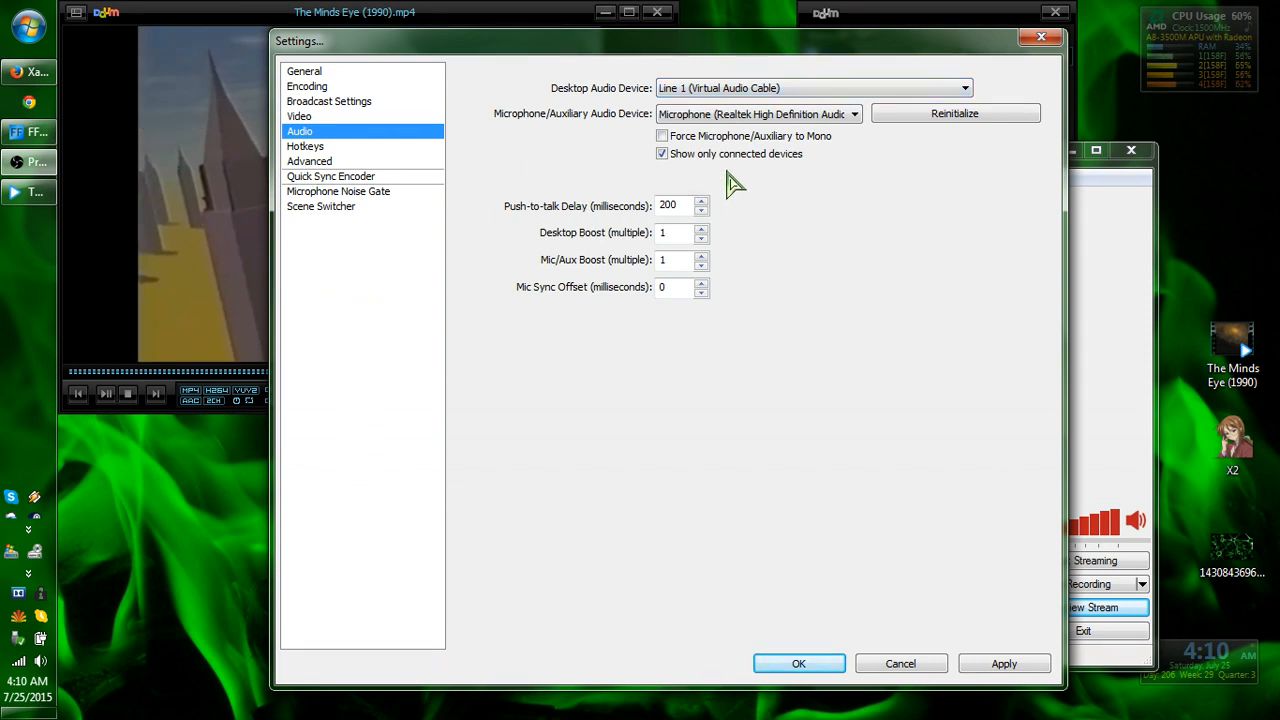
click(692, 116)
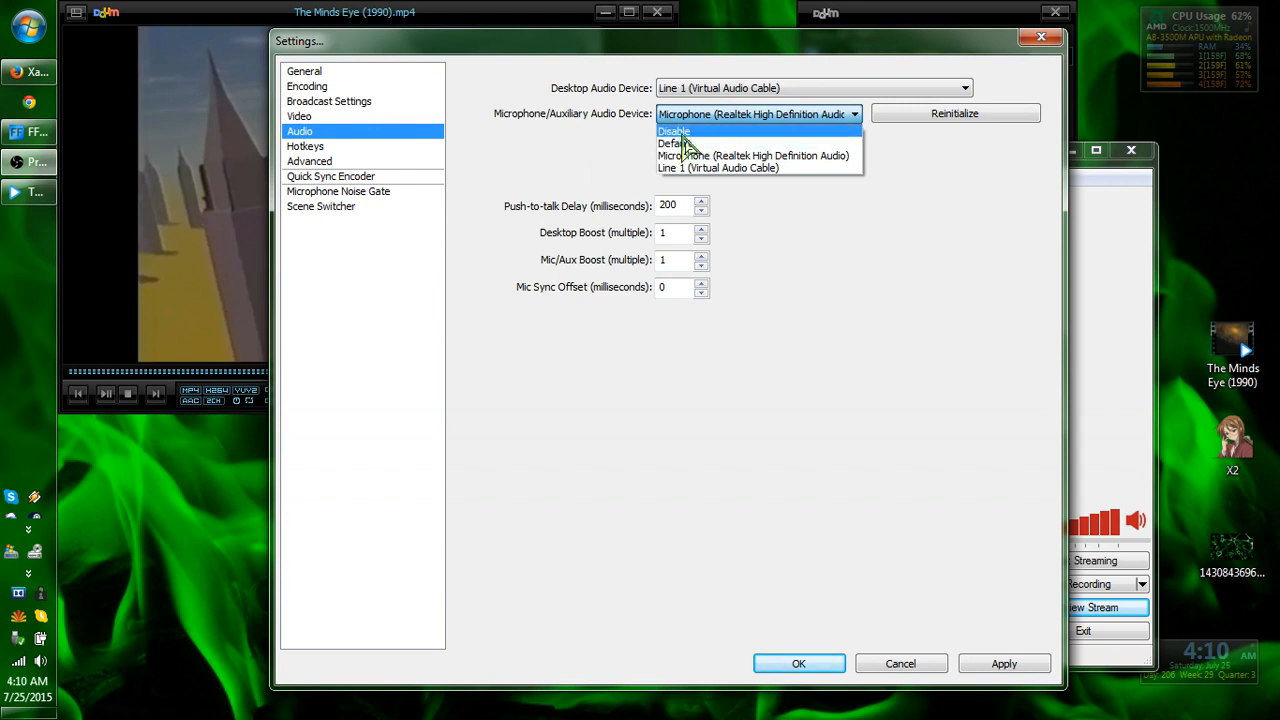
click(675, 132)
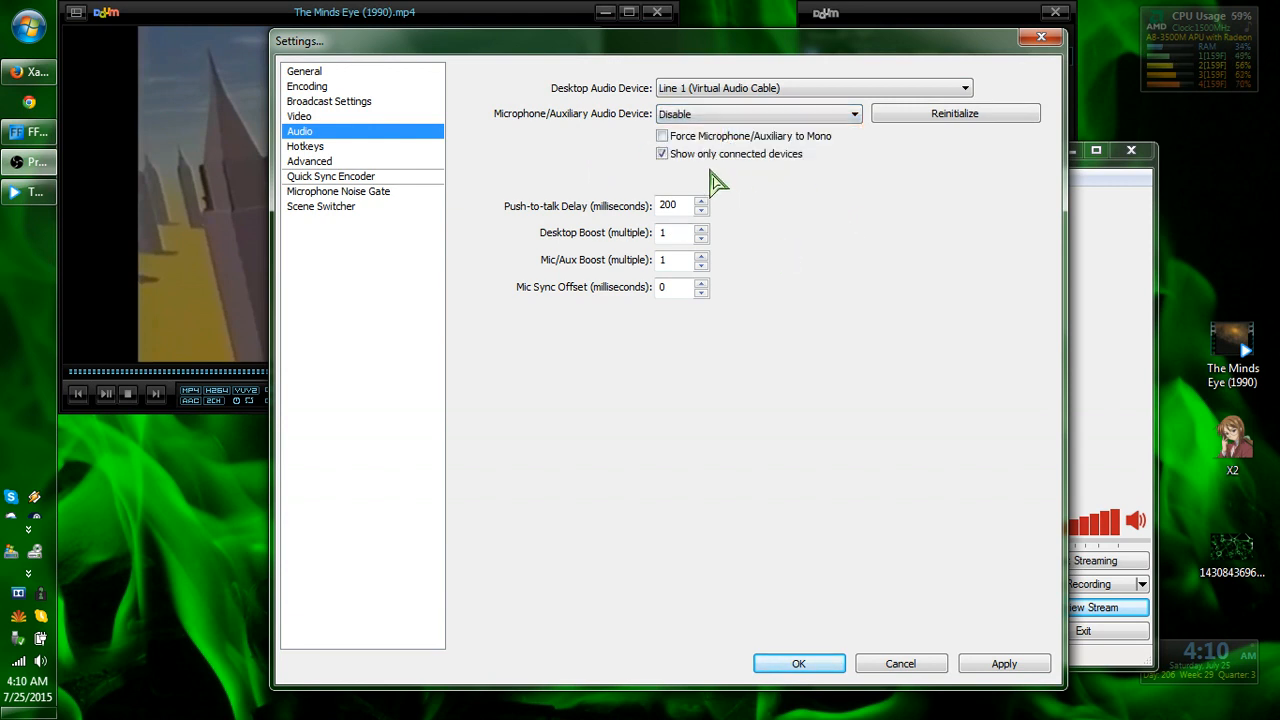
click(1005, 667)
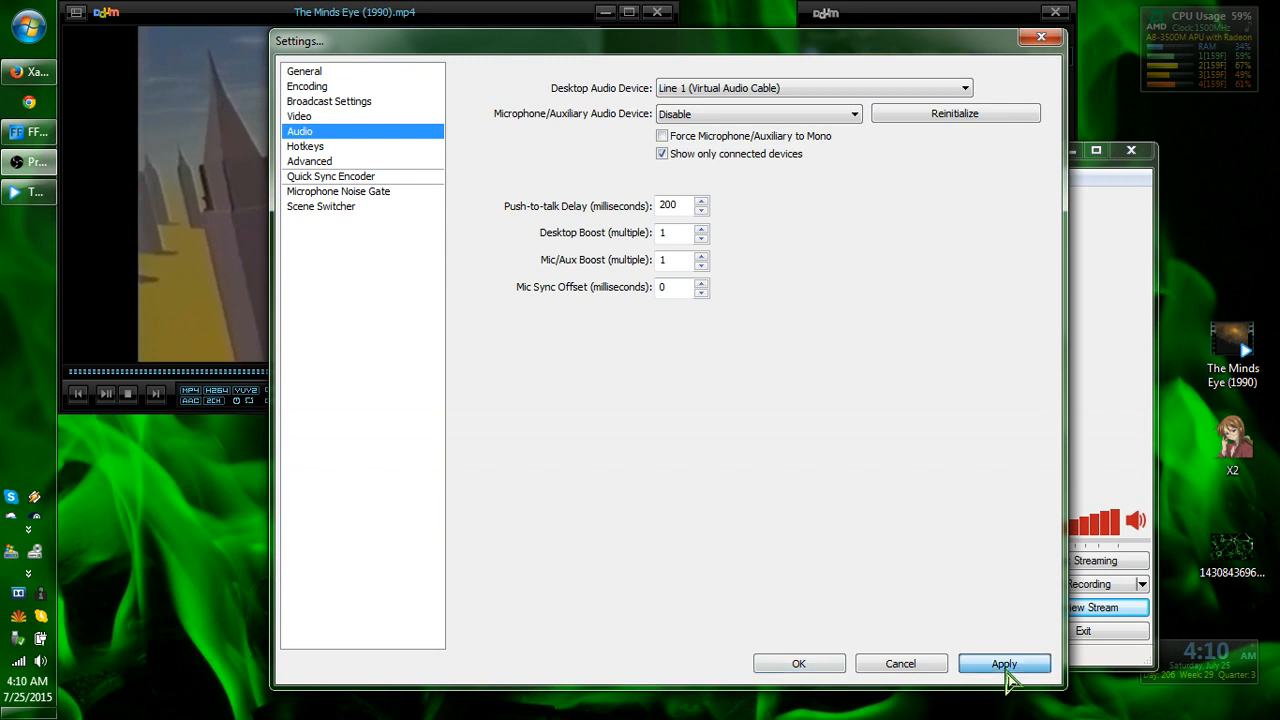
Review the hotkey and advanced settings, close the settings and briefly preview the stream
click(306, 147)
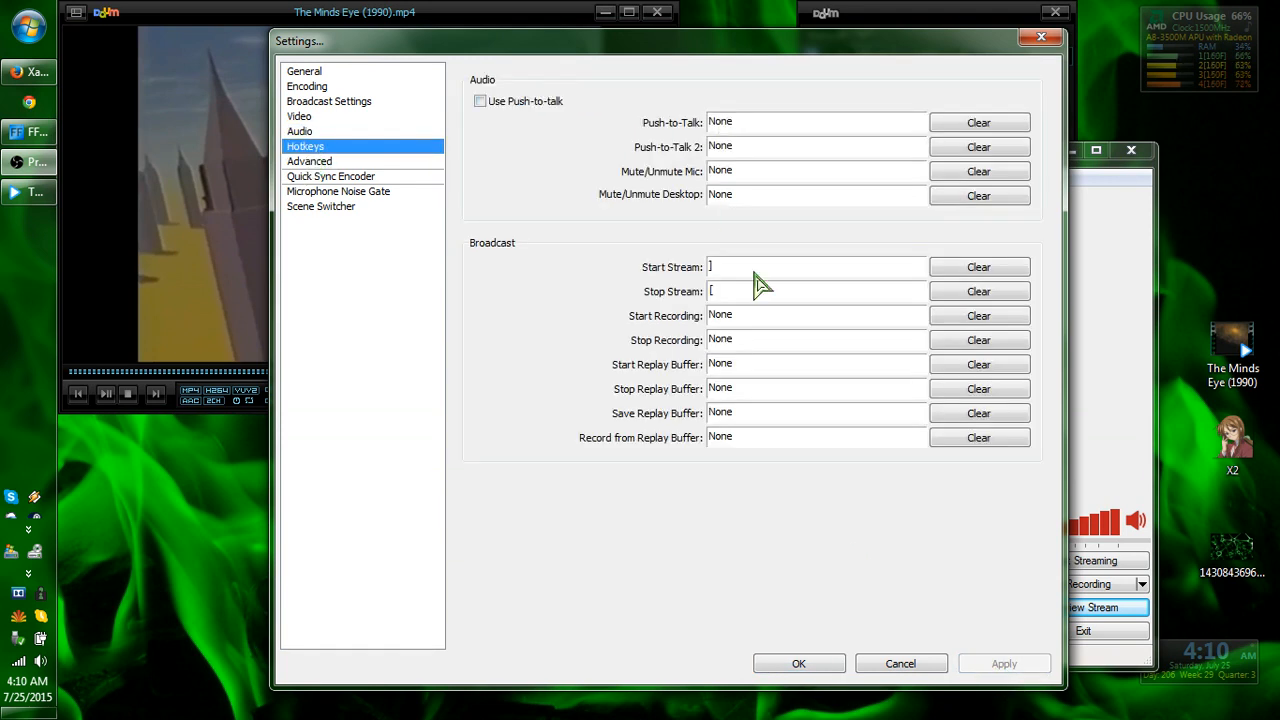
click(305, 161)
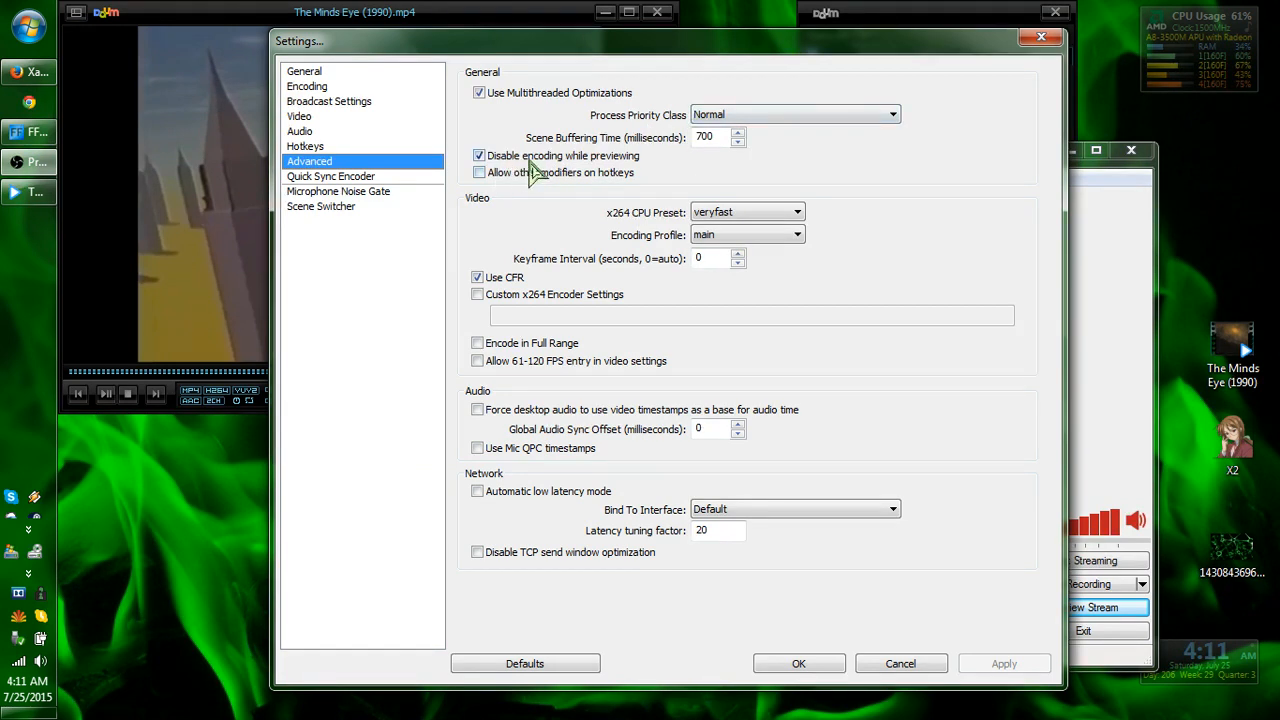
click(806, 668)
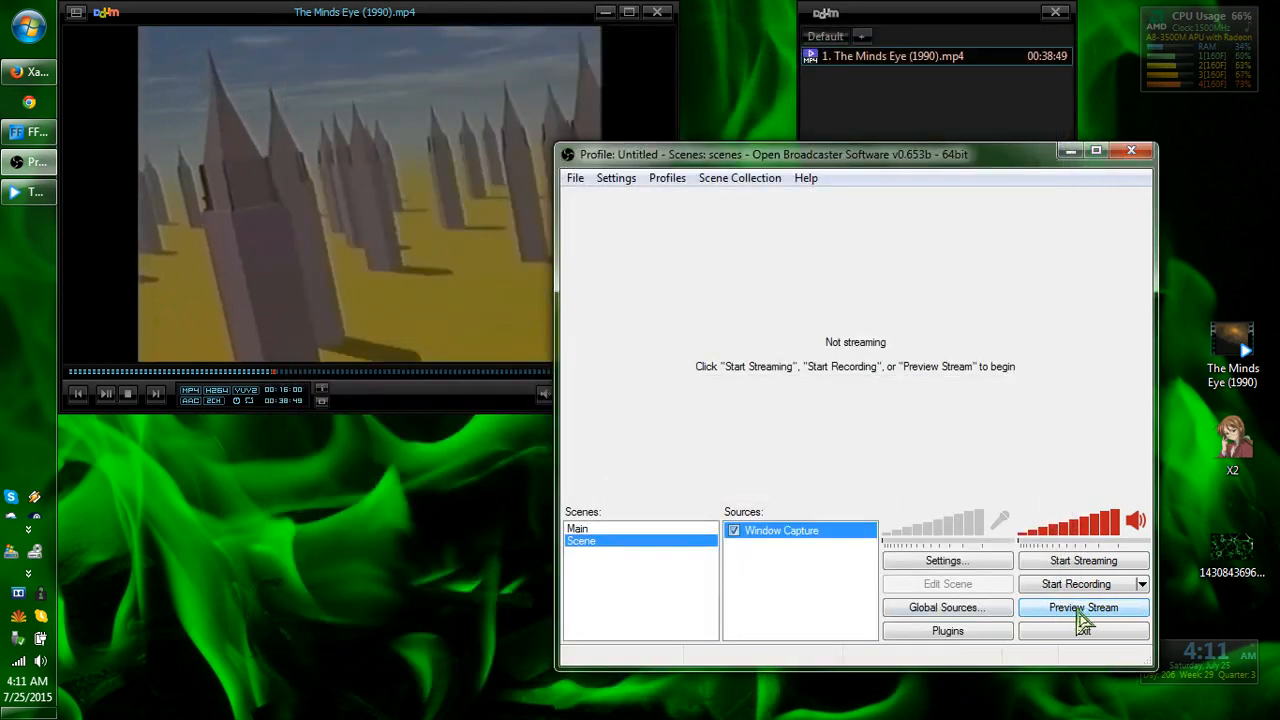
click(1080, 612)
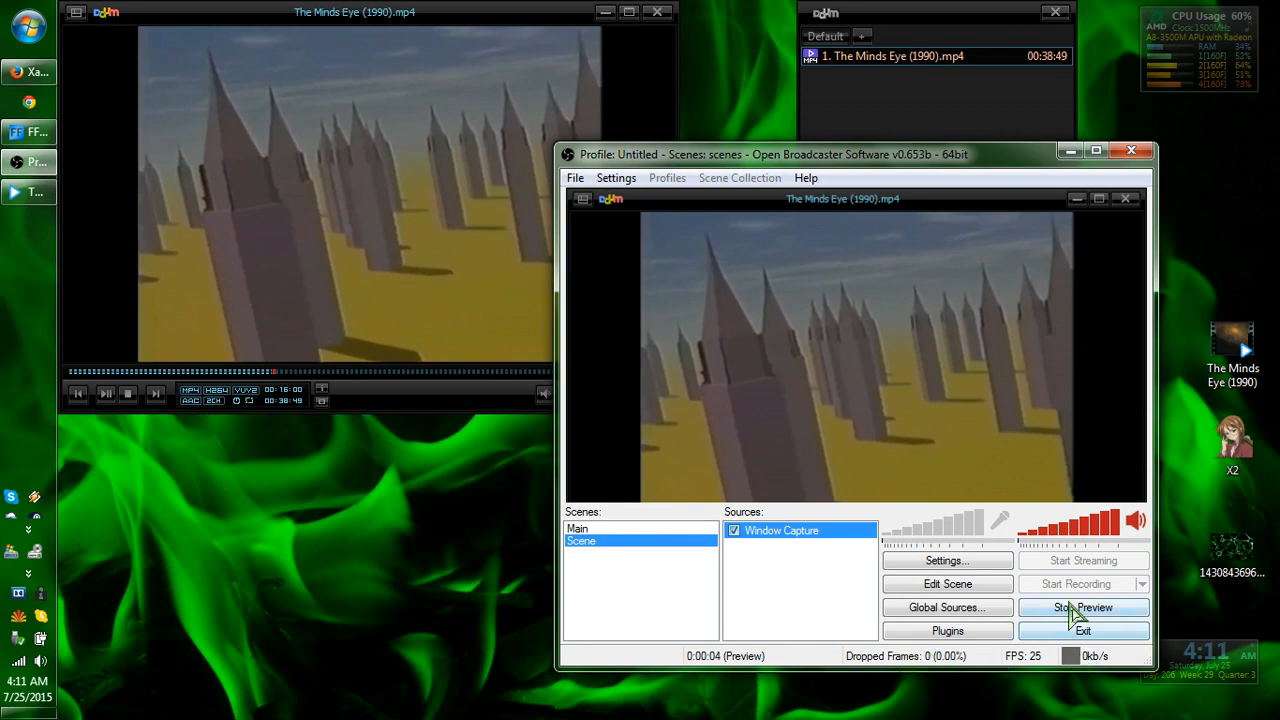
click(1080, 608)
Turn off Disable encoding while previewing in the advanced settings, and apply and close the settings
click(912, 562)
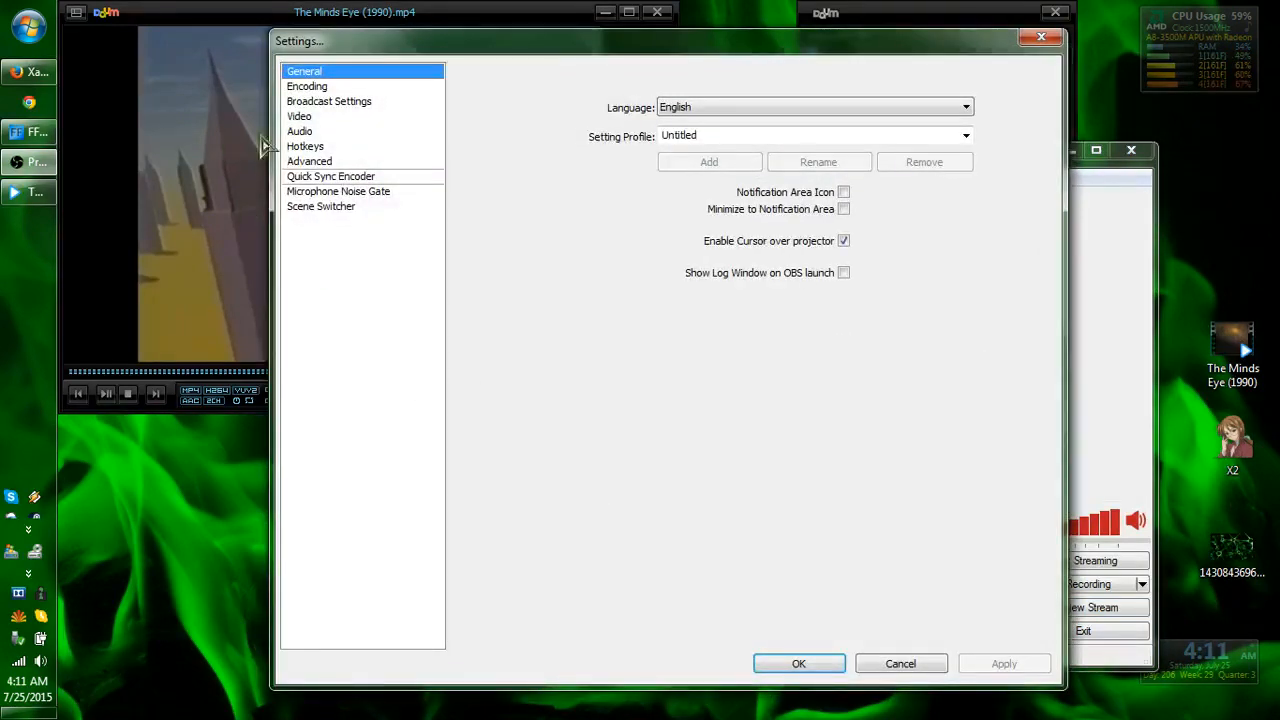
click(312, 163)
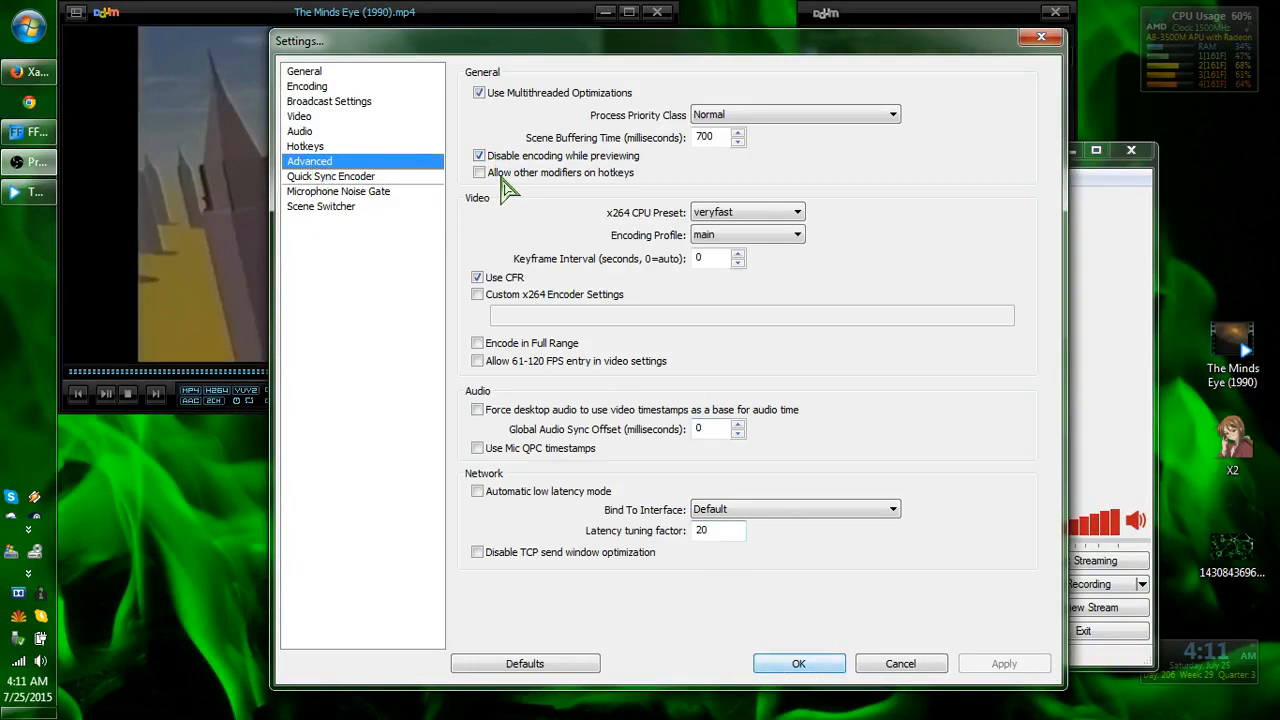
click(479, 155)
click(1000, 664)
click(800, 665)
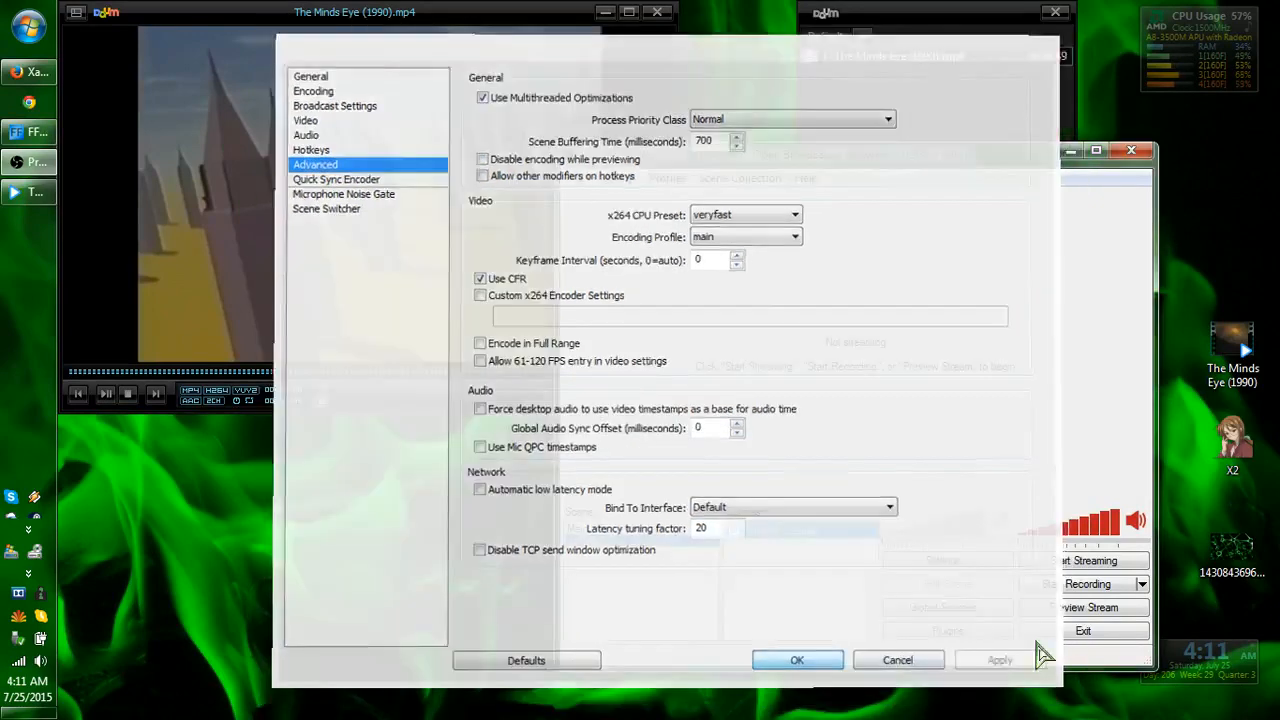
Preview the stream briefly, and turn Disable encoding while previewing back on in the advanced settings
click(1075, 608)
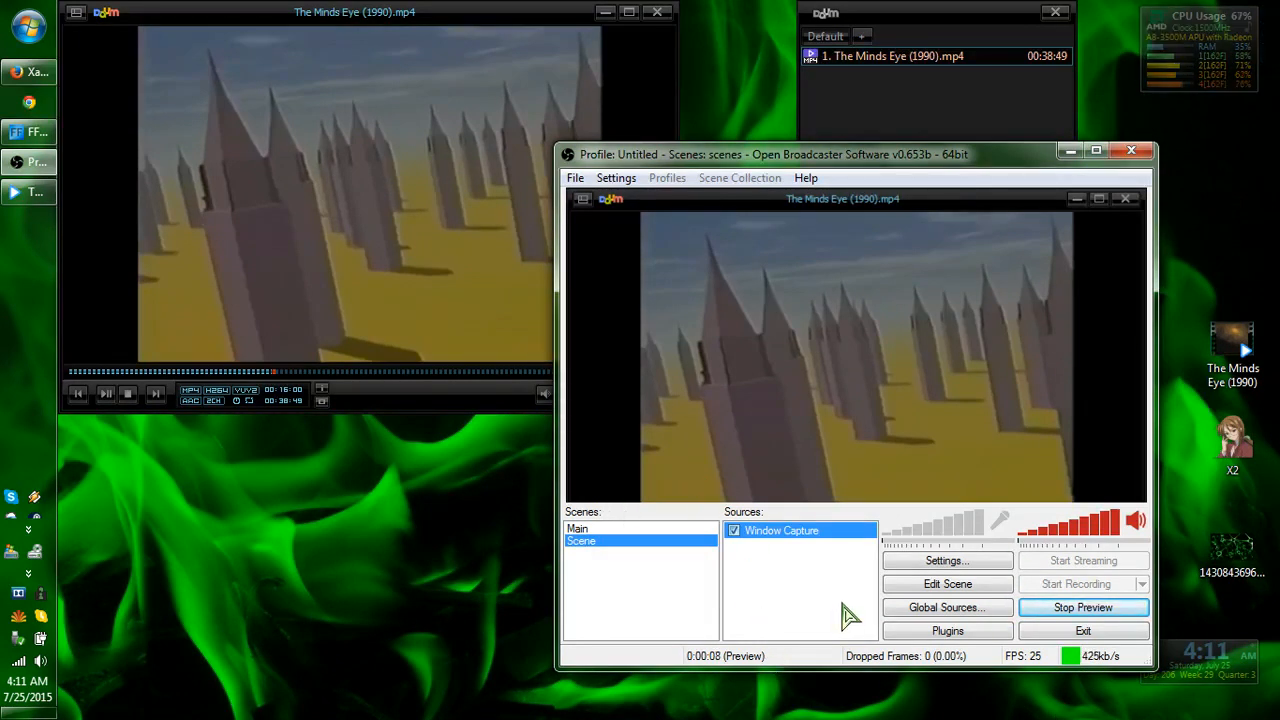
click(1090, 614)
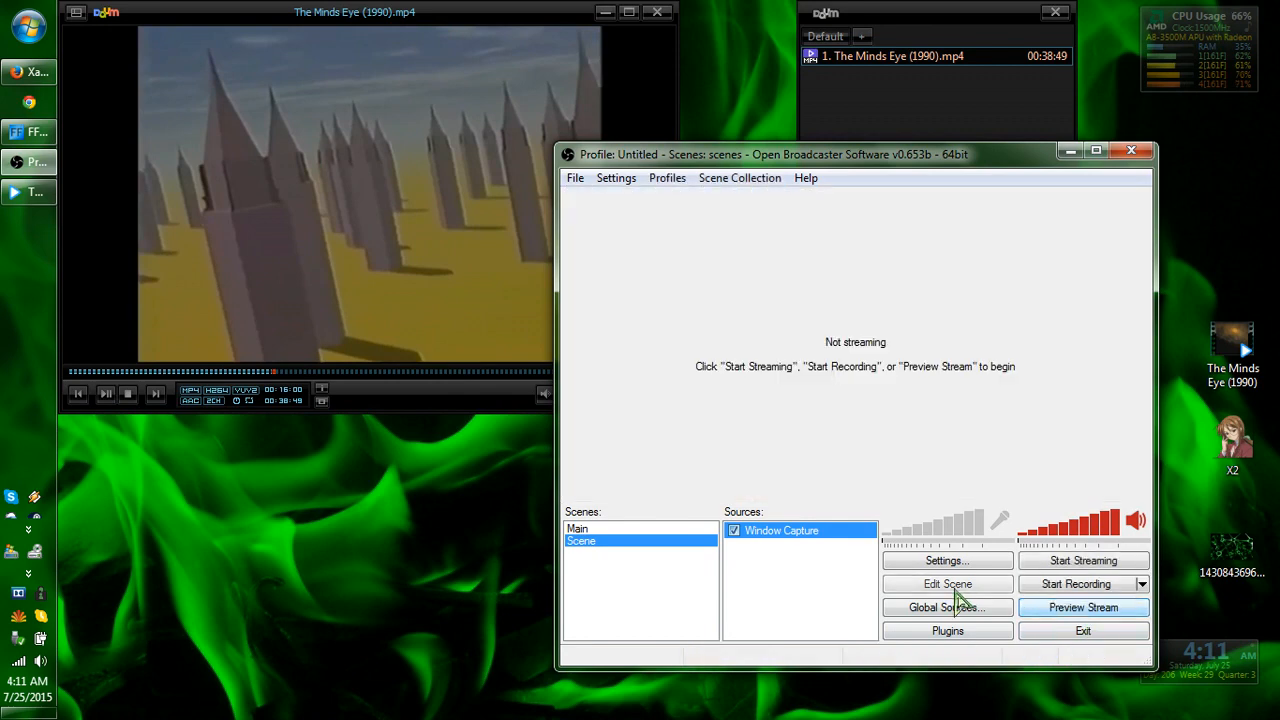
click(888, 562)
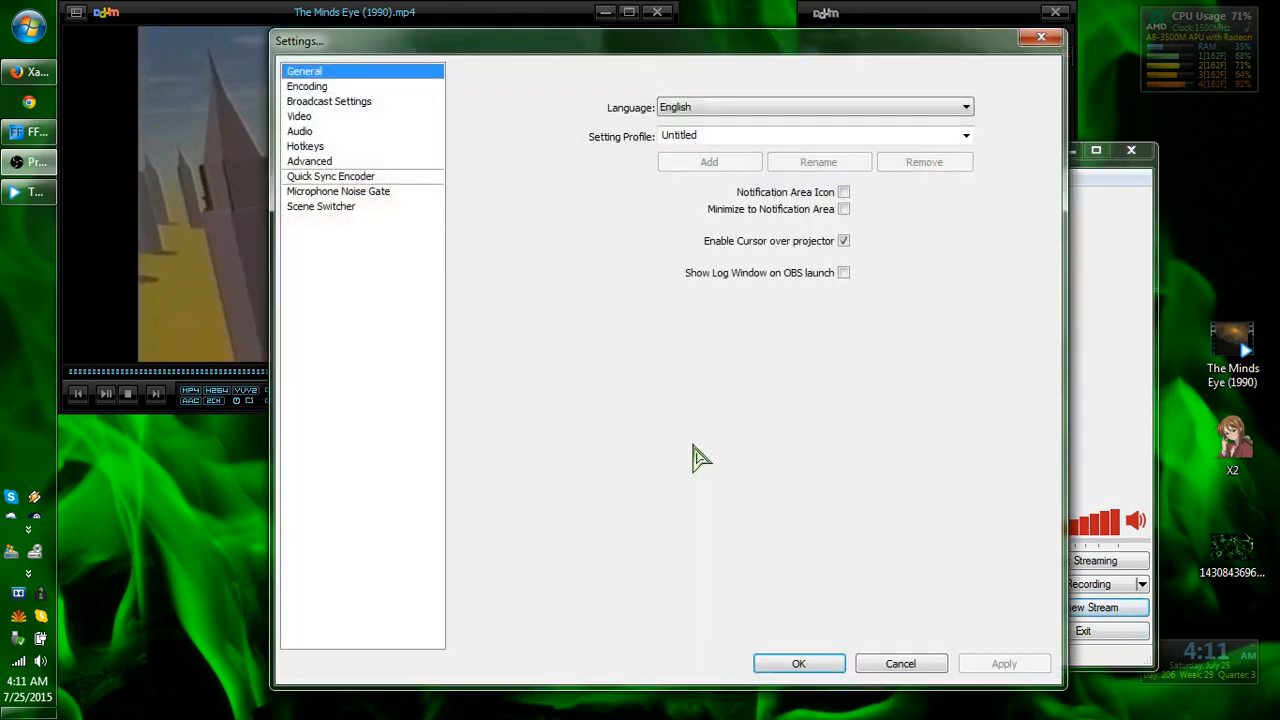
click(310, 162)
click(487, 158)
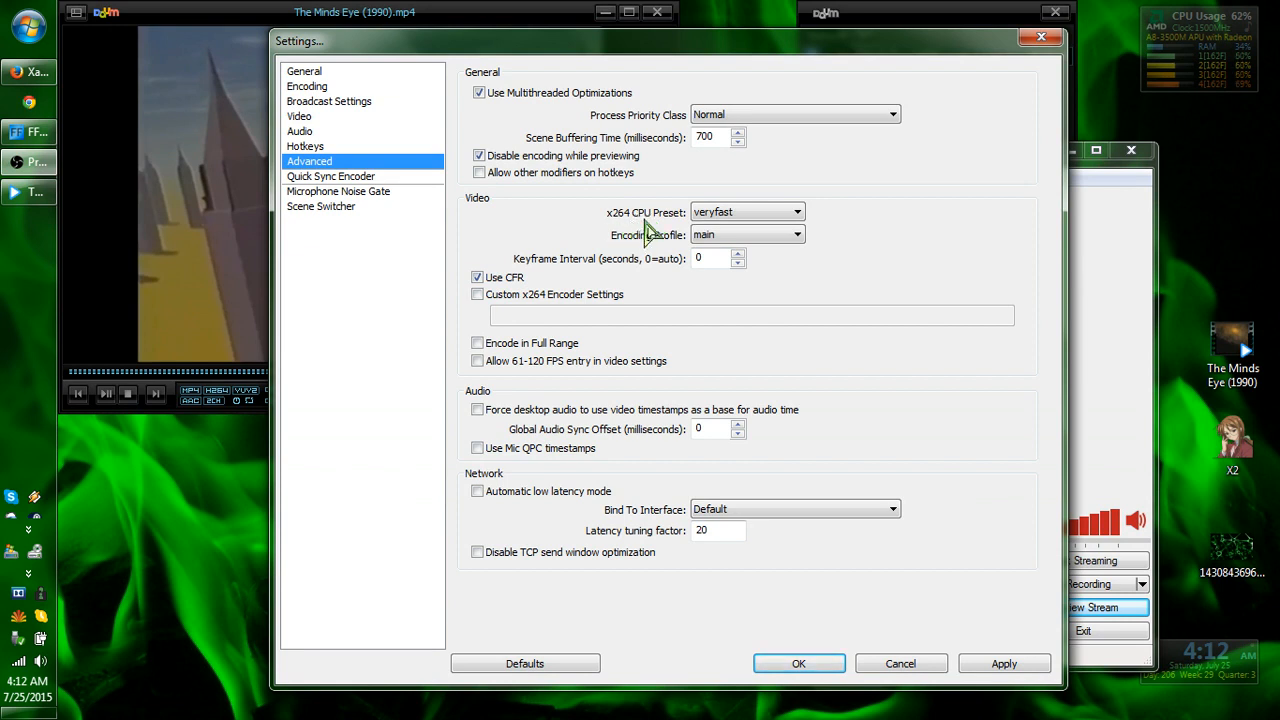
Look over the x264 CPU Preset choices and keep veryfast selected
mouse_move(760, 225)
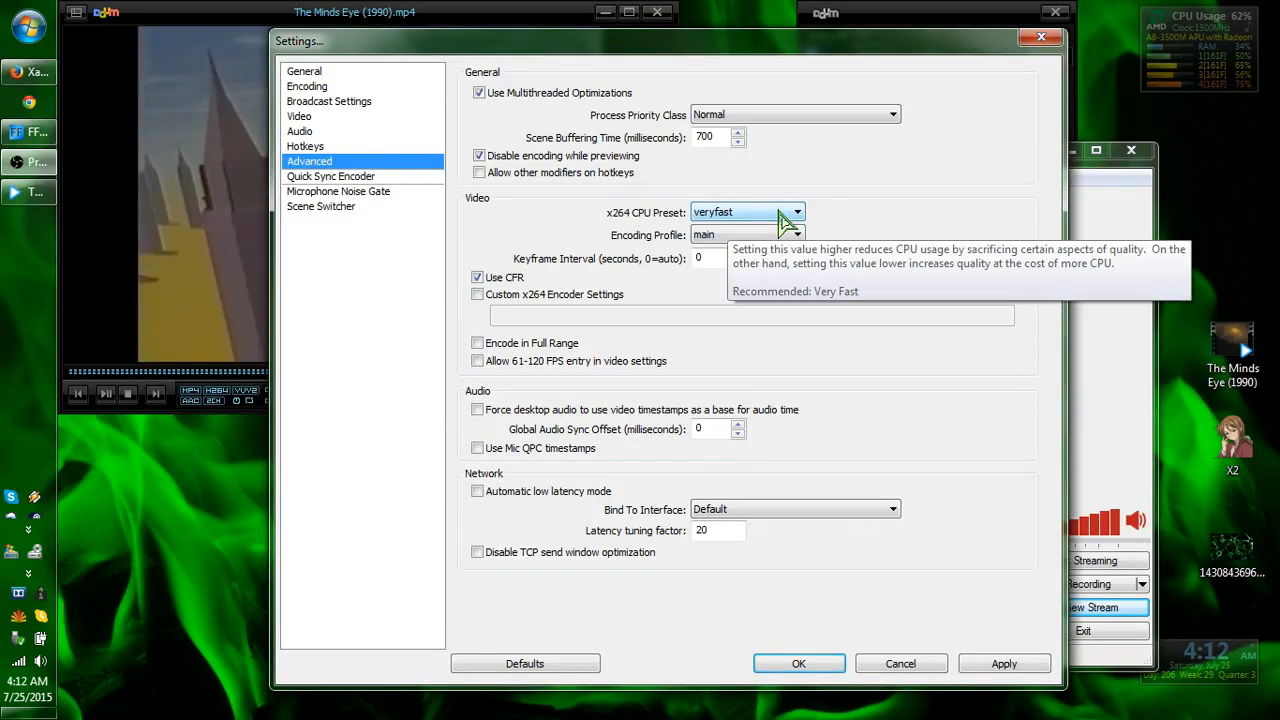
click(785, 220)
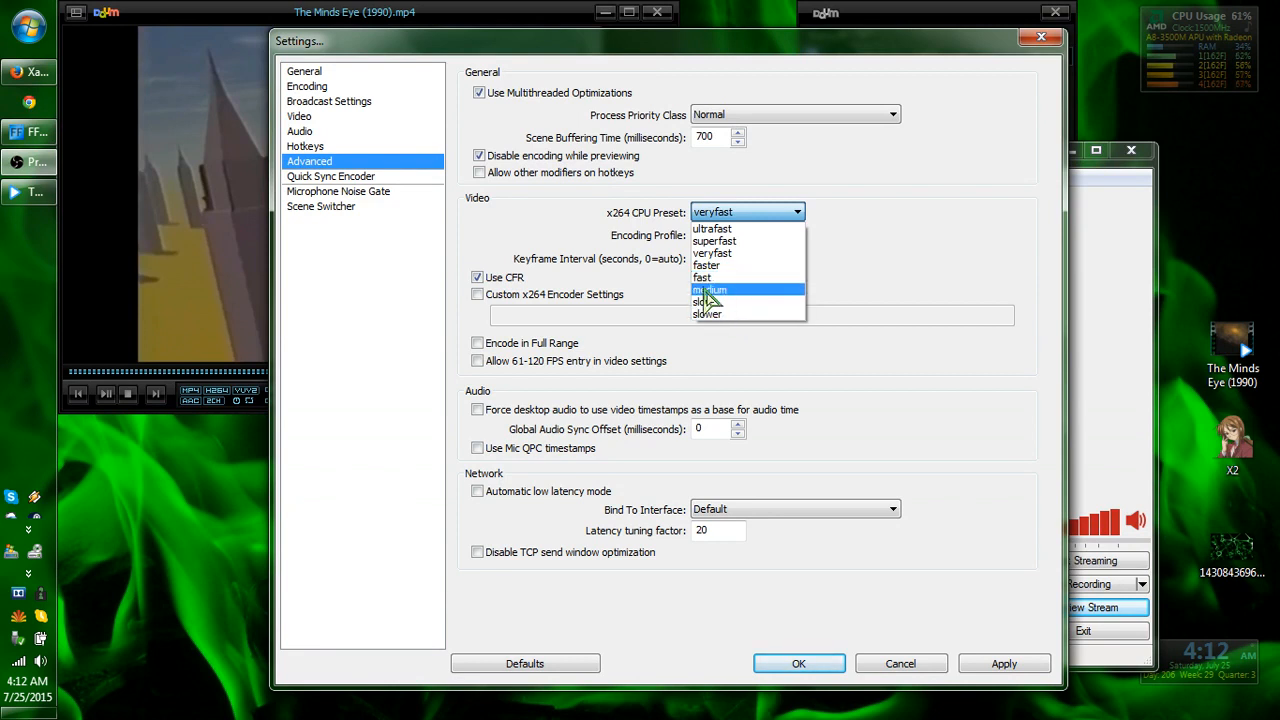
click(733, 252)
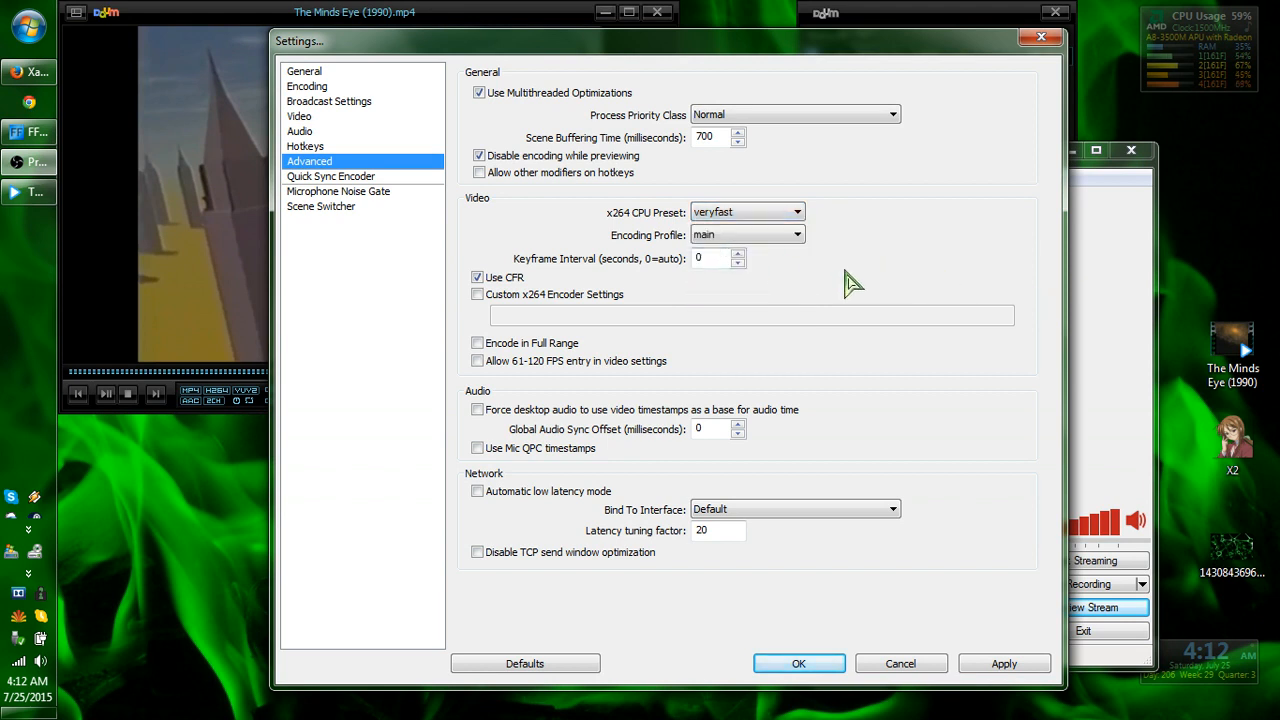
Keep the keyframe interval at 0 and Use CFR enabled, and apply the advanced settings
double_click(702, 259)
click(716, 280)
click(497, 279)
click(785, 278)
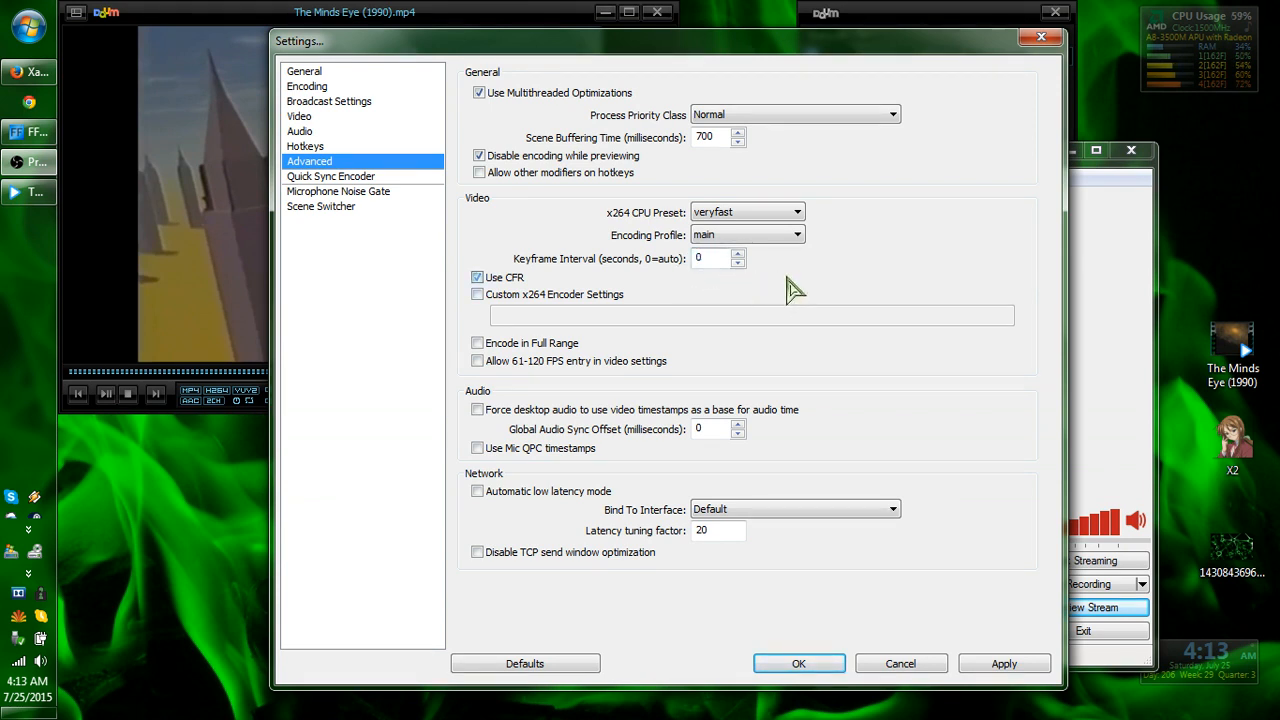
click(490, 279)
click(1010, 668)
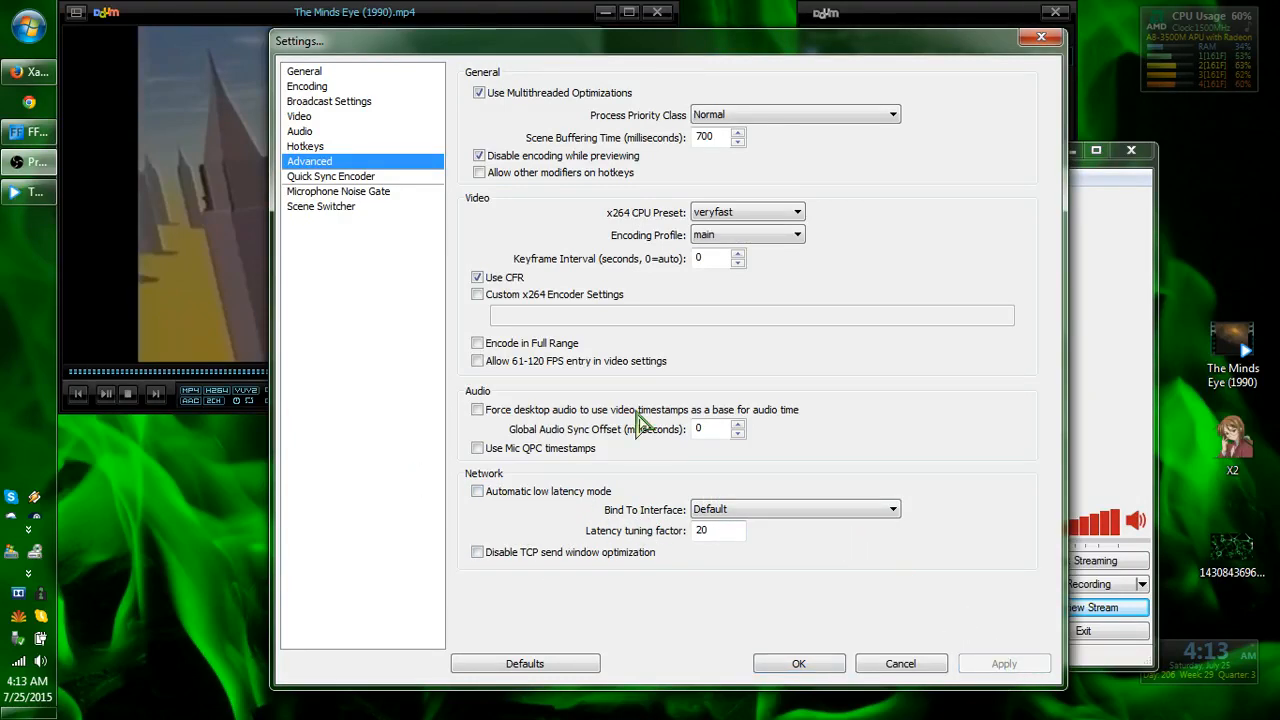
Look through the Quick Sync Encoder, Microphone Noise Gate and Scene Switcher settings
click(325, 176)
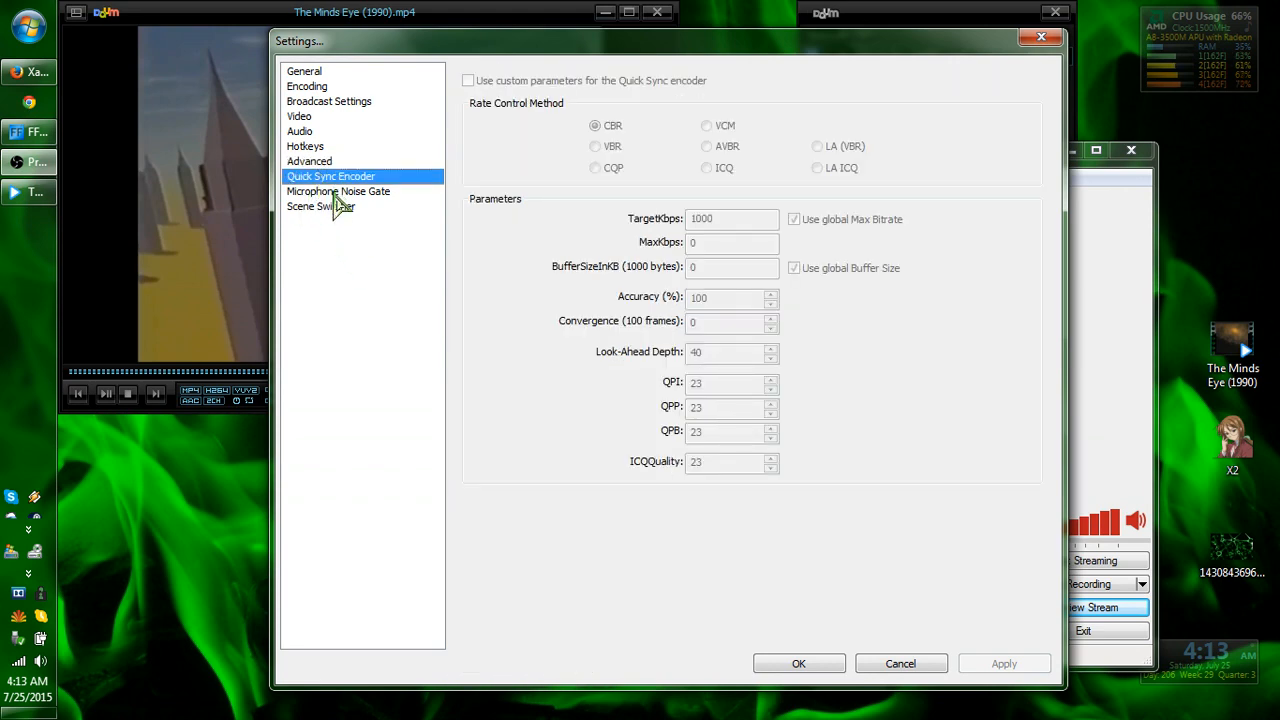
click(330, 195)
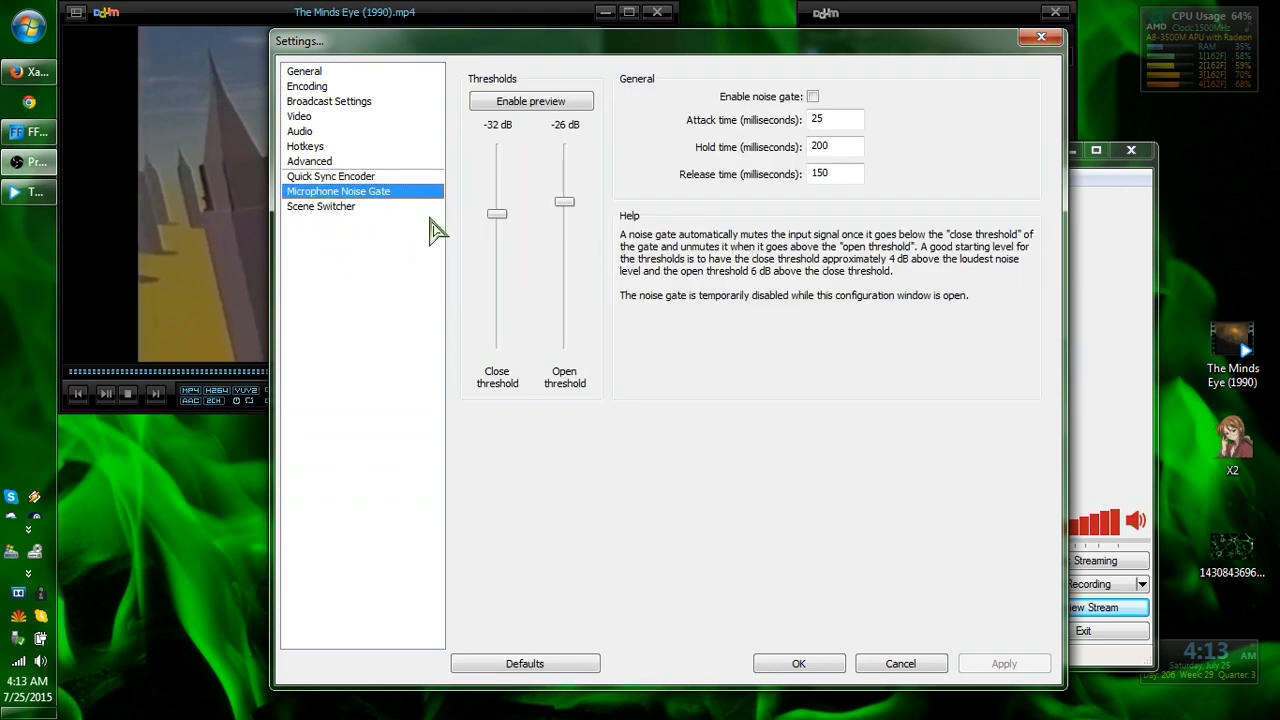
click(324, 207)
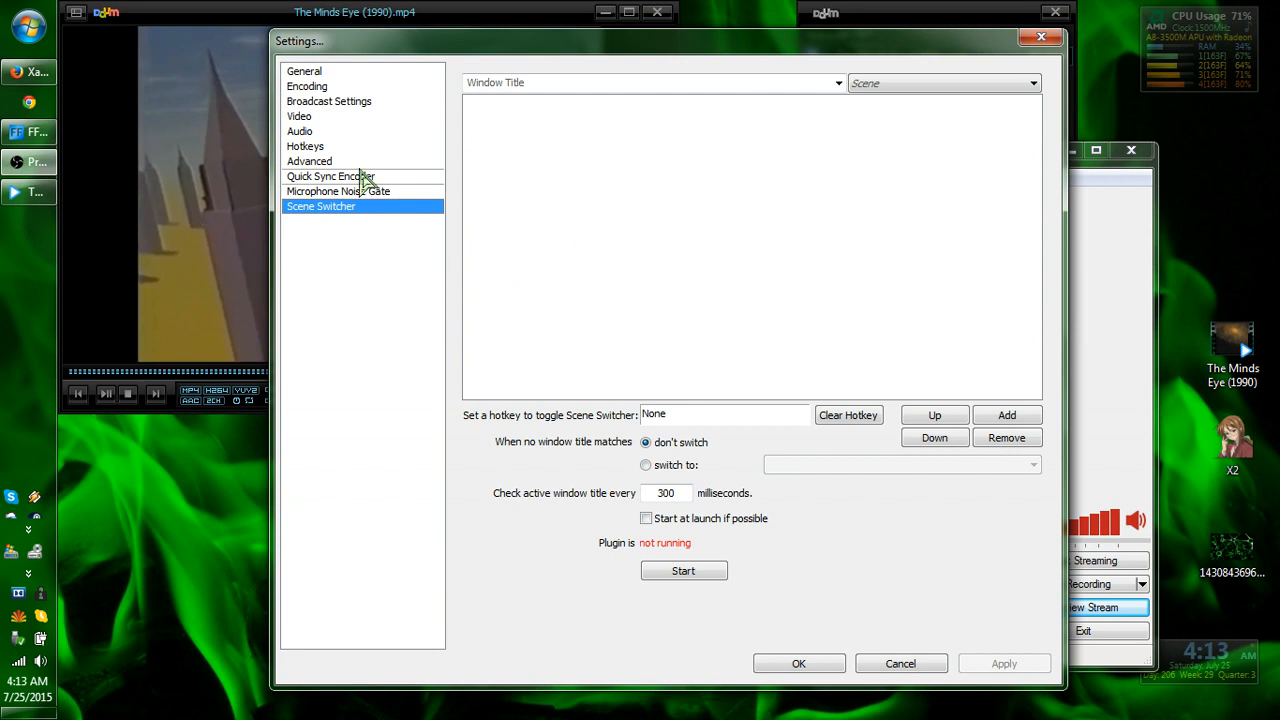
Set the video resolution downscale to None (664x360) and save the changes
click(310, 88)
click(300, 117)
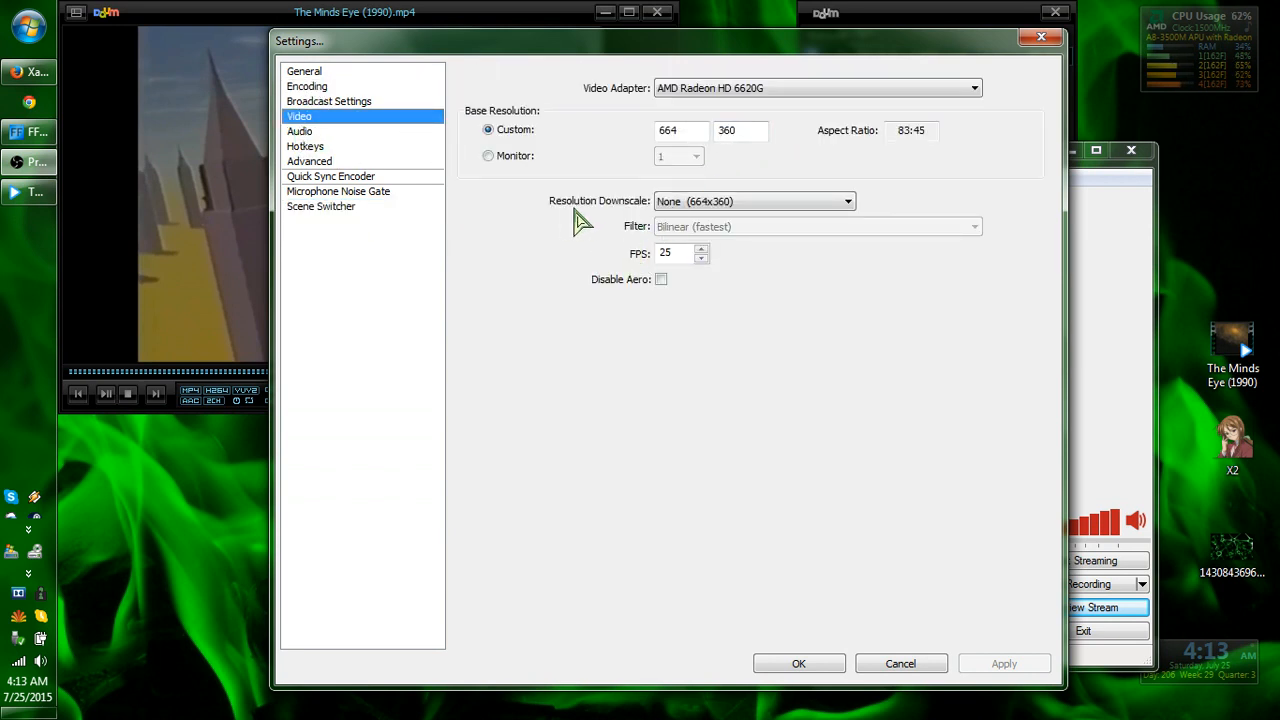
click(690, 204)
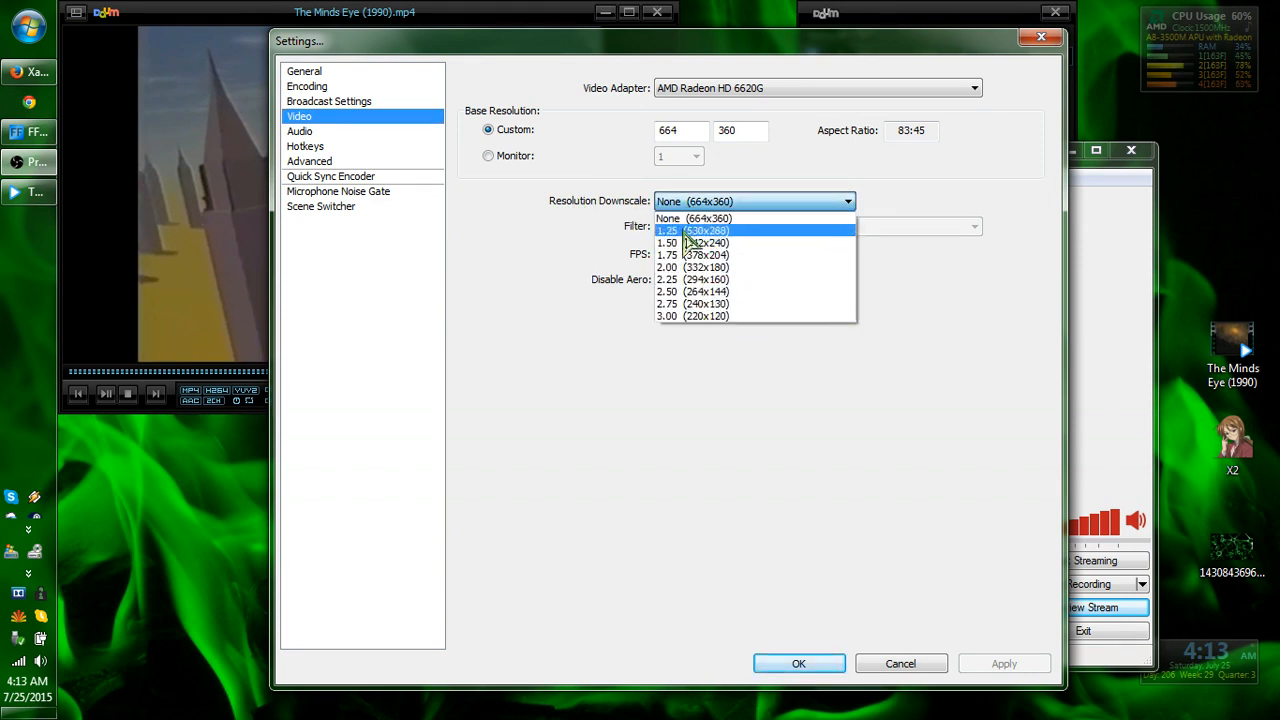
click(688, 219)
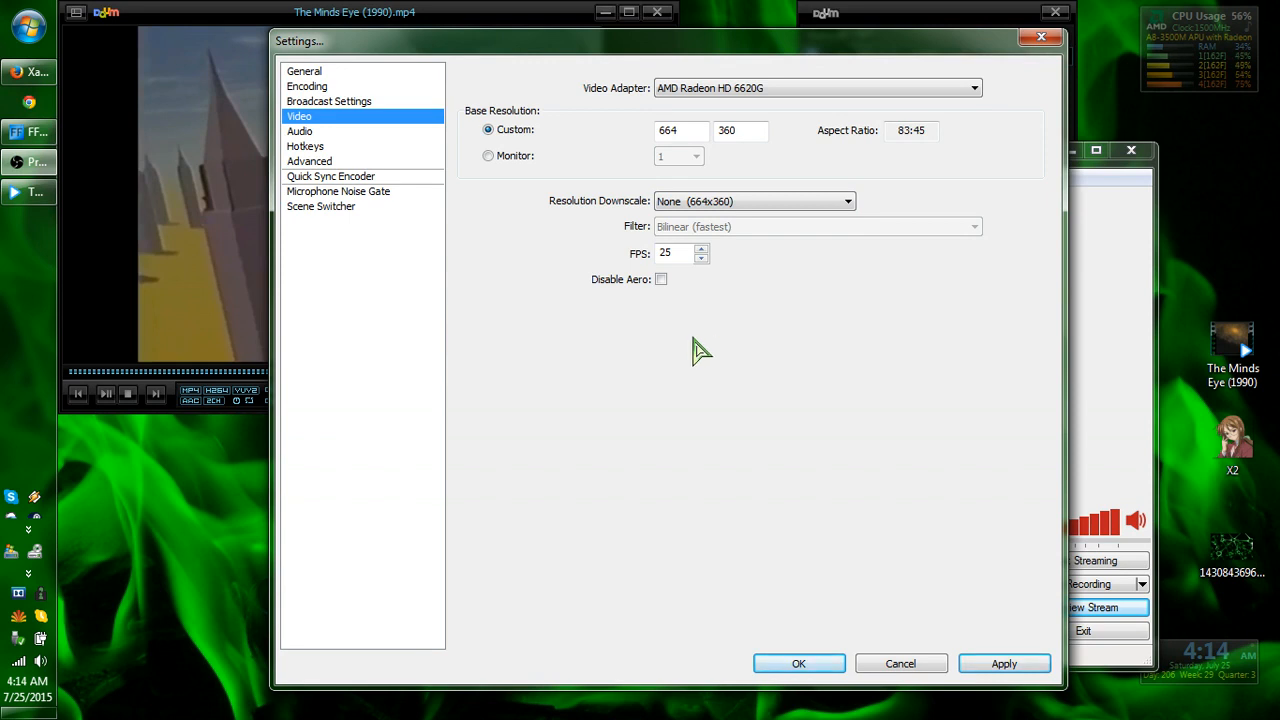
click(316, 88)
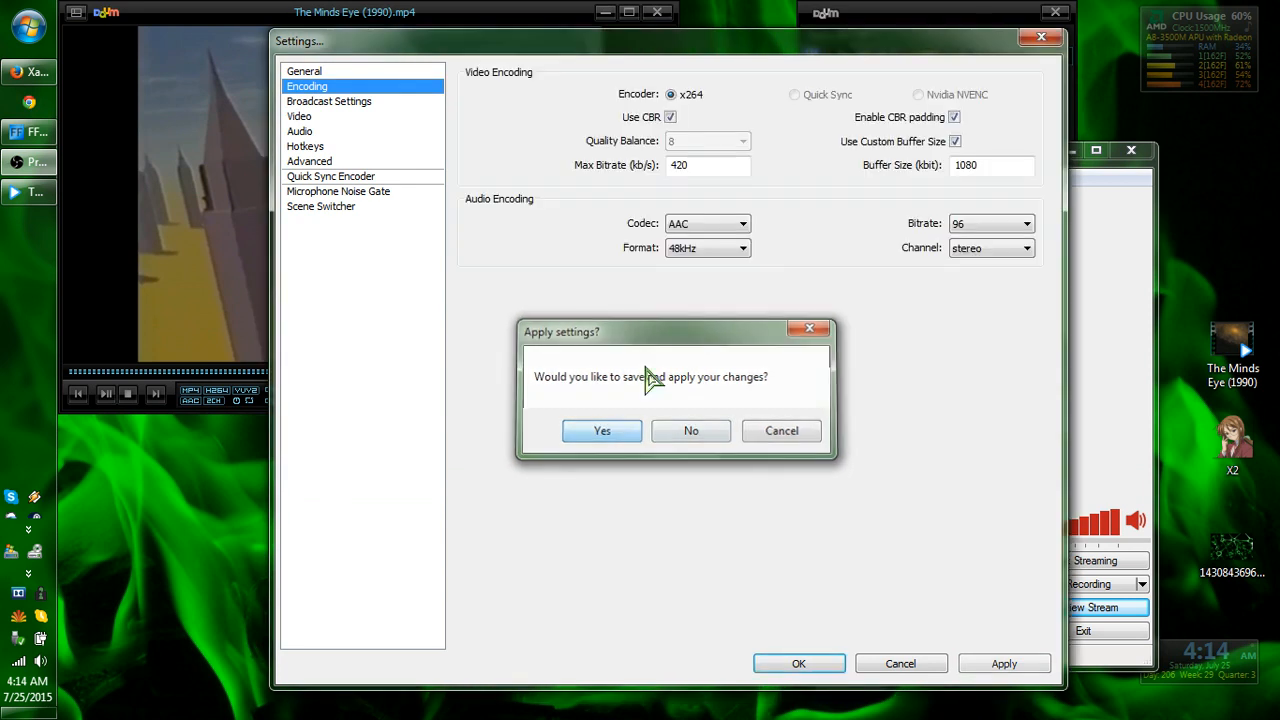
key(Return)
Check the video, general, encoding, broadcast and audio settings once more and close the settings
click(312, 117)
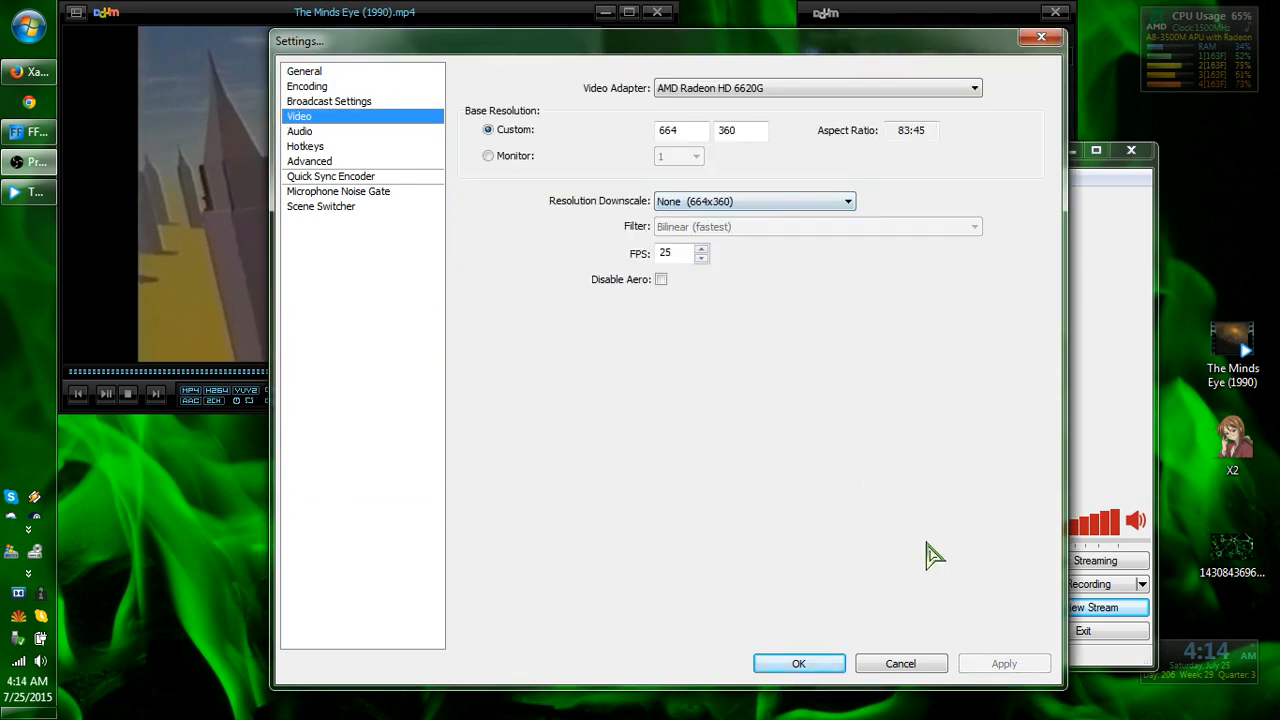
click(314, 73)
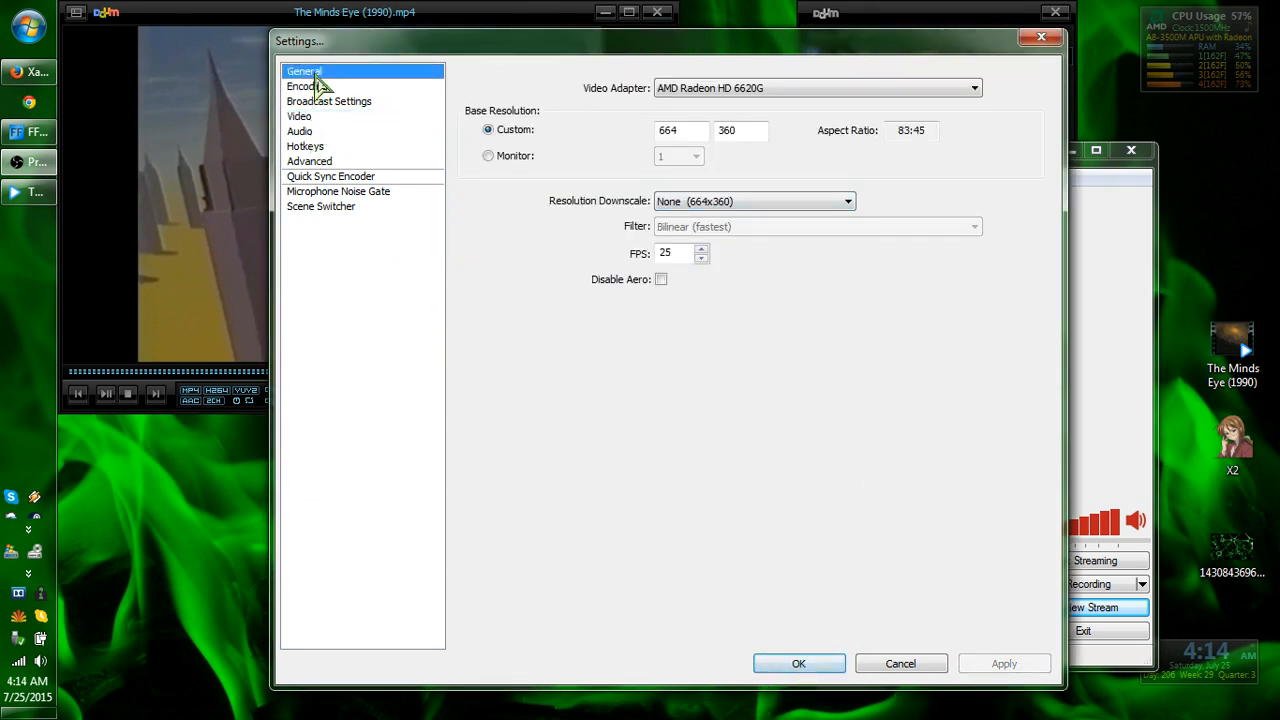
click(318, 86)
click(320, 101)
click(308, 131)
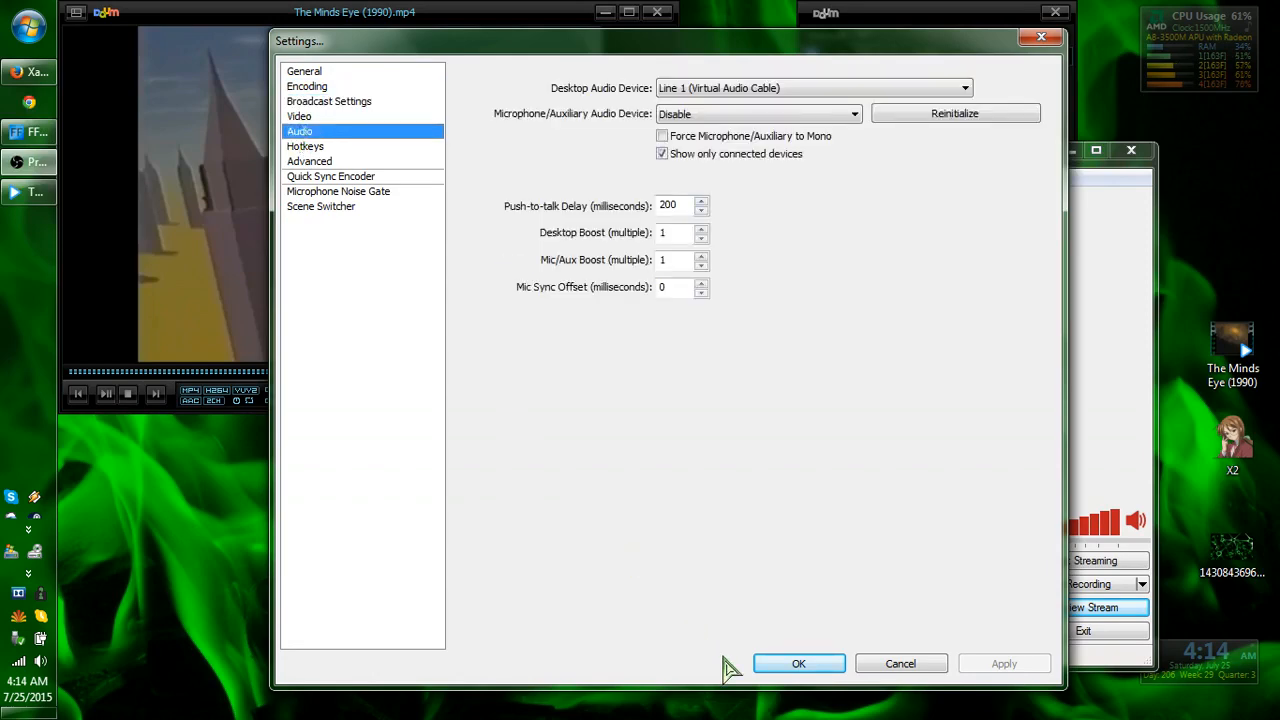
click(825, 668)
Start a stream preview and fit the Window Capture source to the screen
click(1083, 607)
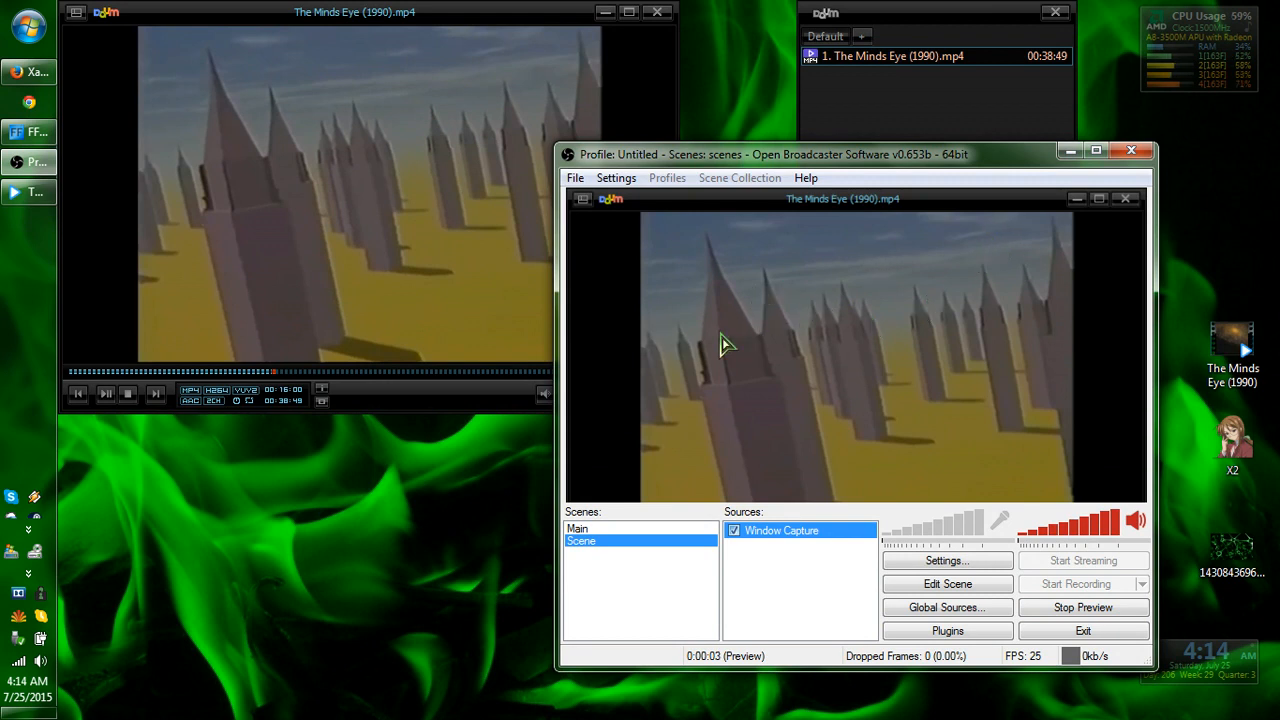
right_click(773, 533)
mouse_move(850, 592)
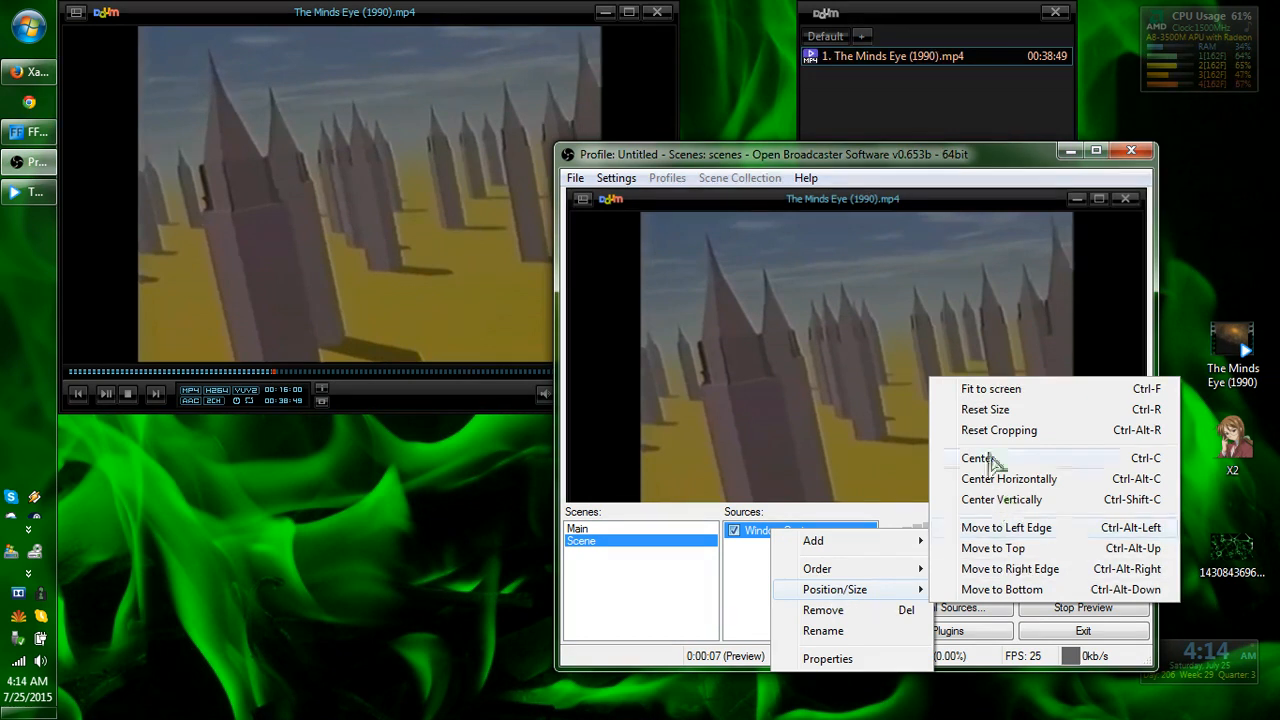
click(988, 396)
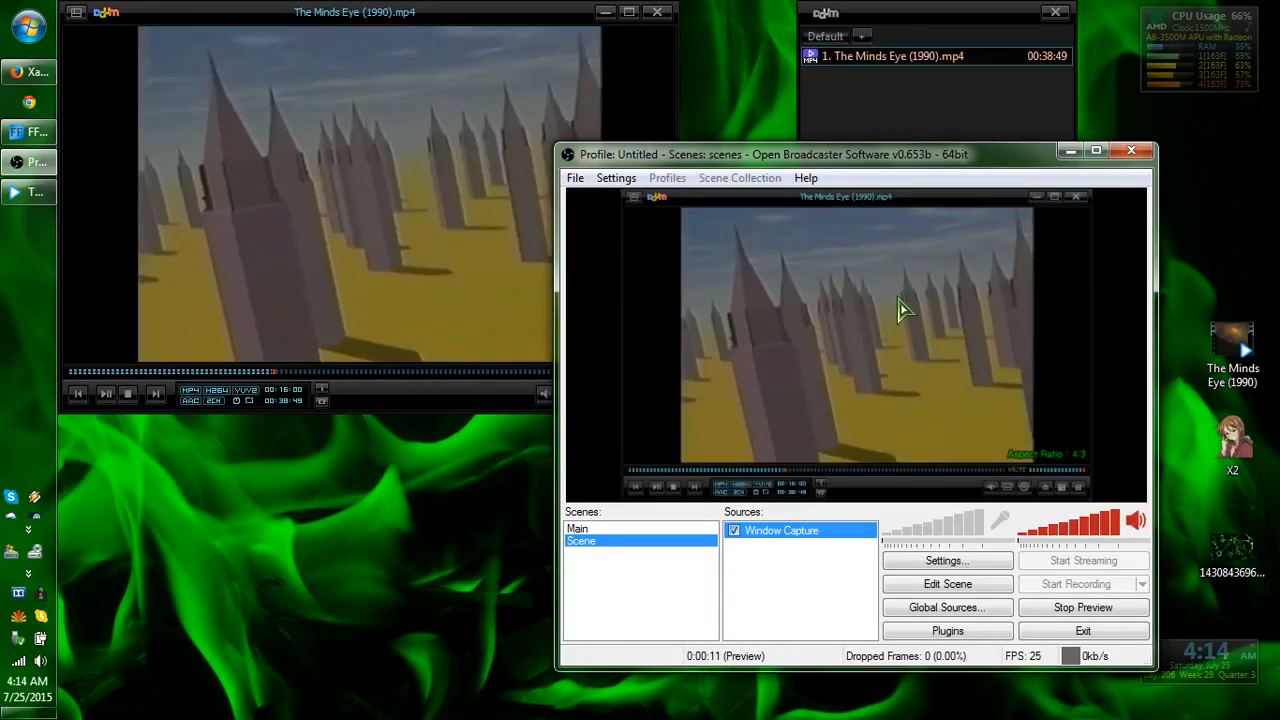
Stretch the Window Capture source across the full preview width in scene editing, and shift it up so the player's title bar is out of frame
click(938, 586)
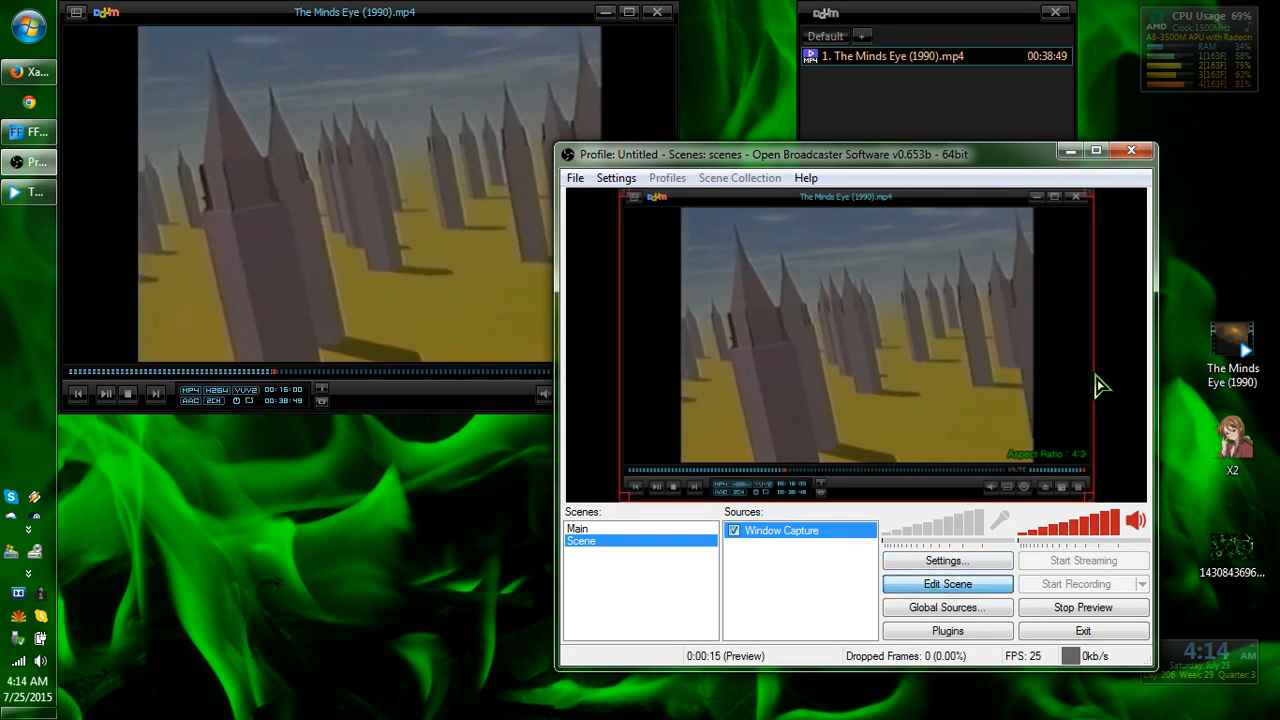
drag(1096, 385, 1141, 378)
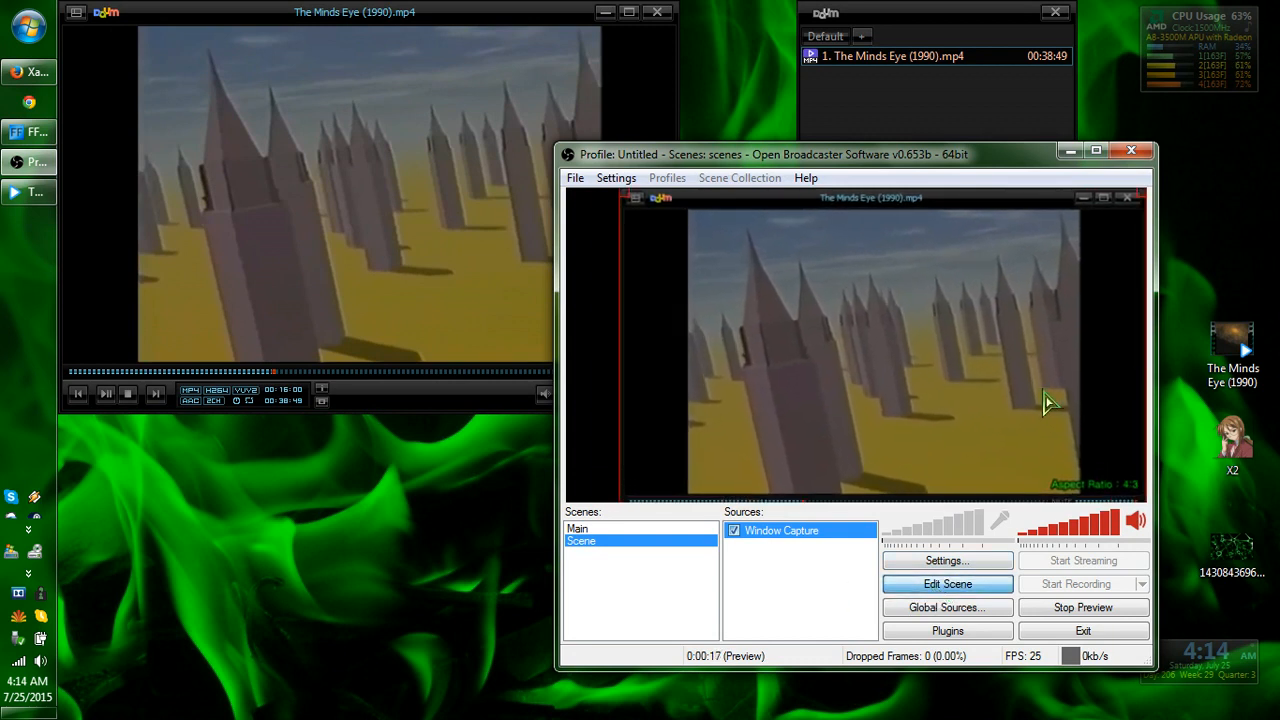
drag(1044, 394, 991, 394)
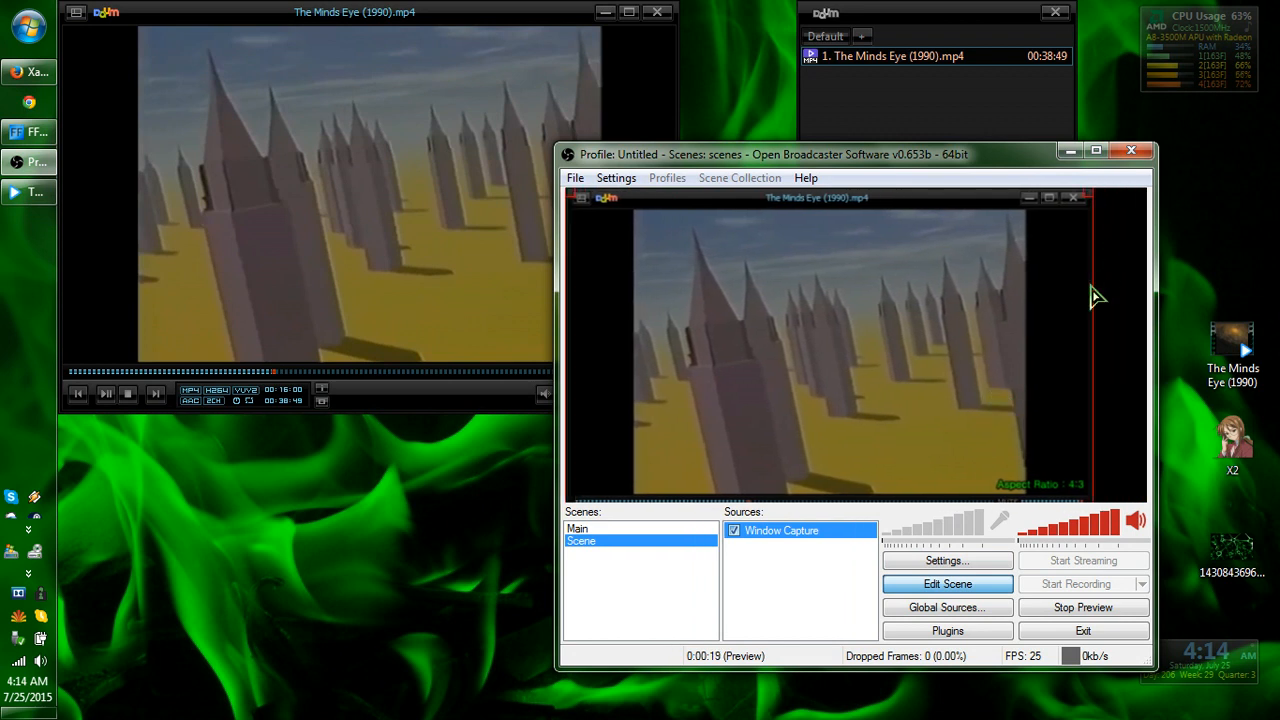
drag(1096, 288, 1144, 286)
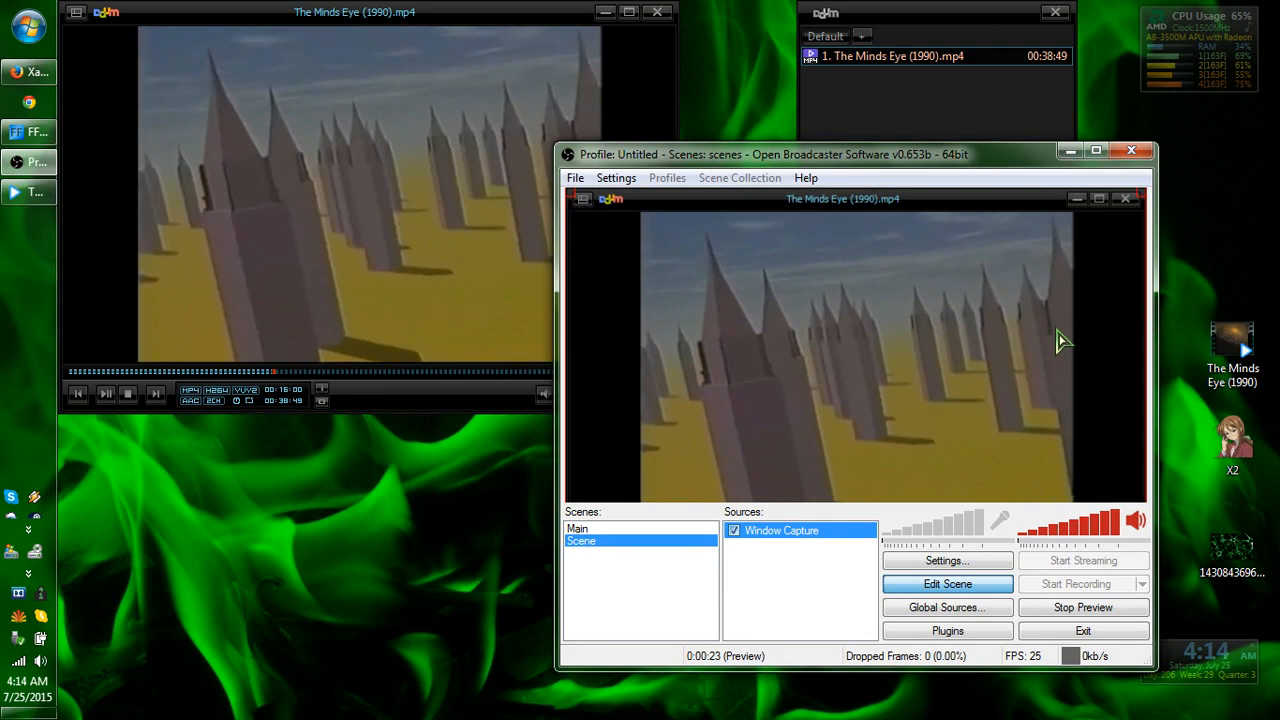
drag(1057, 329, 1057, 312)
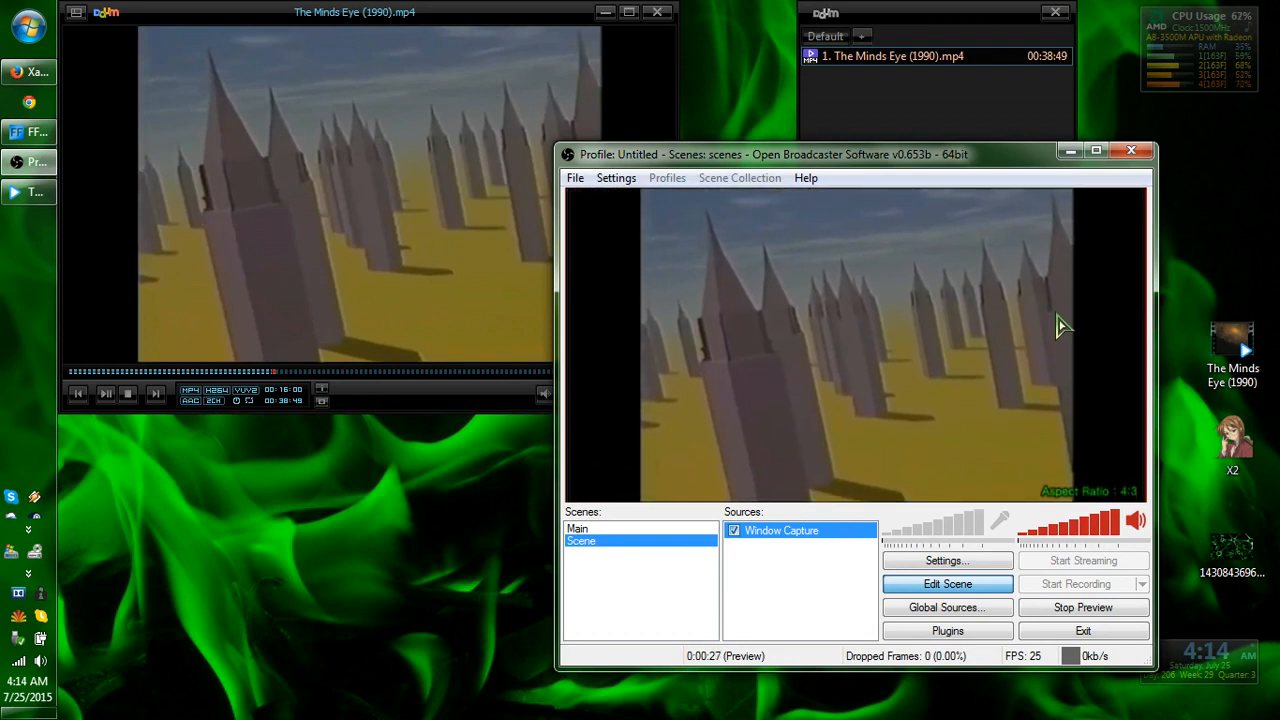
click(928, 588)
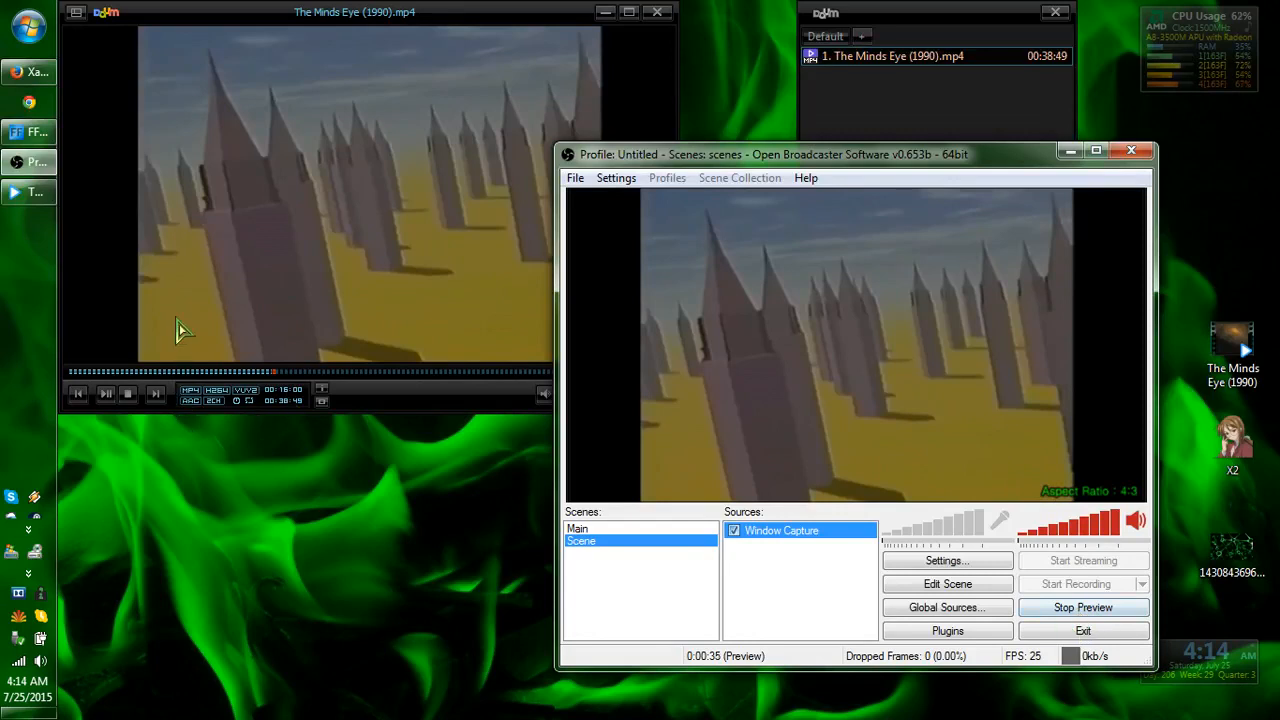
Play the video for a moment in the media player to check the capture, and stop the stream preview
click(106, 395)
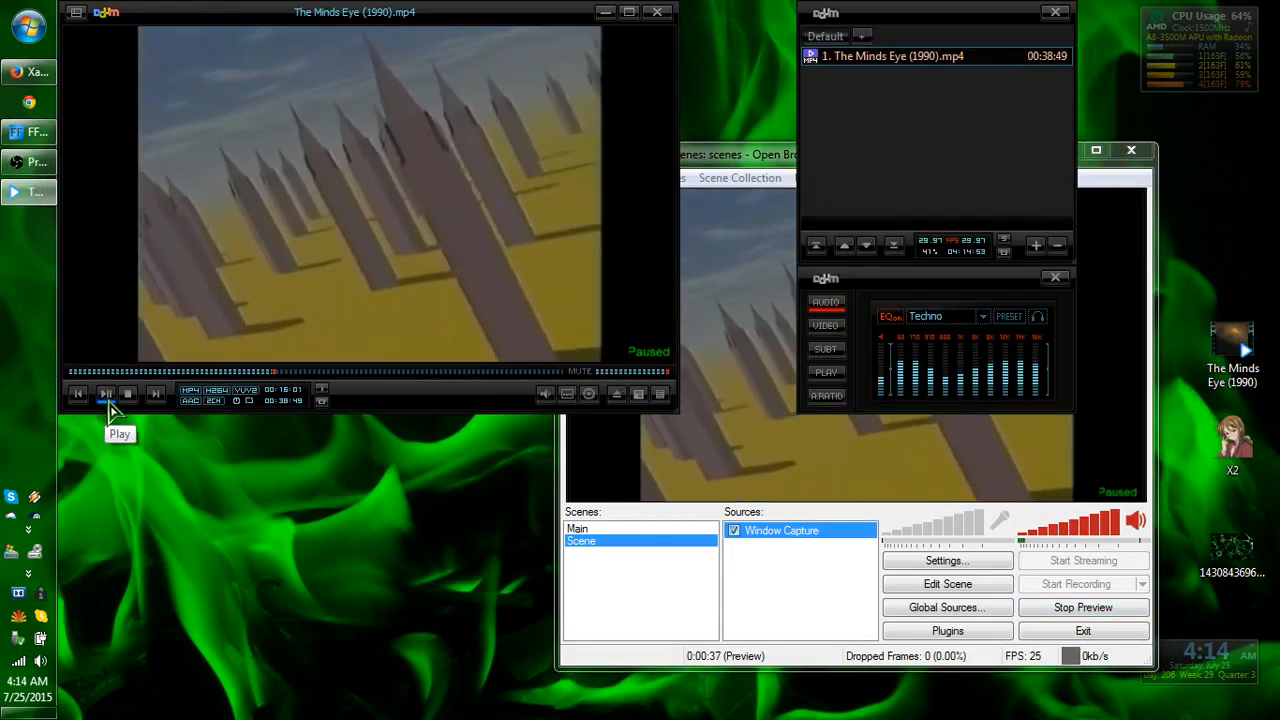
click(815, 606)
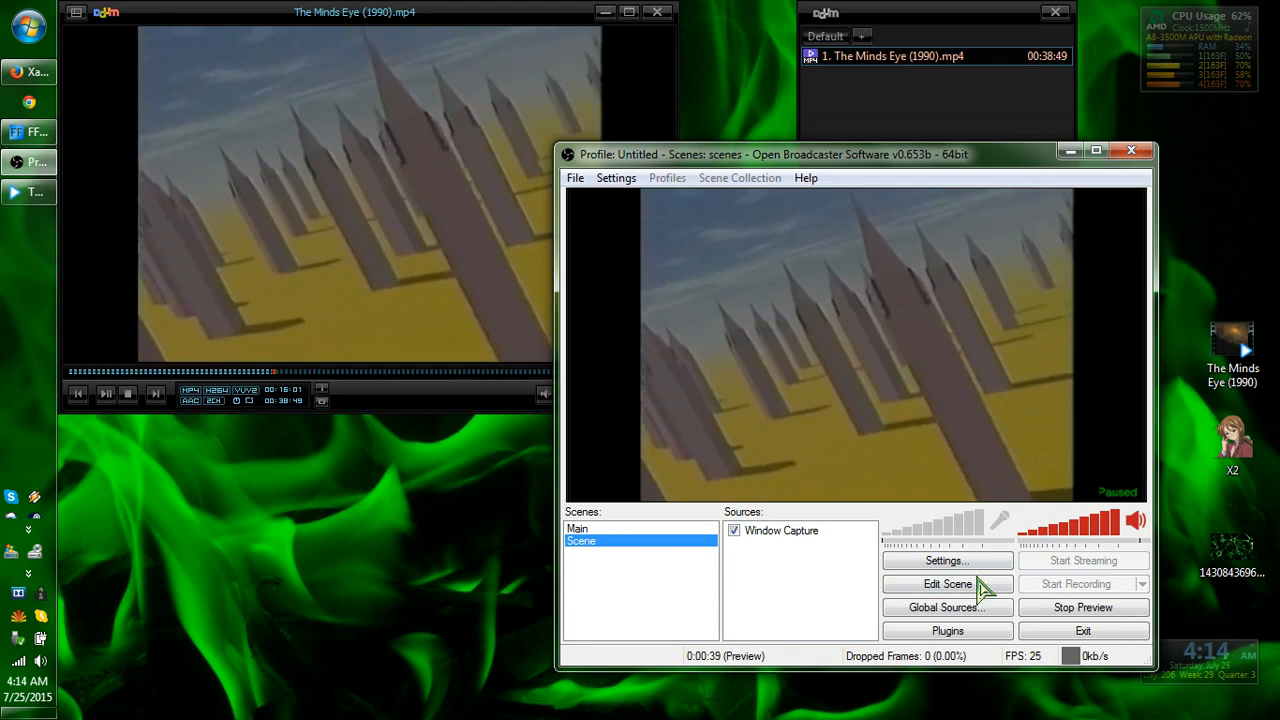
click(1078, 608)
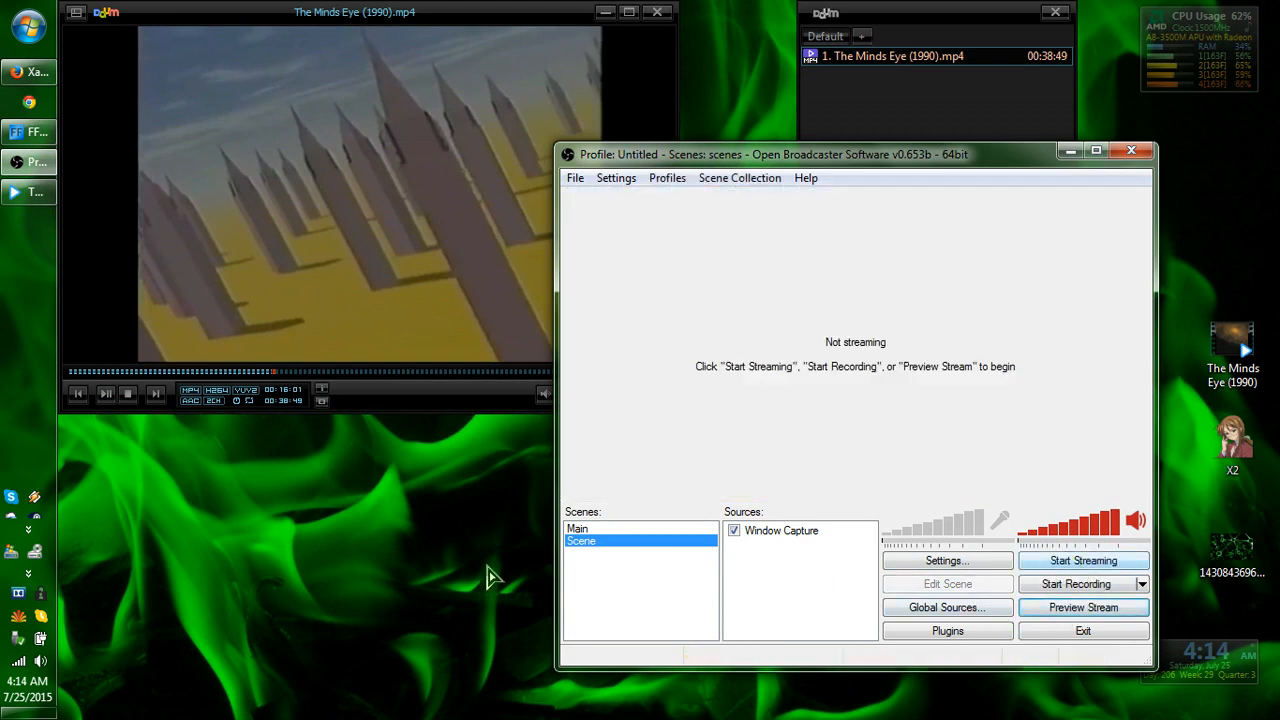
Add a Text source to the current scene and enter "I'm currently testing my stream" as its text
right_click(776, 586)
mouse_move(814, 600)
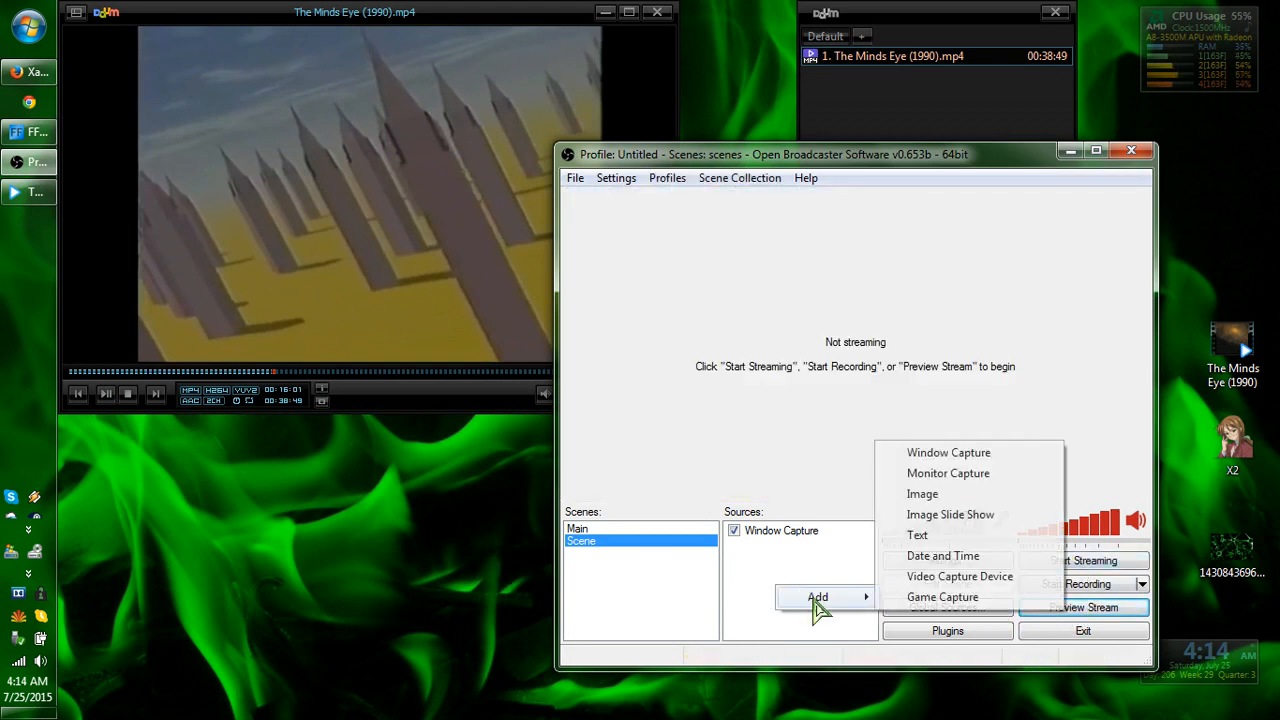
click(914, 540)
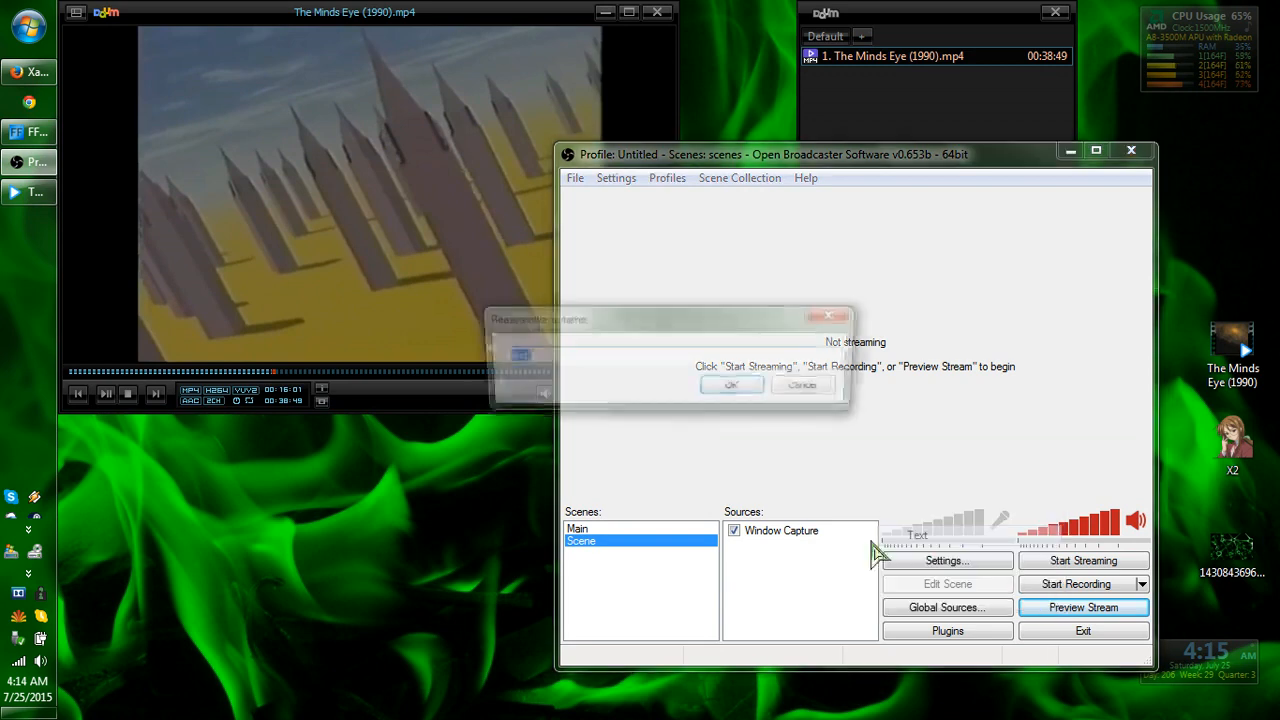
click(737, 388)
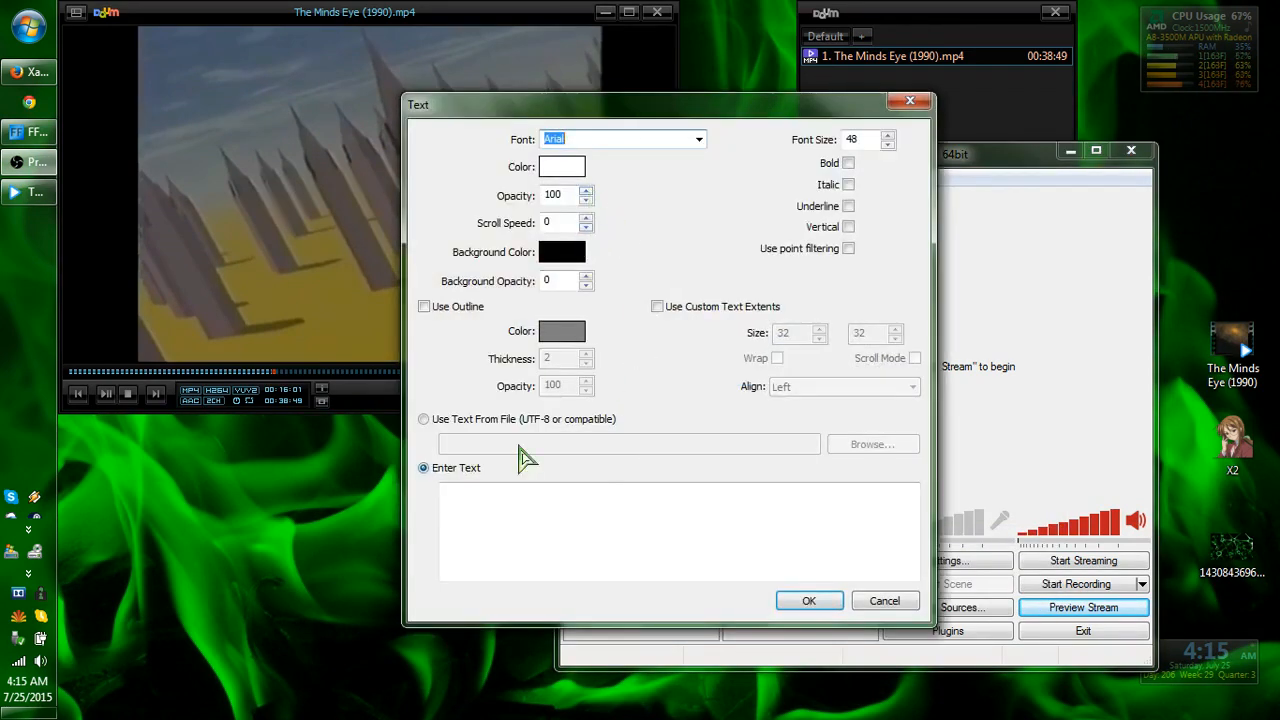
click(508, 502)
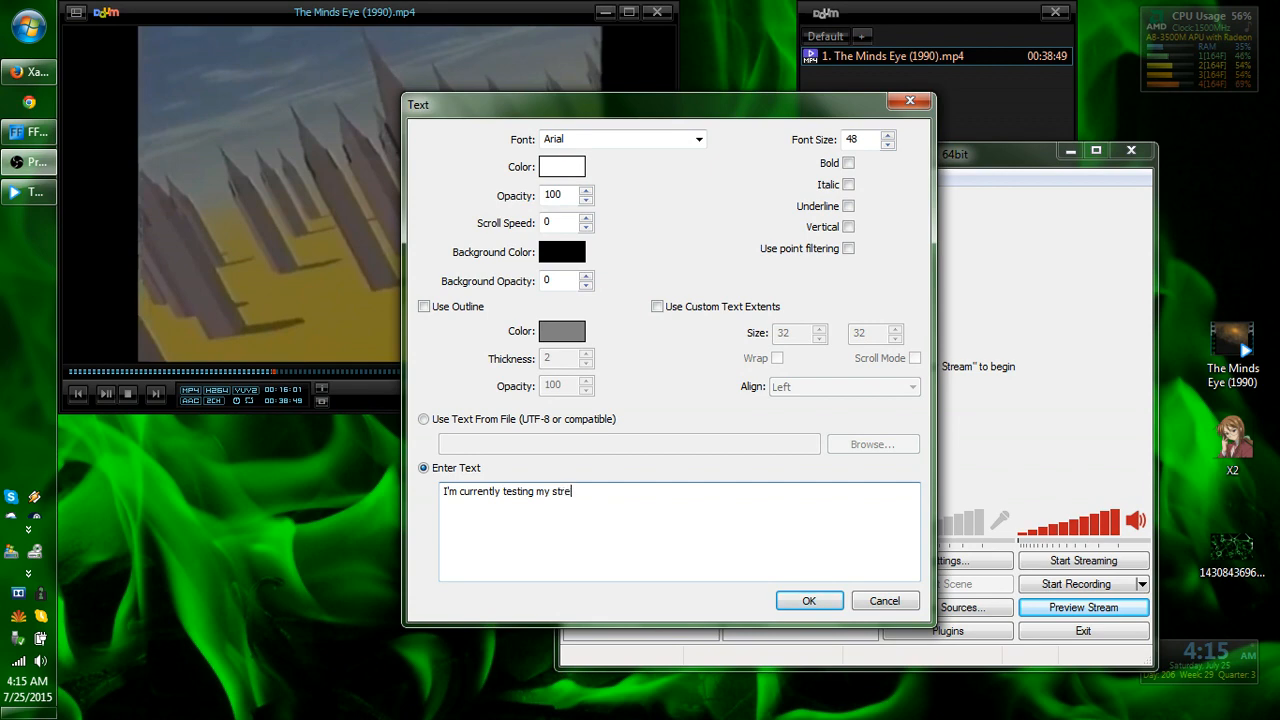
Set the text colour to red and the scroll speed to 20, and accept the text source settings
click(566, 168)
click(435, 199)
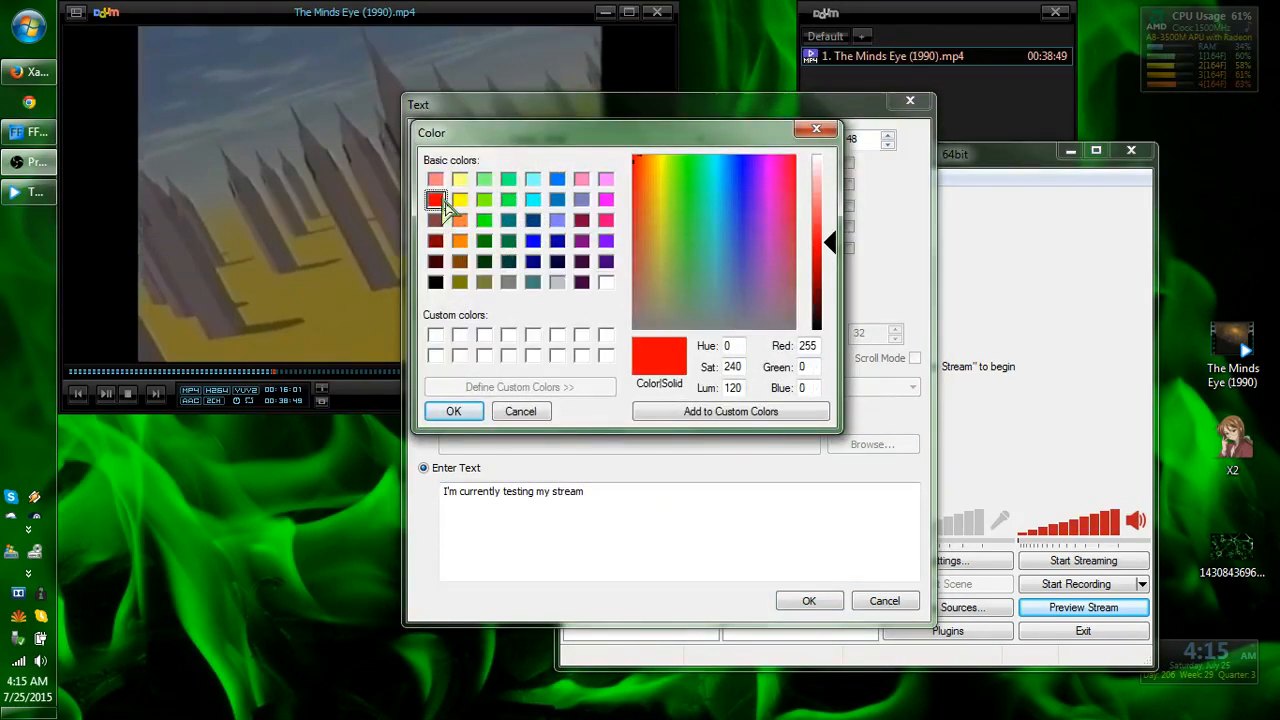
click(450, 414)
drag(560, 219, 494, 231)
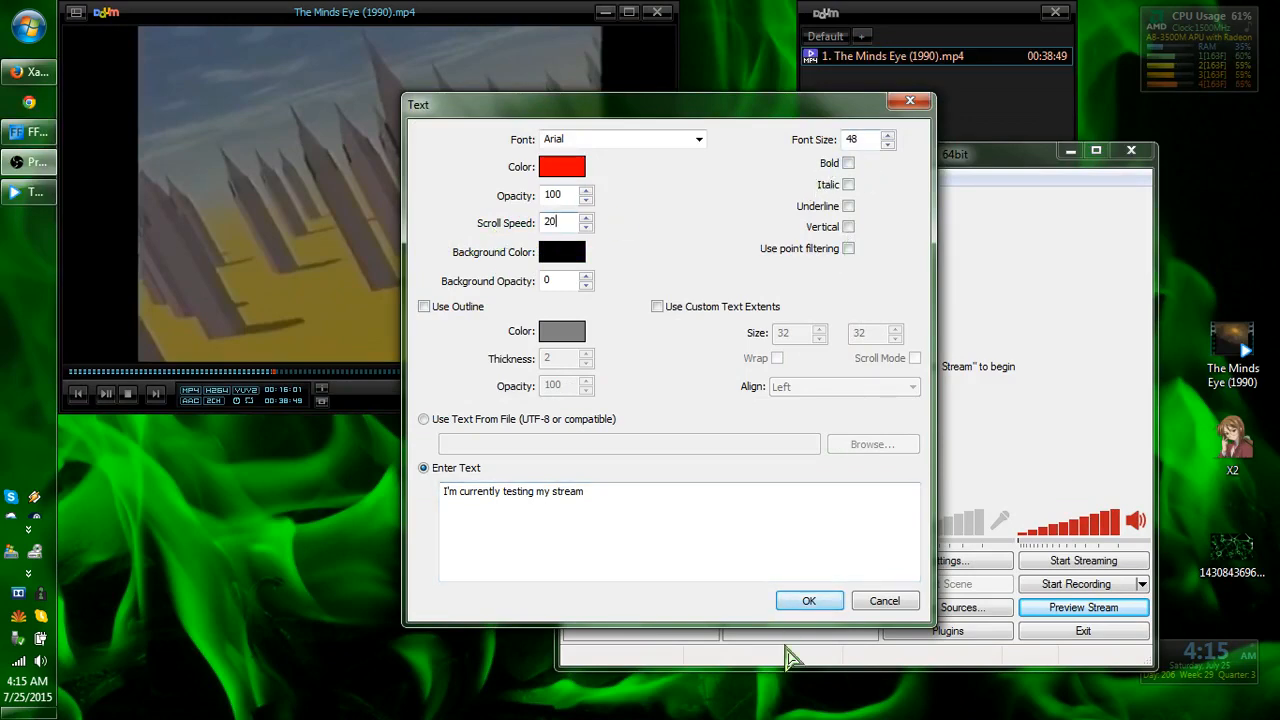
click(809, 603)
Start a stream preview, stretch the text source across the full preview width in scene editing, and move it to mid-height
click(1062, 608)
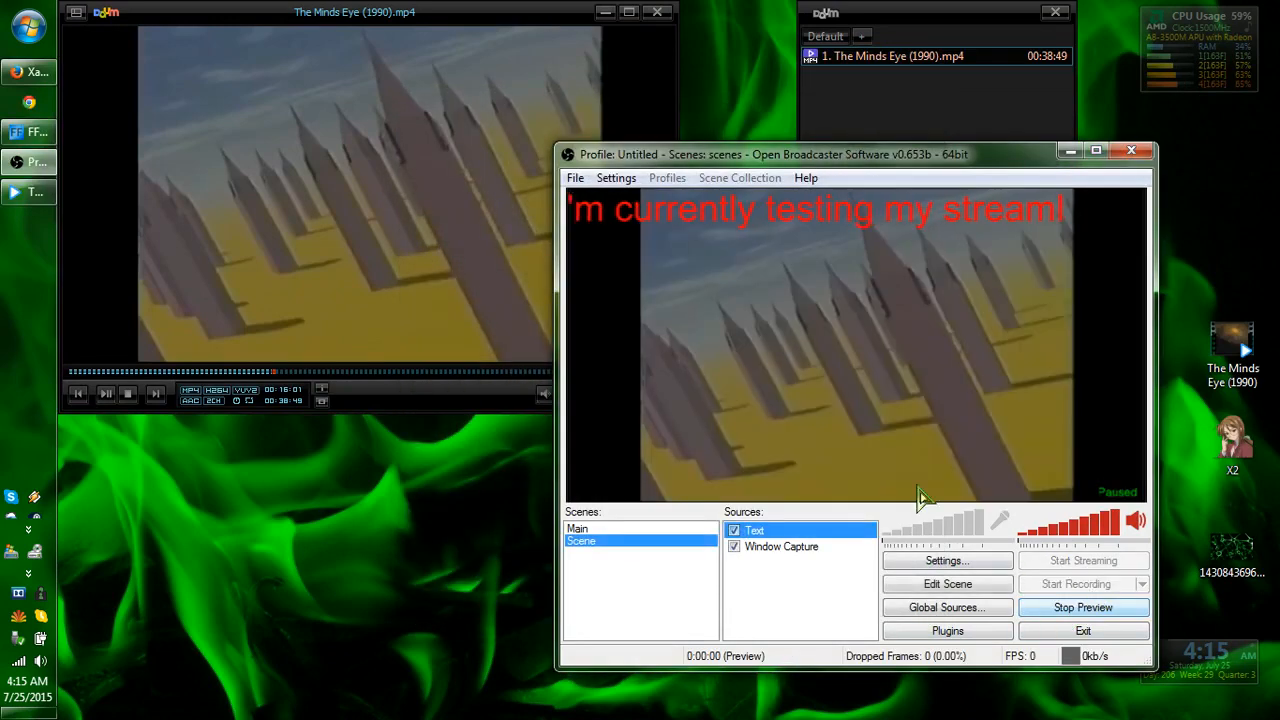
click(929, 584)
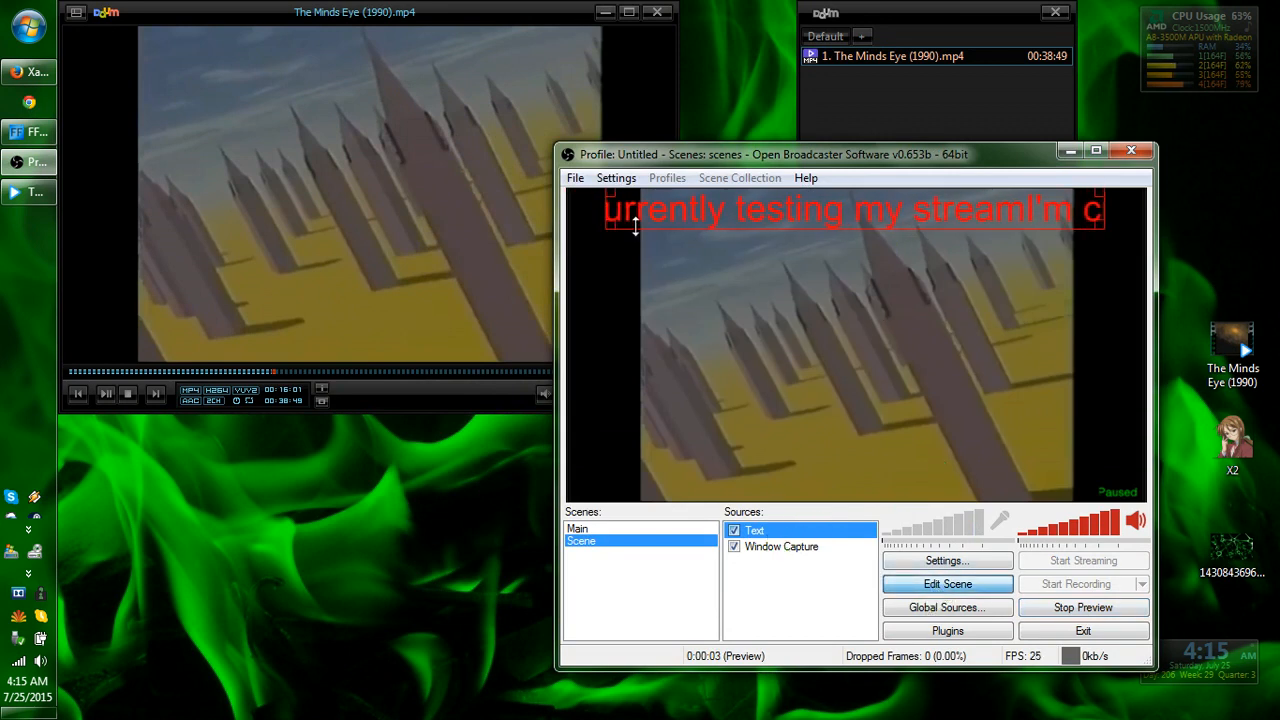
drag(606, 209, 567, 209)
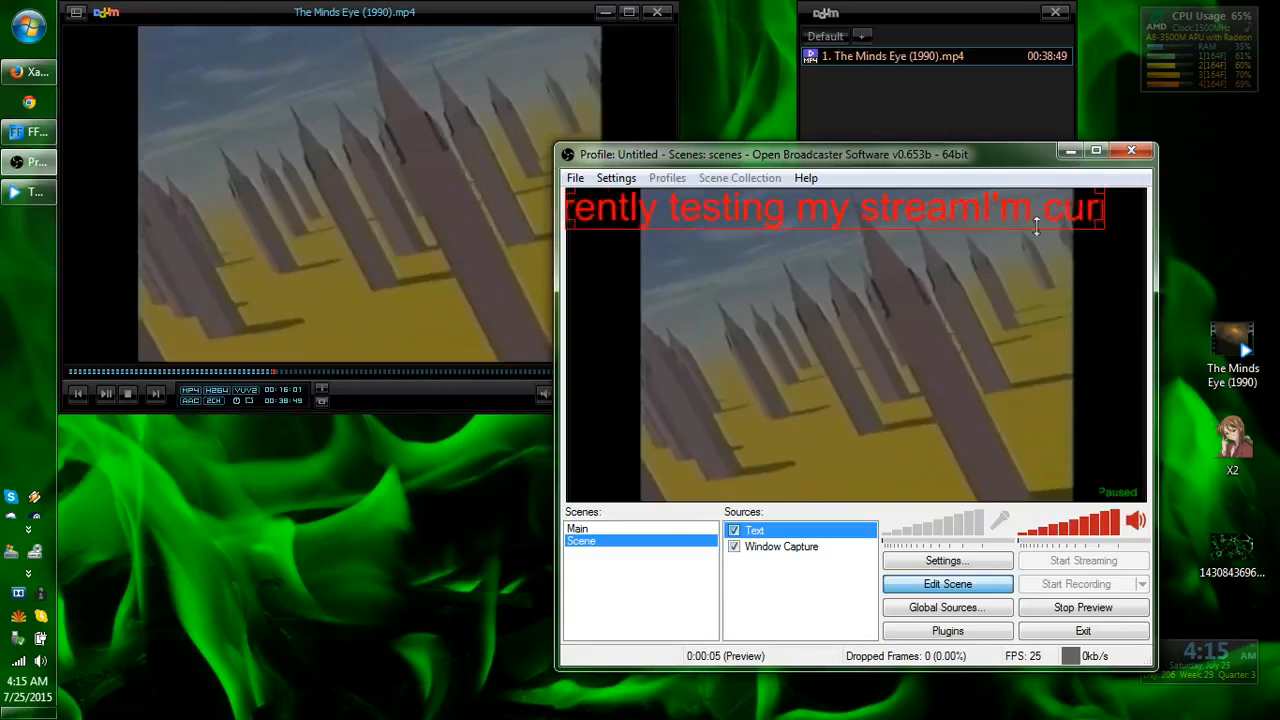
drag(1108, 202, 1148, 204)
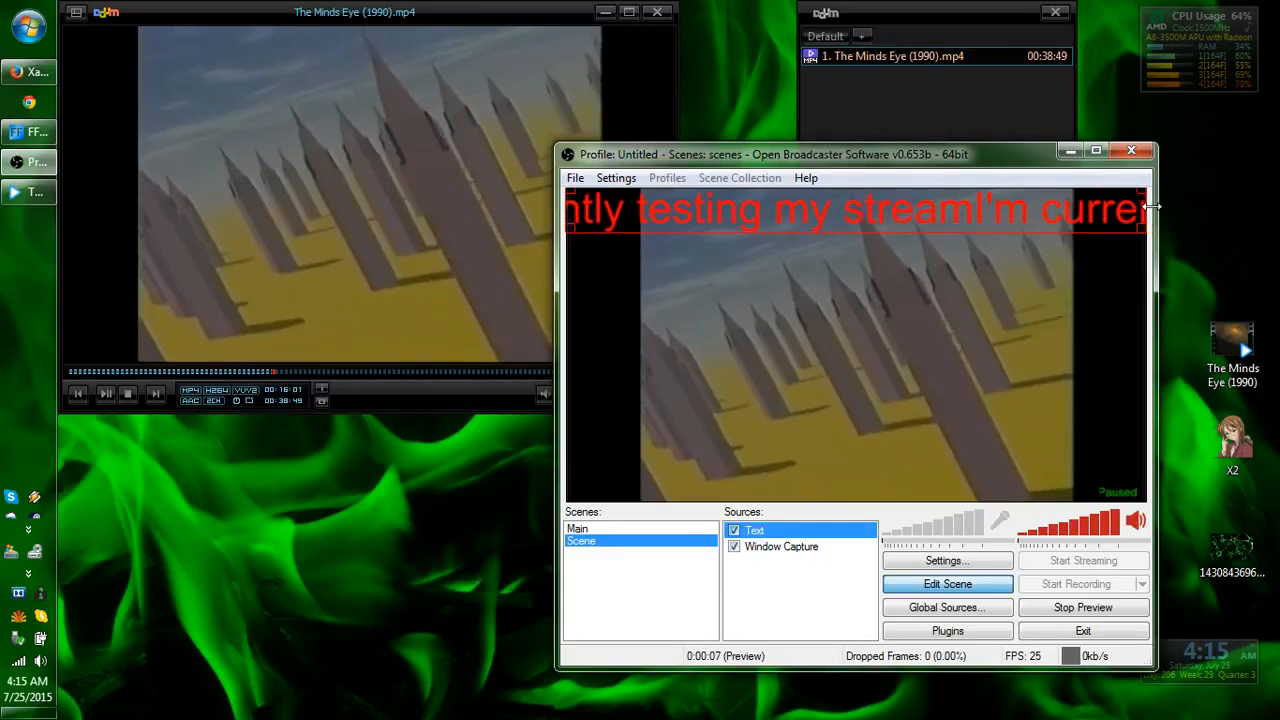
drag(949, 232, 951, 364)
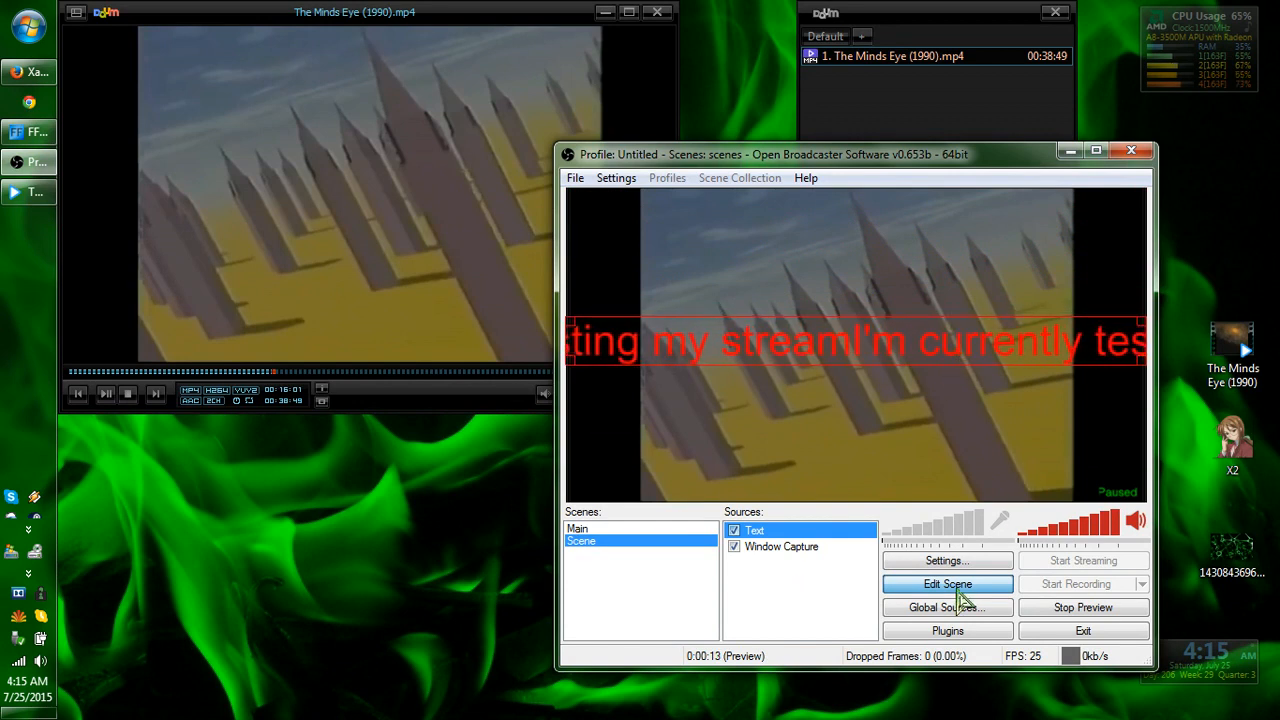
Stop the preview and start streaming live, and switch to the Vaughn Live channel page in Firefox
click(1088, 612)
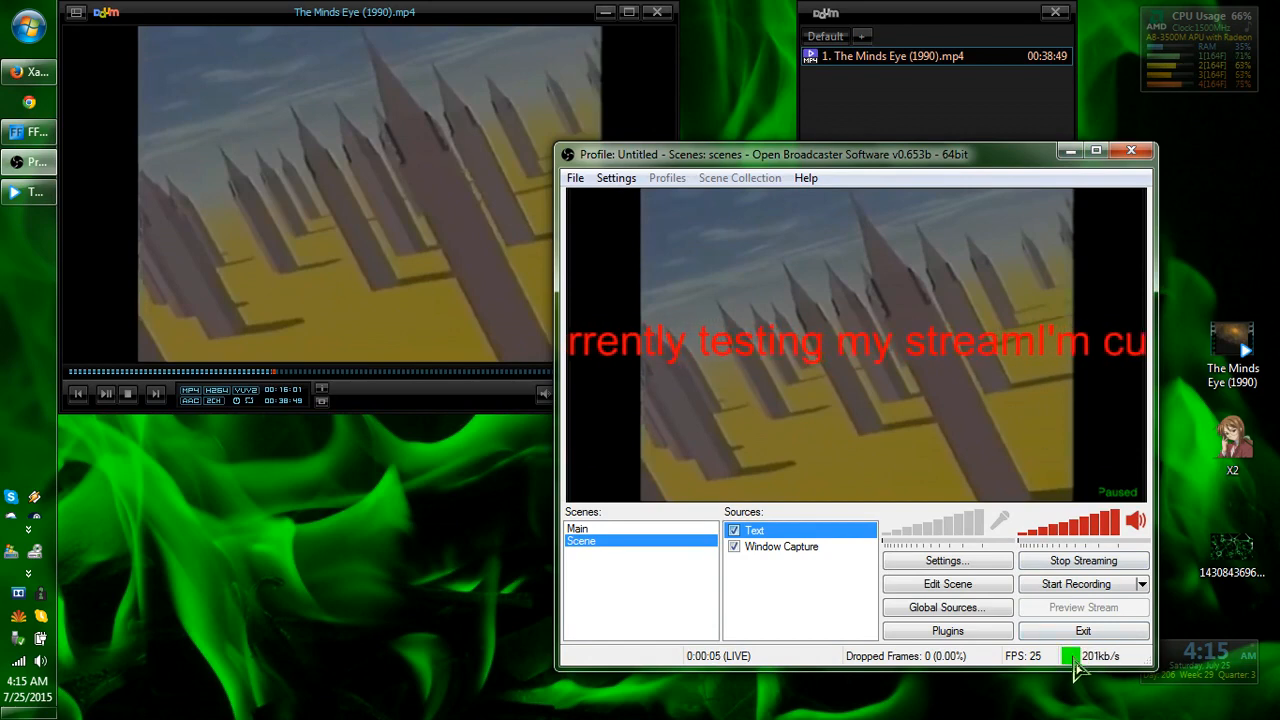
click(1066, 152)
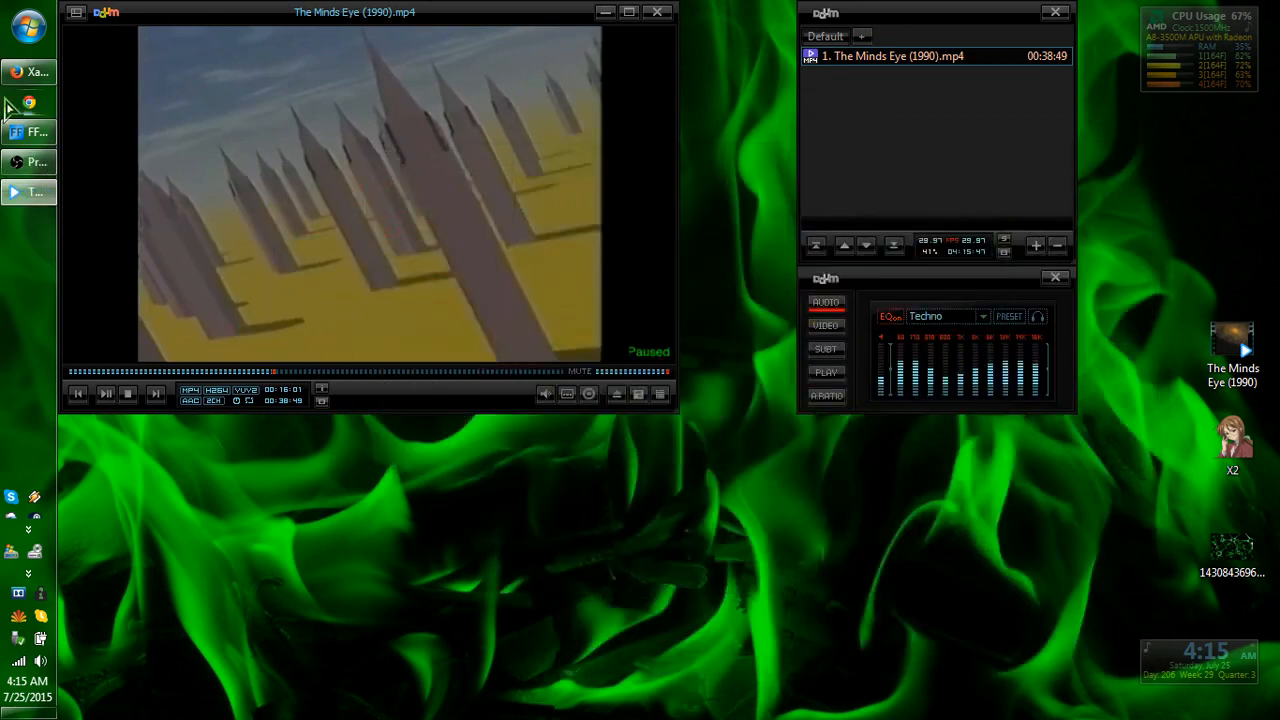
click(30, 72)
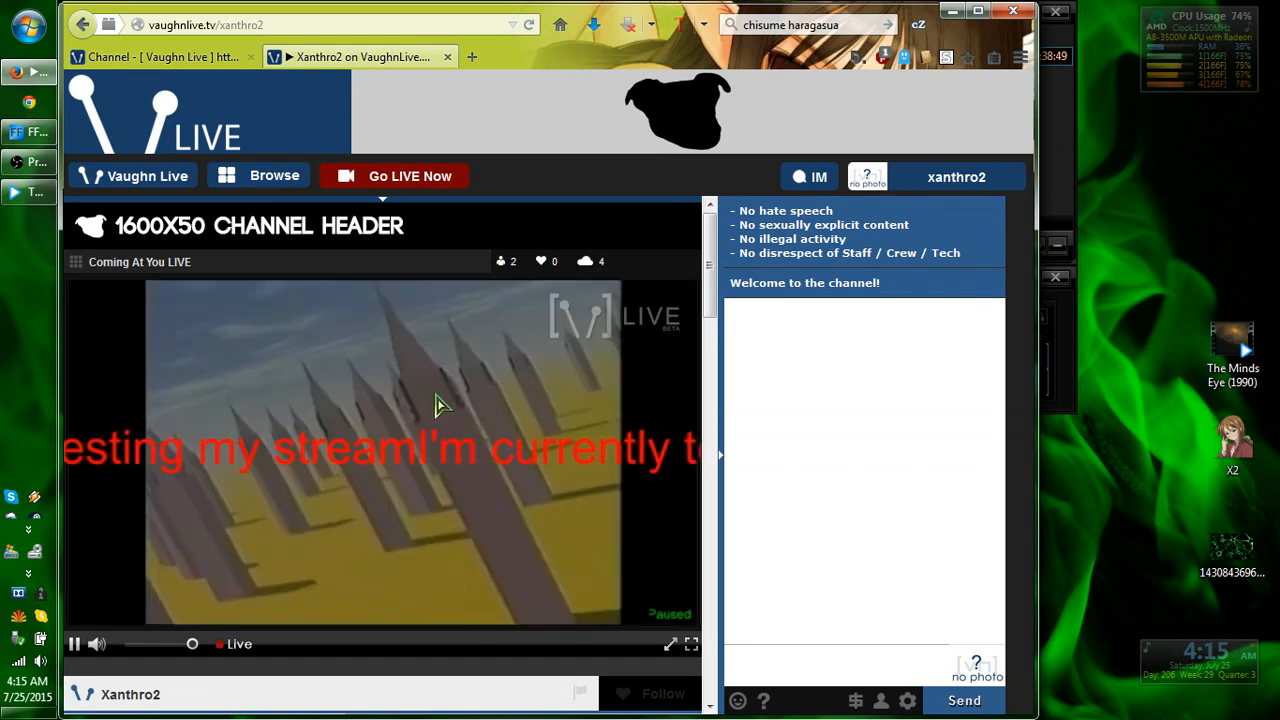
Resume the video in the media player and check the live stream full screen on the channel page
click(30, 191)
click(106, 394)
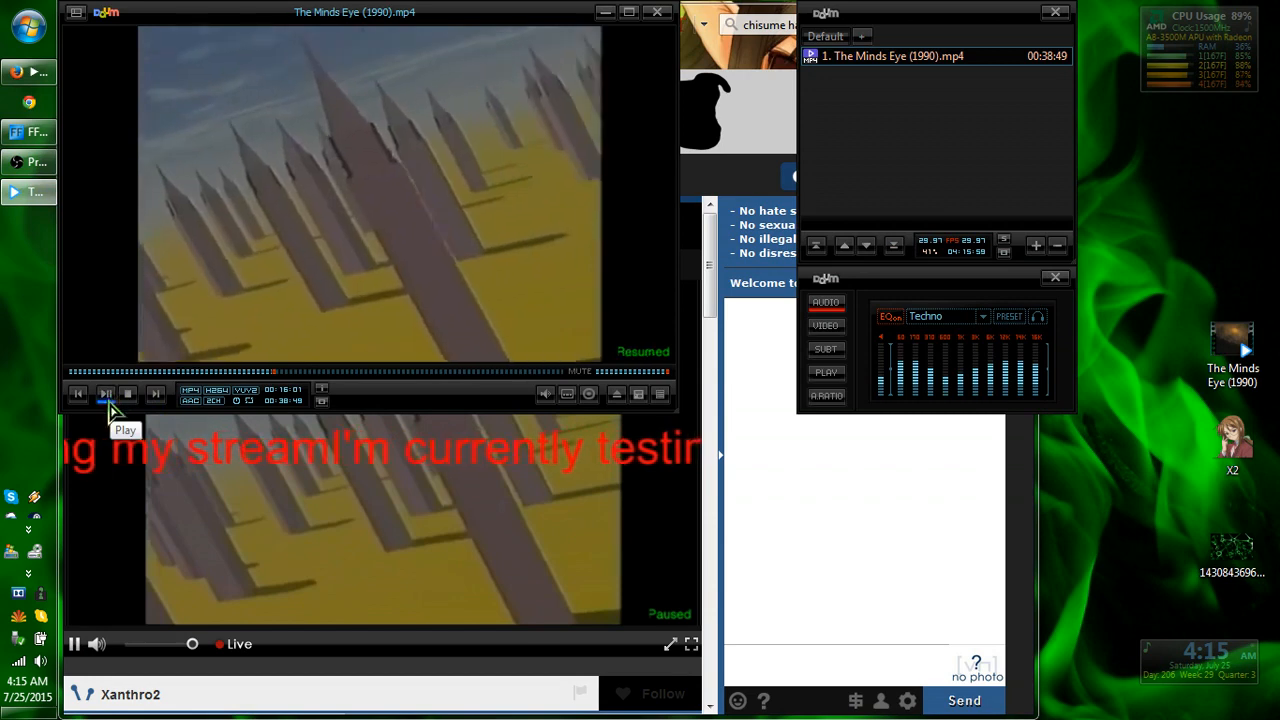
click(514, 664)
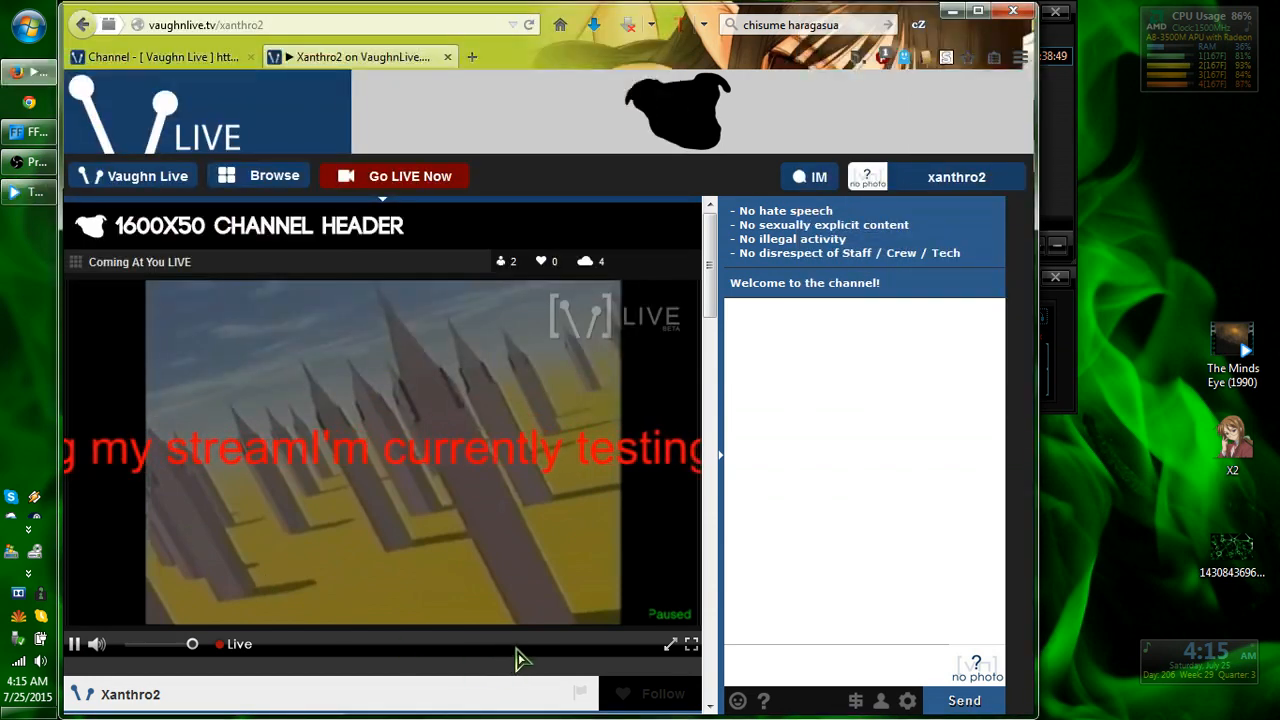
click(691, 645)
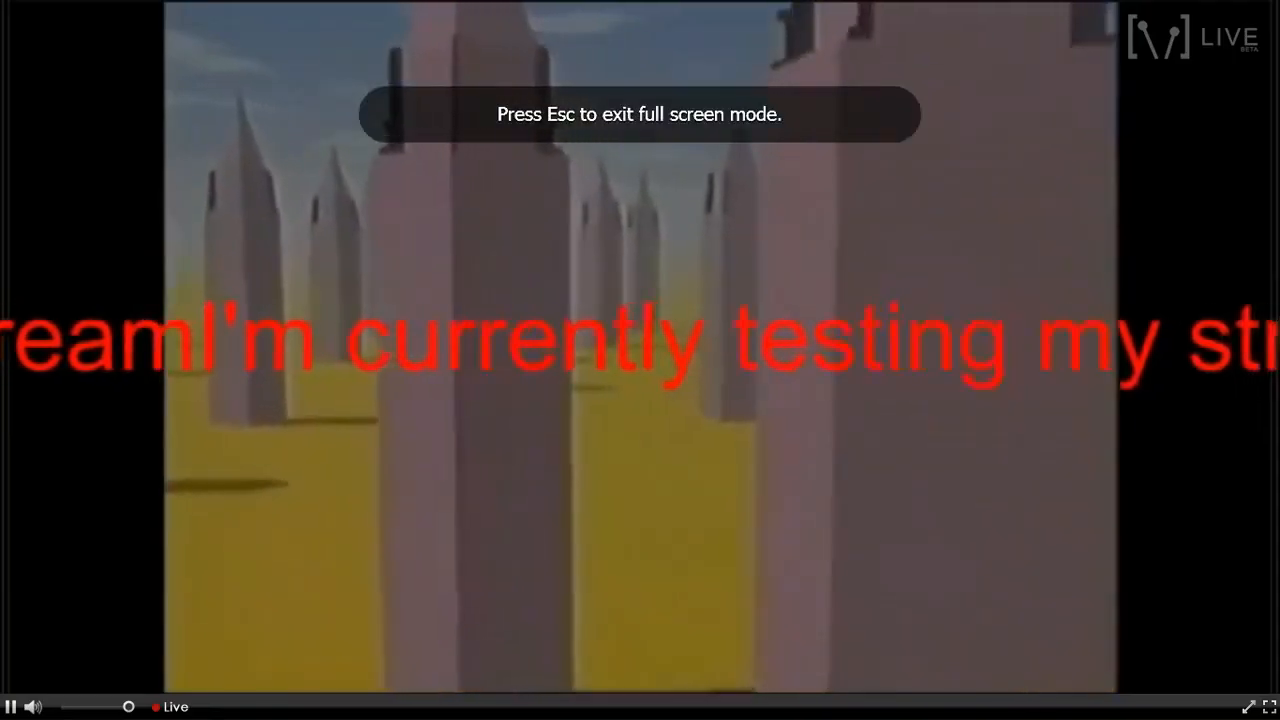
key(Escape)
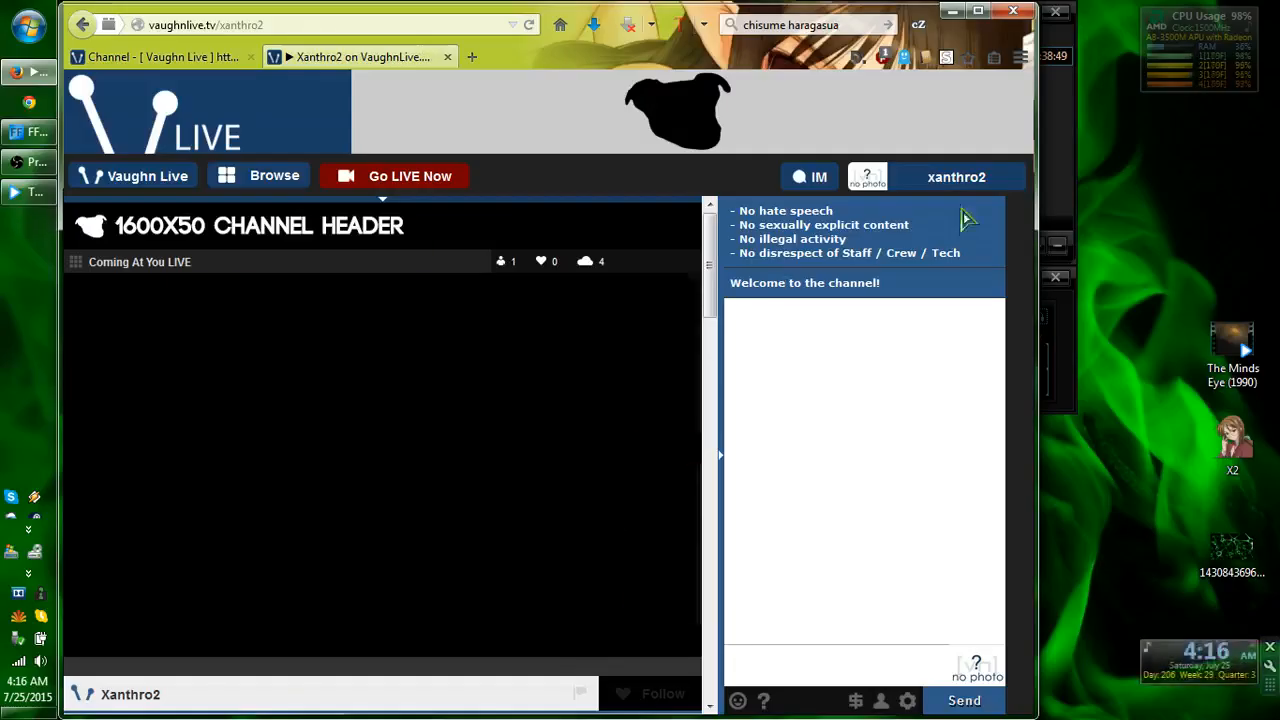
Widen the Window Capture source slightly in the live scene, and check the stream full screen on the channel page
click(28, 162)
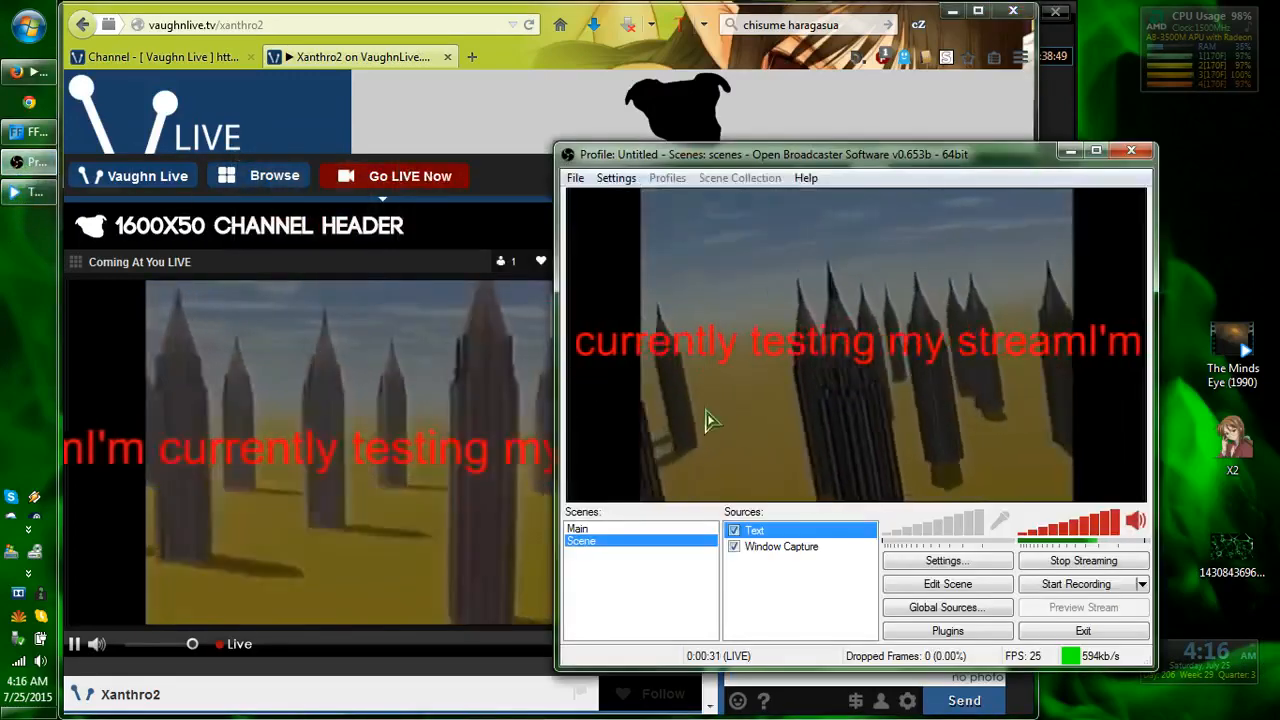
click(777, 548)
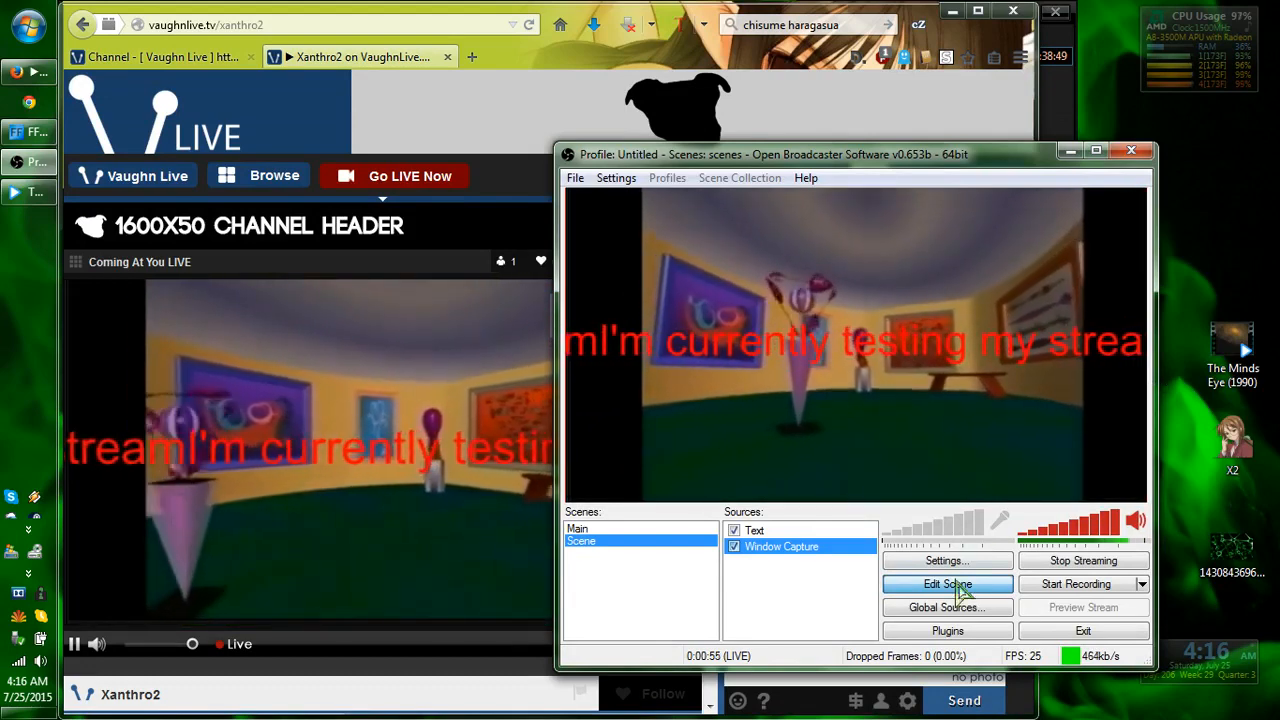
click(1064, 156)
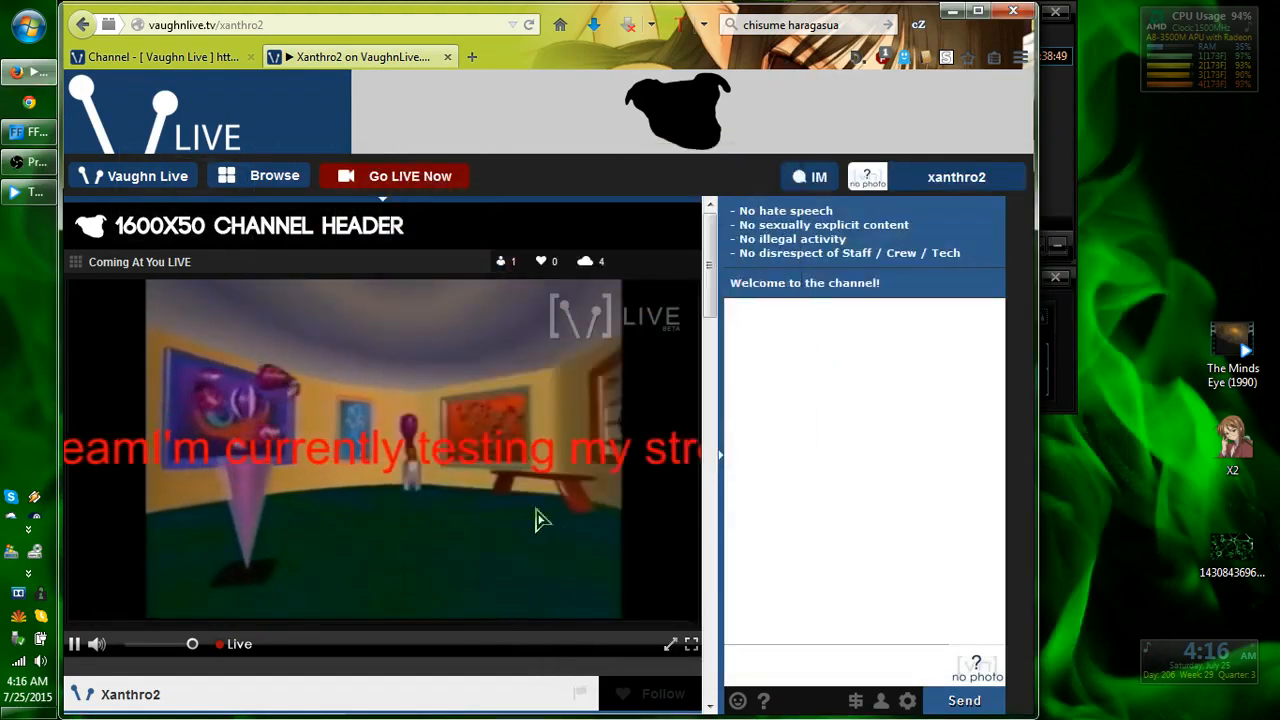
click(691, 645)
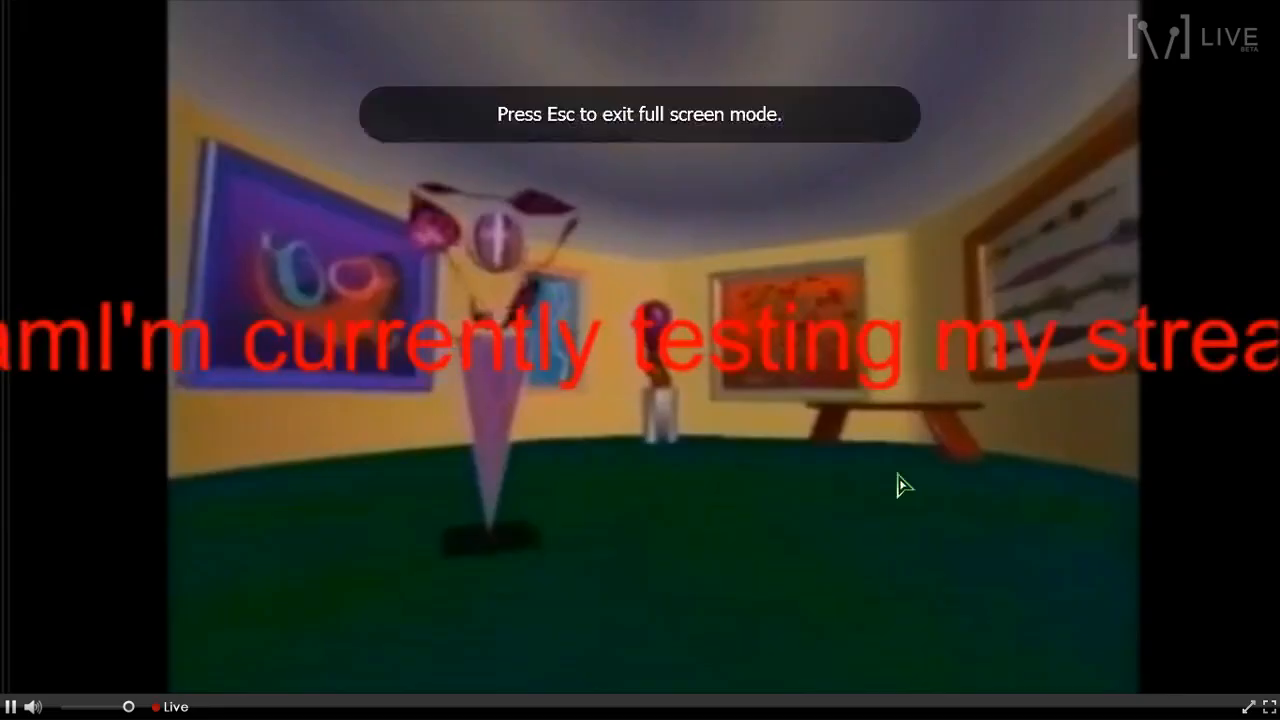
click(1270, 706)
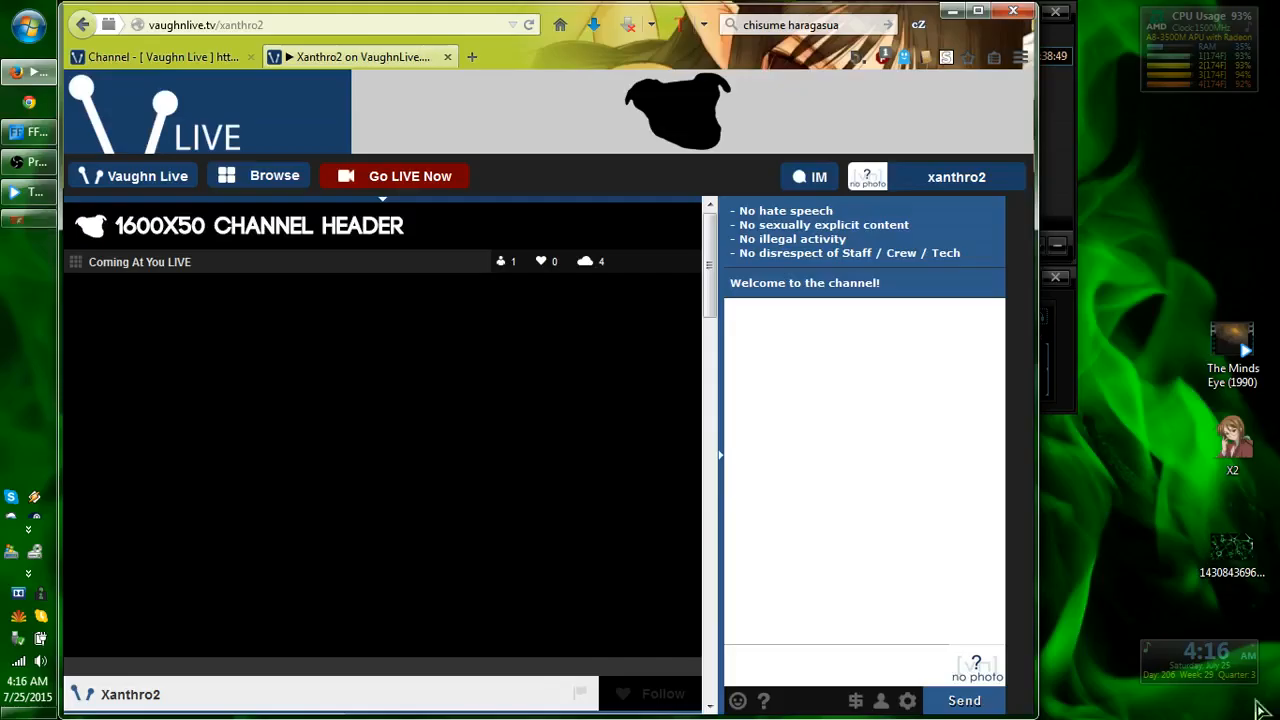
Minimise the browser and set the media player's video aspect ratio to 16:9
click(953, 11)
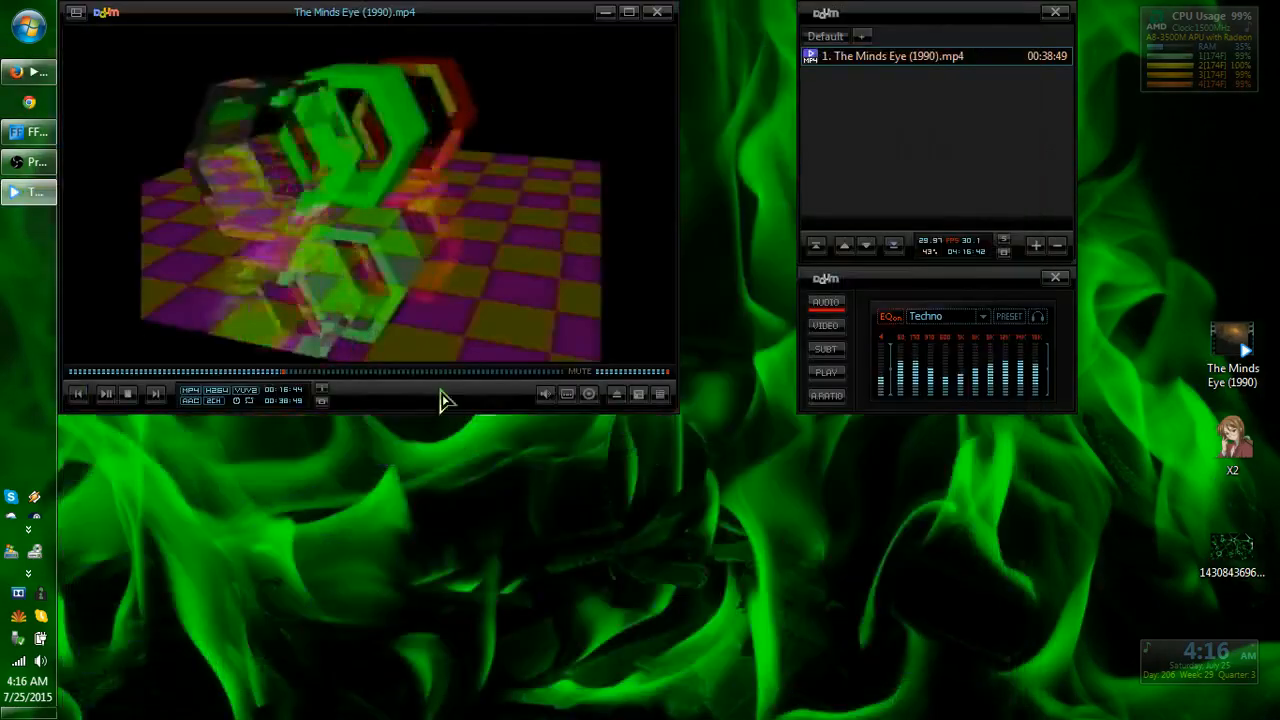
right_click(412, 210)
mouse_move(490, 484)
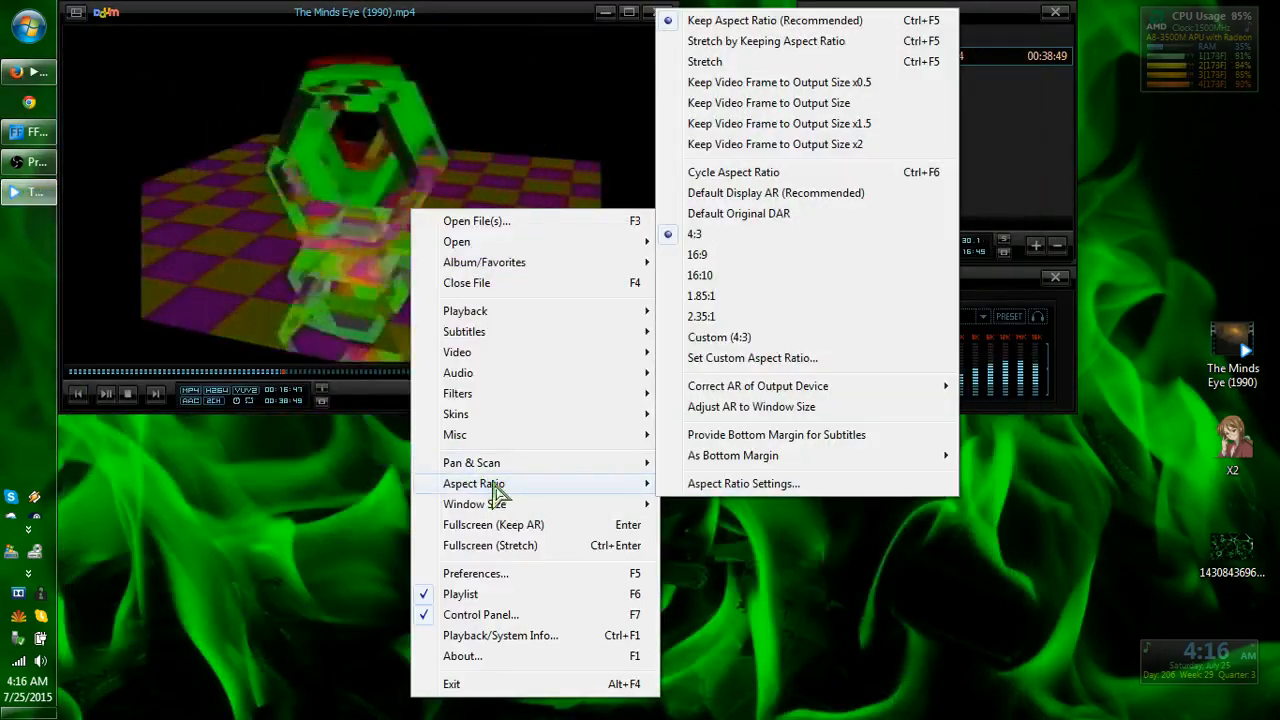
click(714, 258)
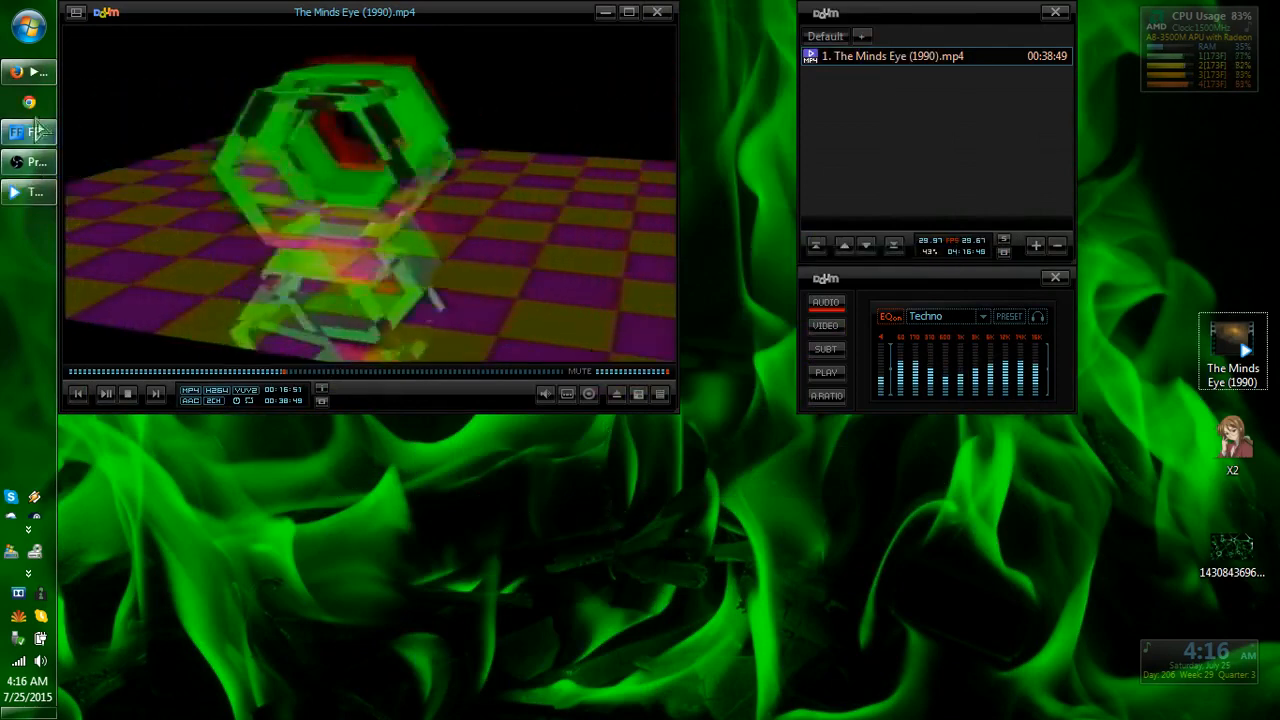
Check on the channel page how the 16:9 picture fills the stream in full screen, and leave full screen
click(28, 72)
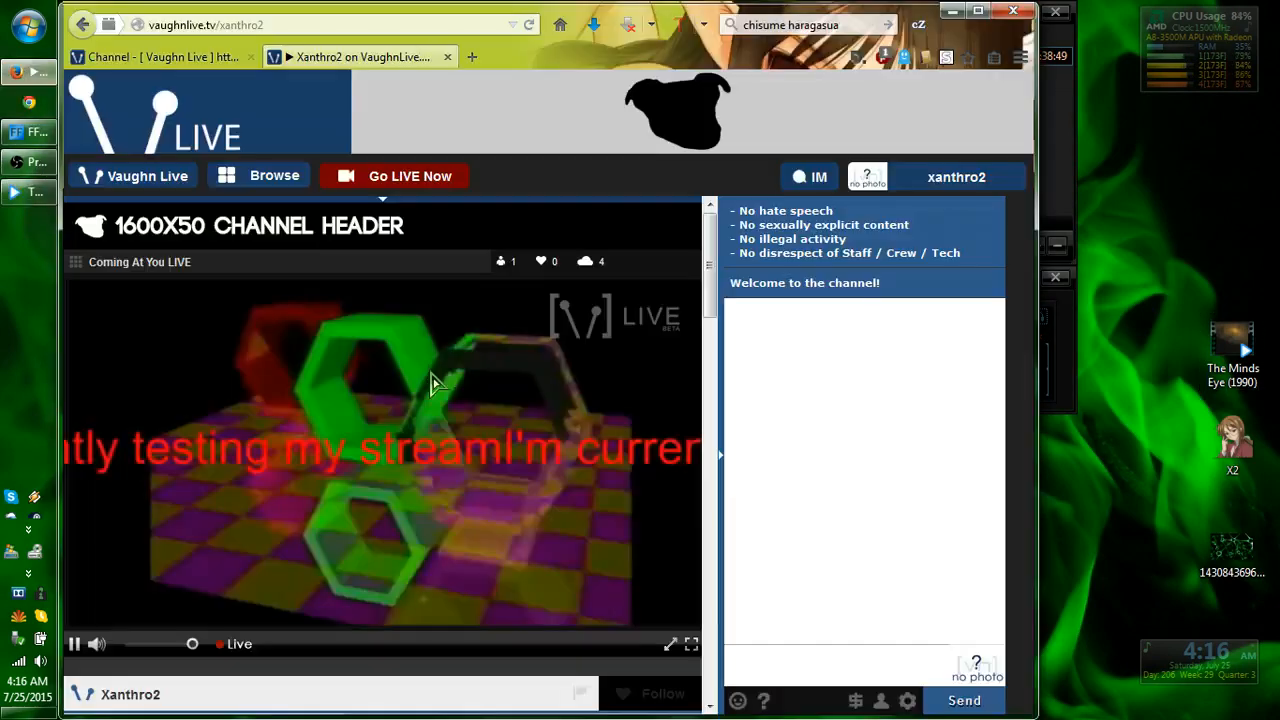
click(691, 644)
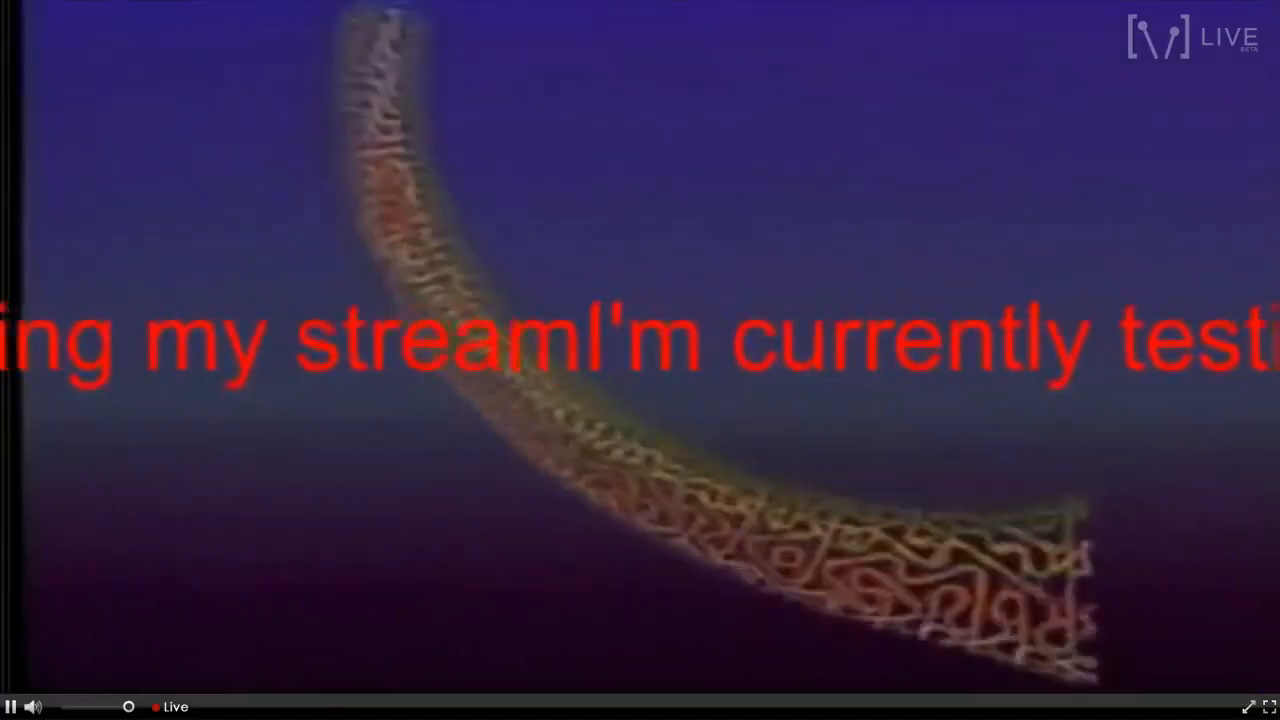
click(1248, 706)
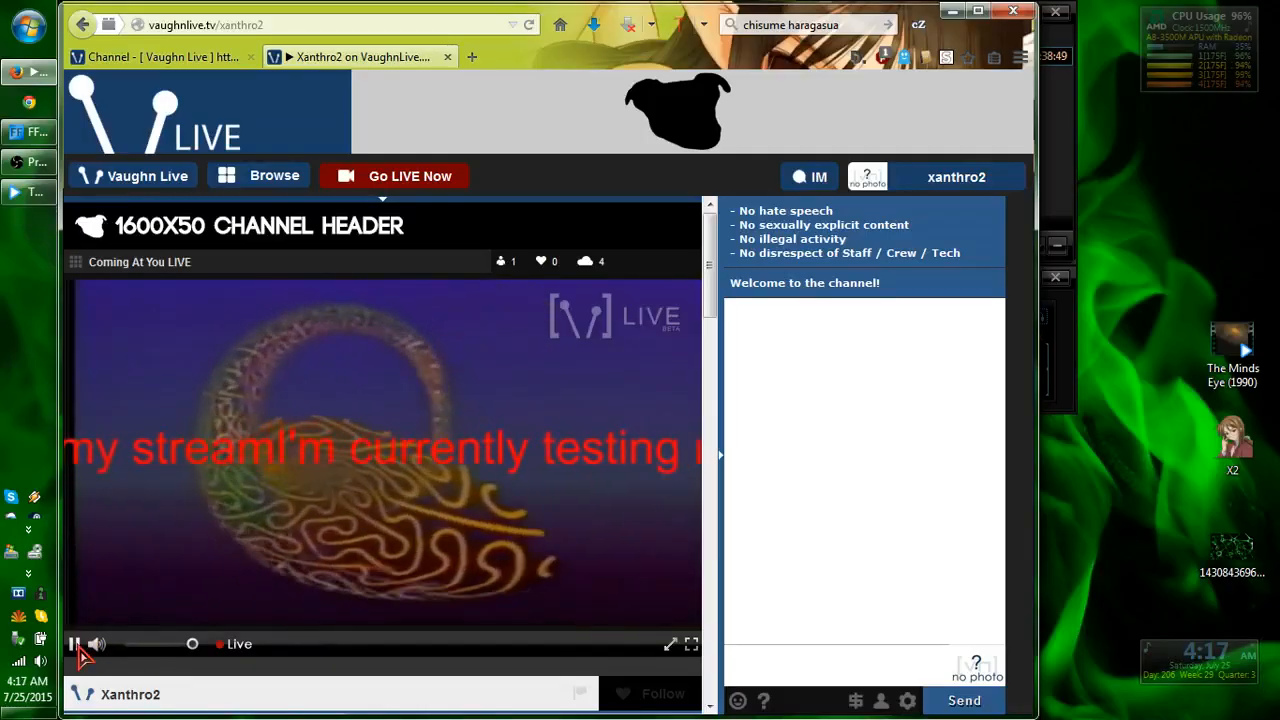
Examine the live output in Open Broadcaster Software, and compare it with the channel's stream in full screen
click(952, 14)
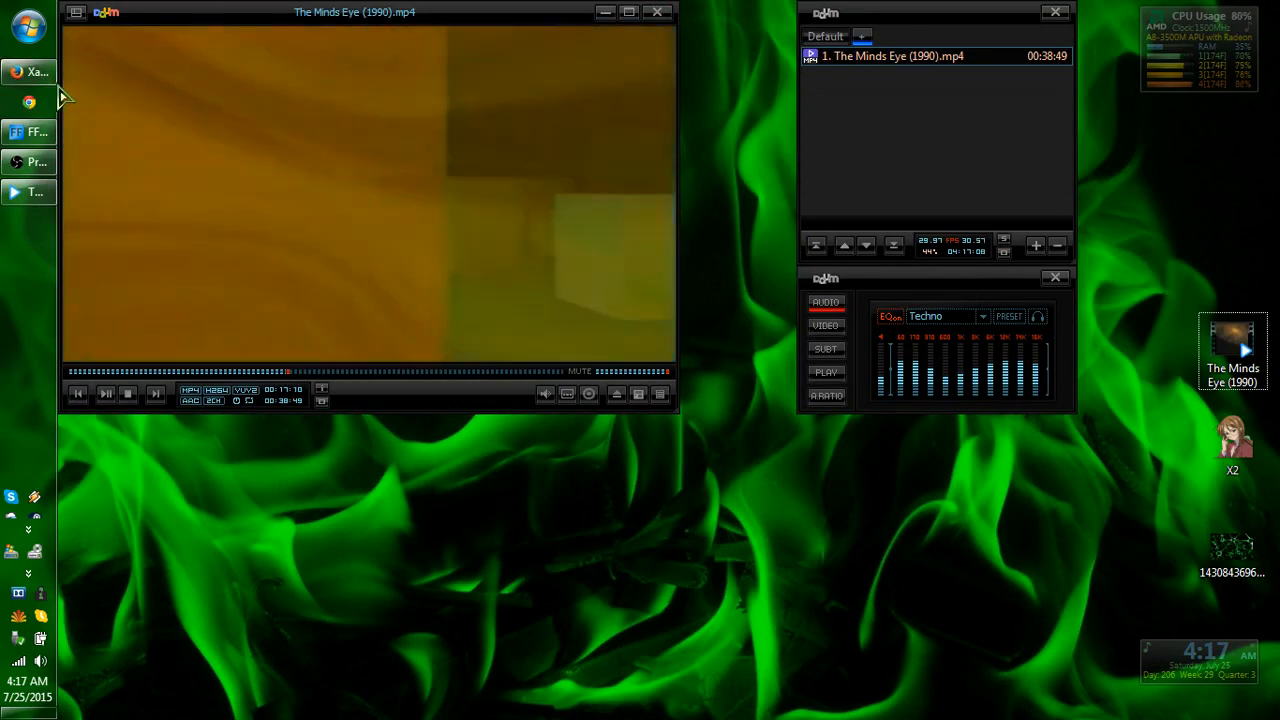
click(30, 162)
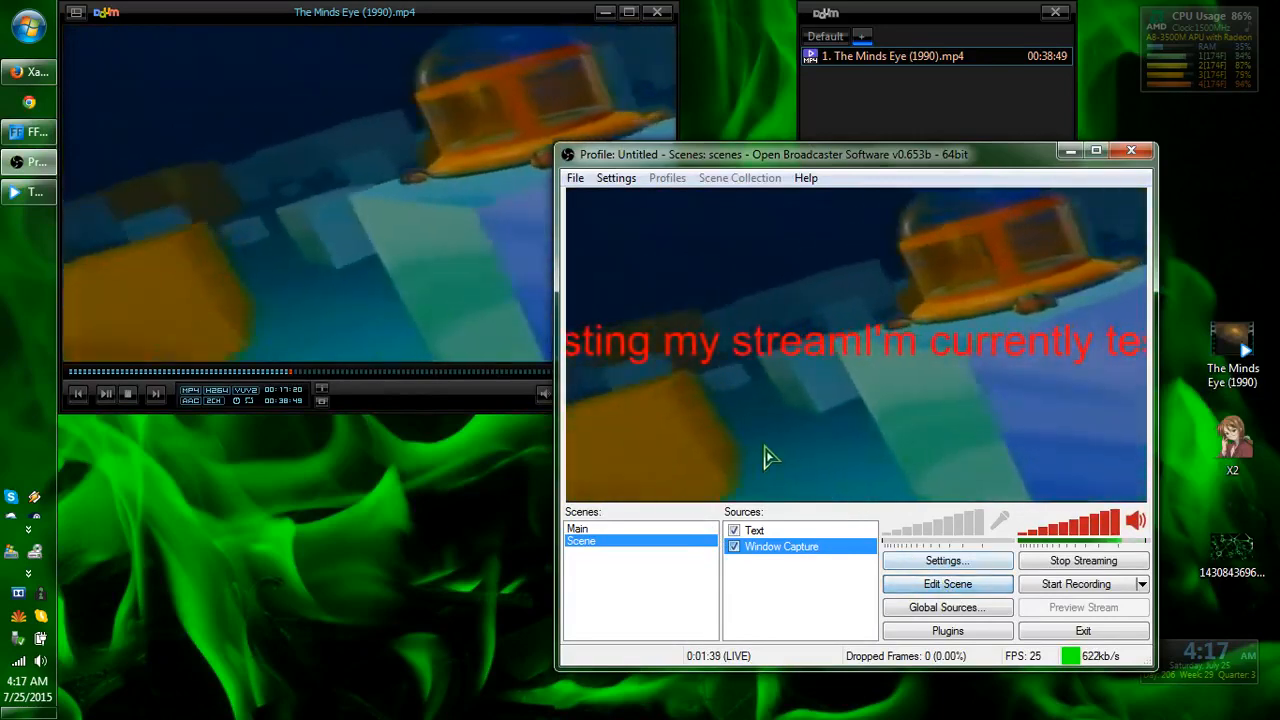
click(29, 73)
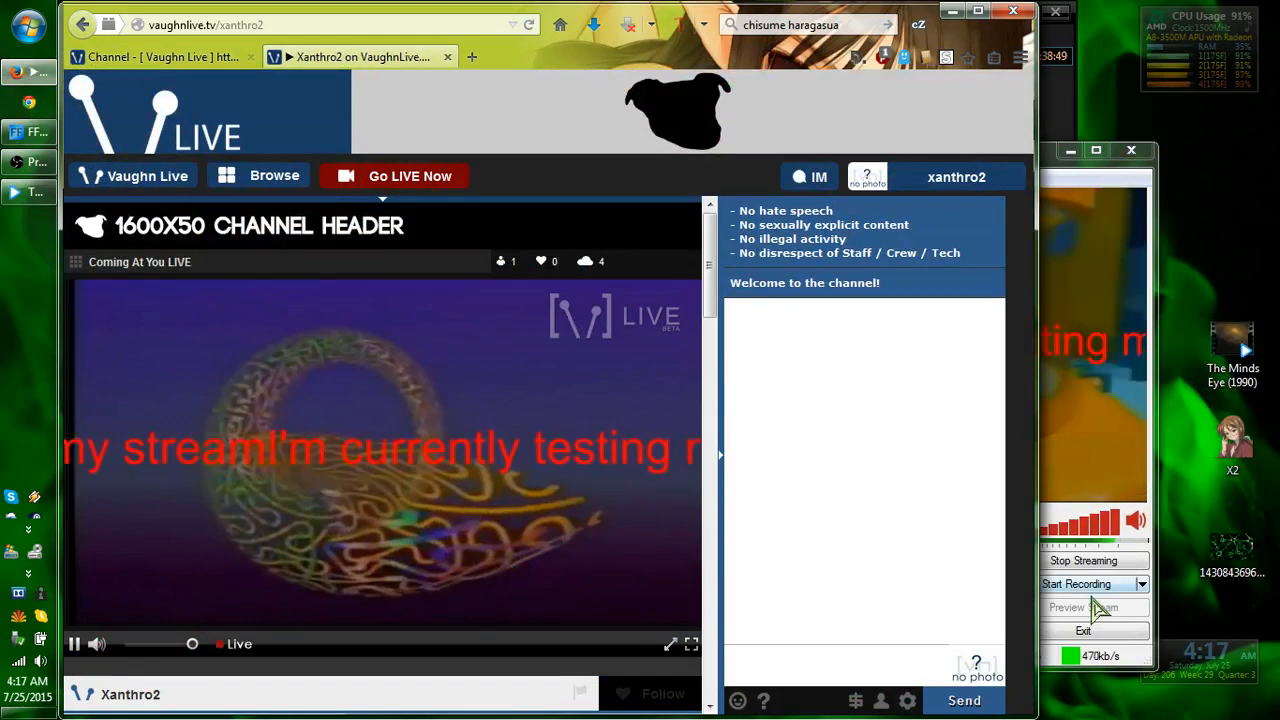
click(691, 645)
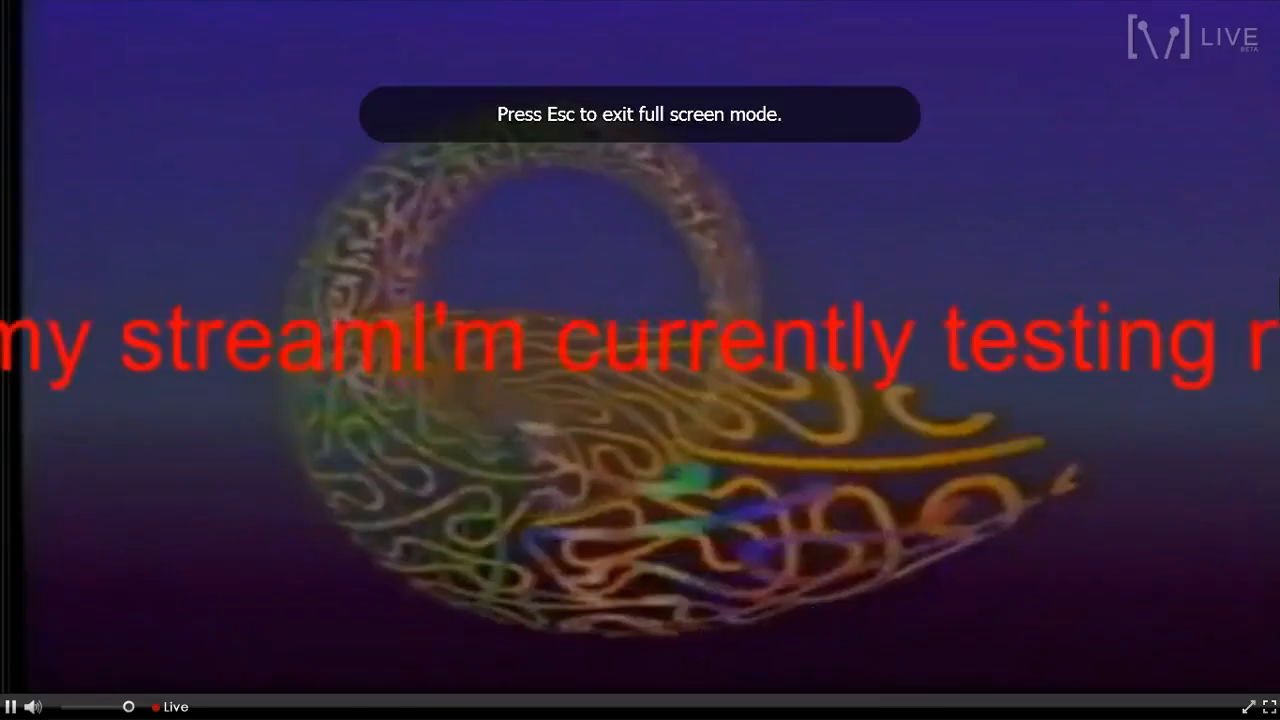